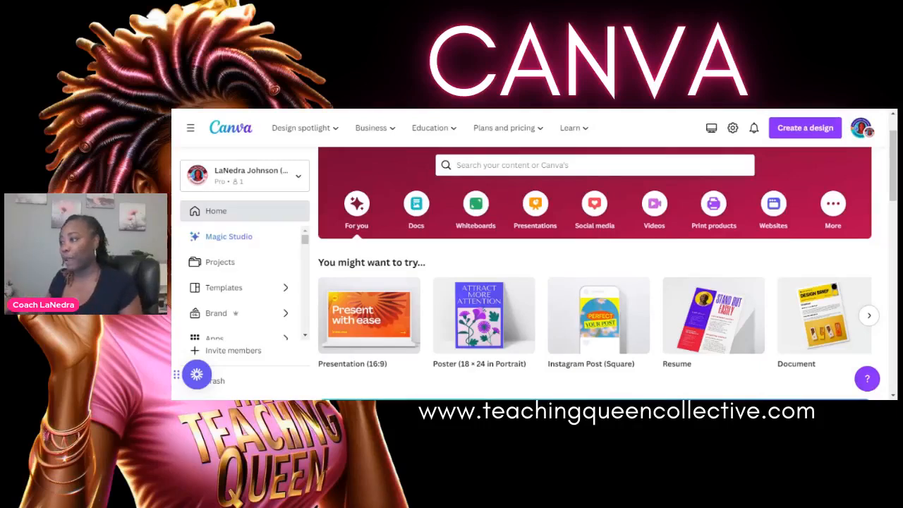
# Search the templates for "student certificates" and browse the certificate designs
pyautogui.click(595, 165)
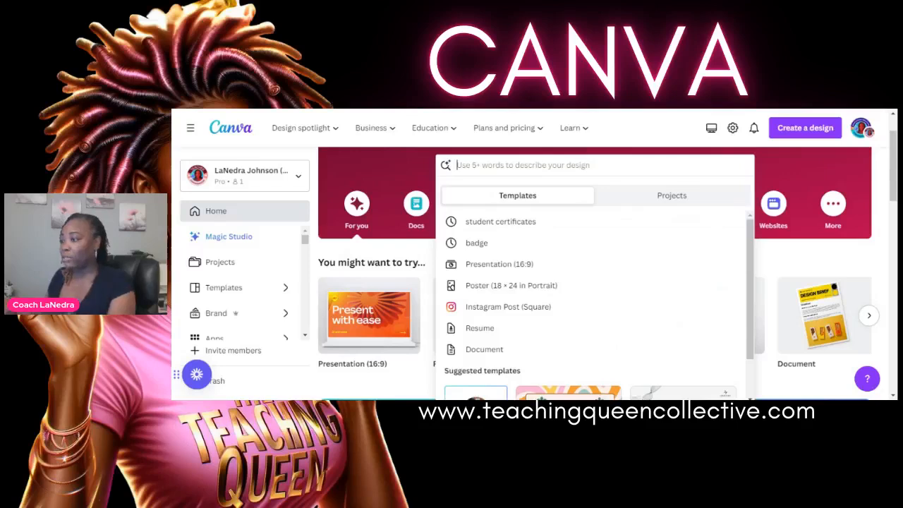
pyautogui.click(513, 233)
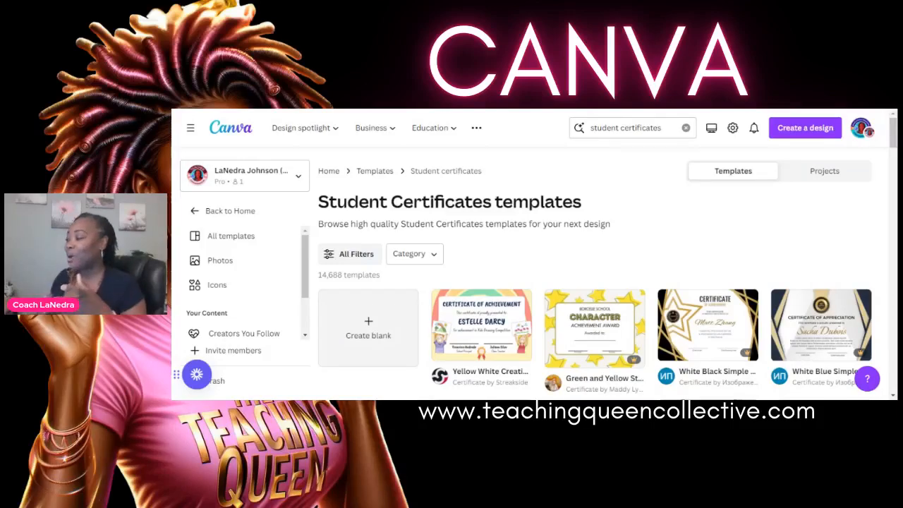
pyautogui.scroll(-5, 844, 297)
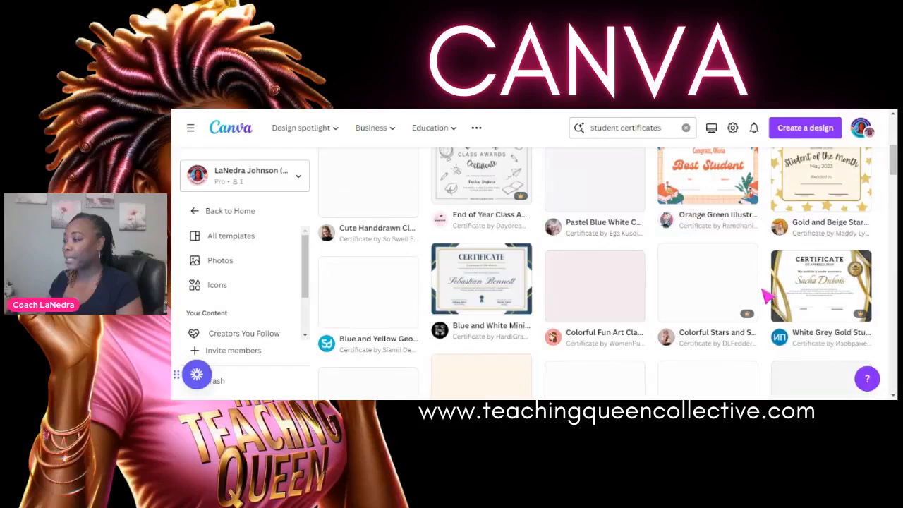
pyautogui.scroll(-2, 891, 182)
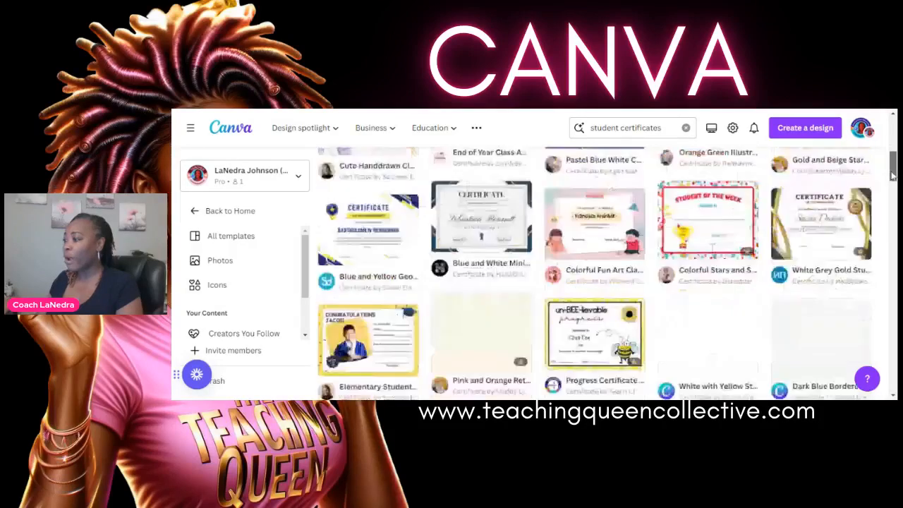
pyautogui.moveTo(890, 182); pyautogui.dragTo(883, 196)
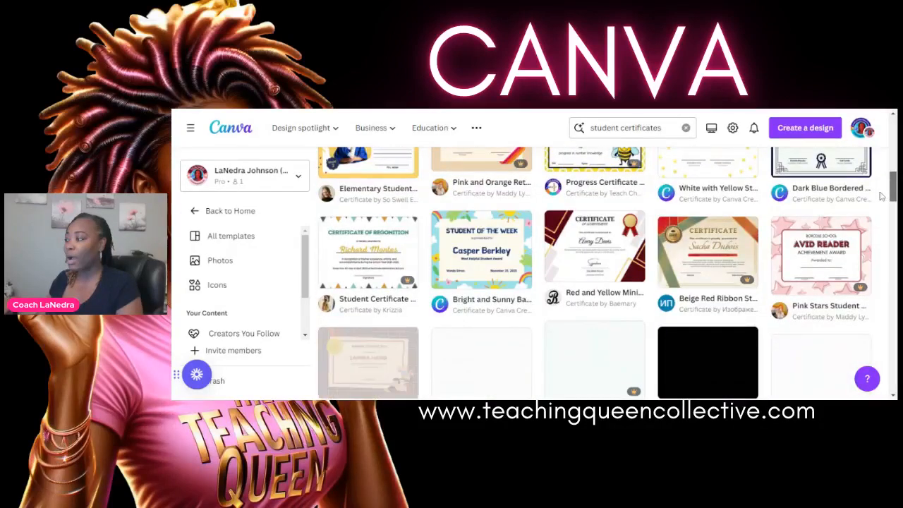
pyautogui.scroll(-2, 734, 269)
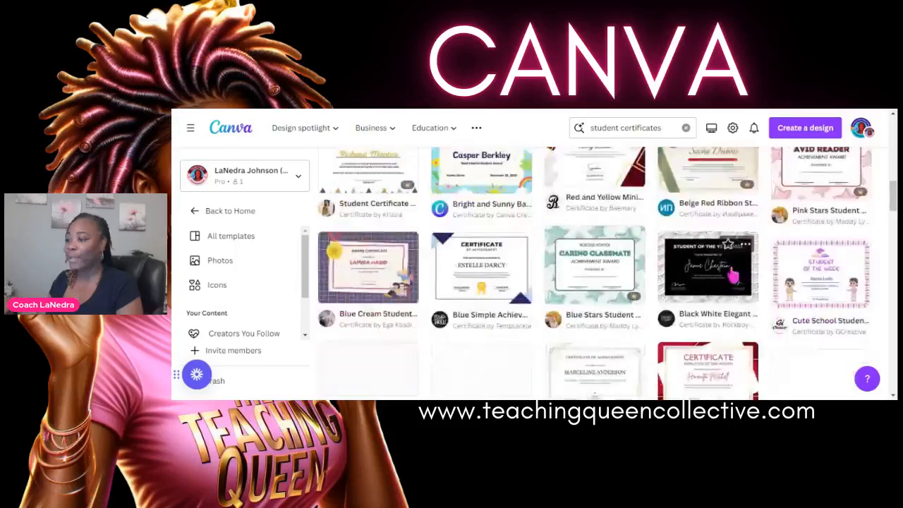
pyautogui.scroll(2, 731, 275)
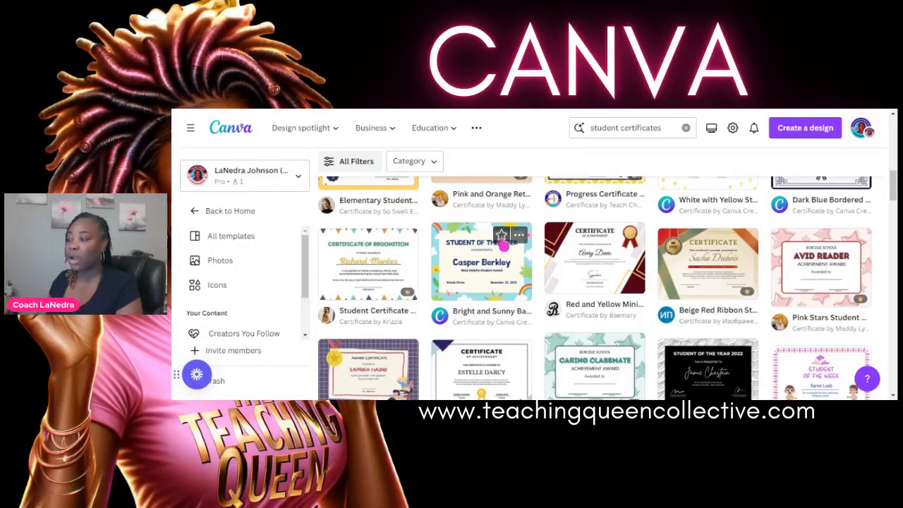
pyautogui.click(502, 236)
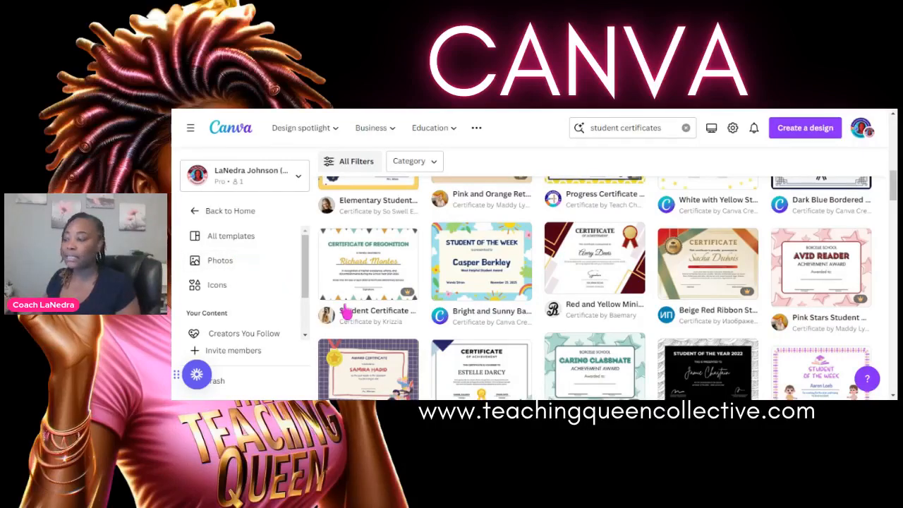
pyautogui.scroll(-3, 684, 247)
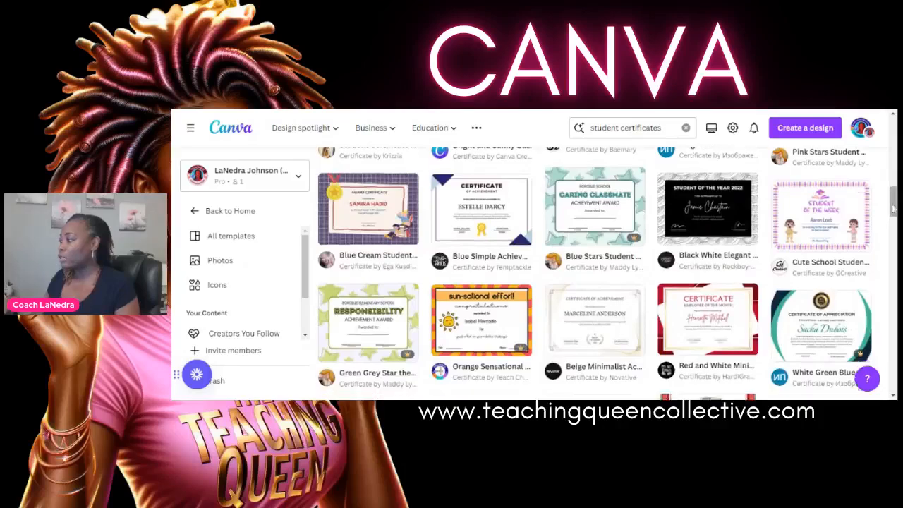
pyautogui.moveTo(893, 206); pyautogui.dragTo(877, 231)
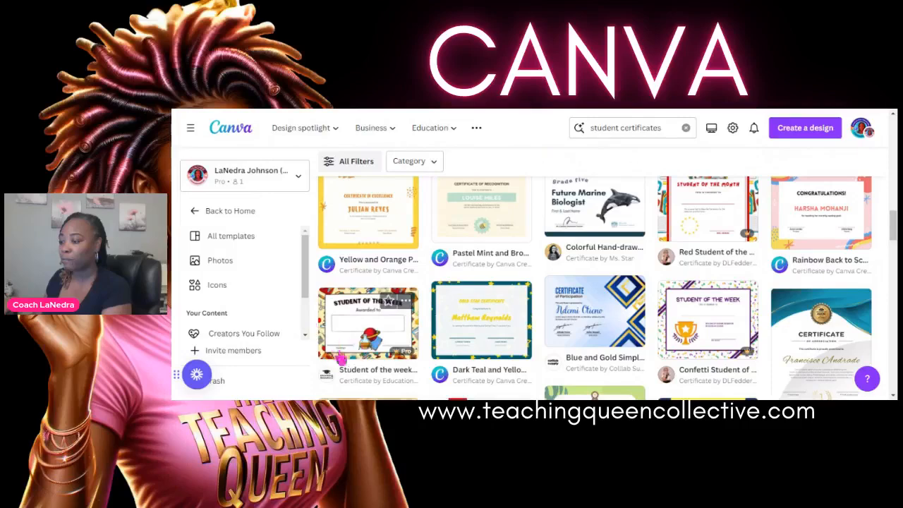
# Open the "Student of the week certificate" template by Education Resource Hub for customizing
pyautogui.click(369, 330)
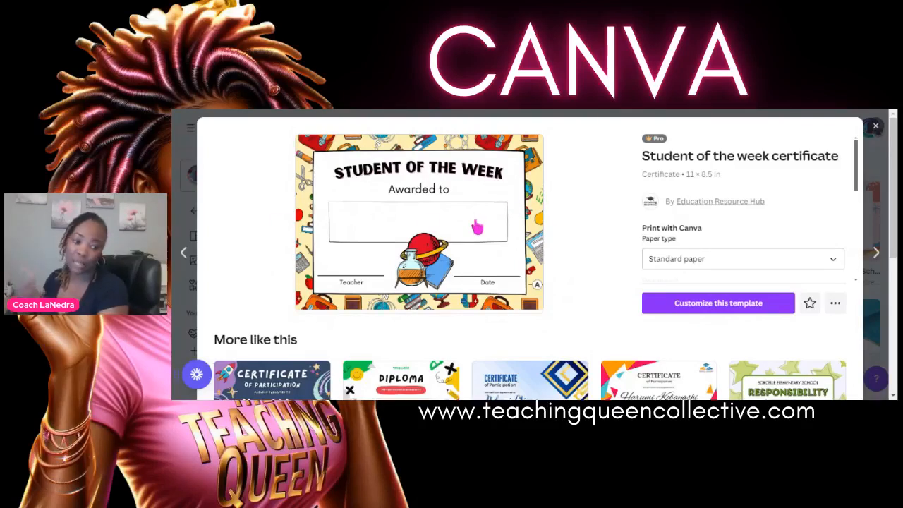
pyautogui.scroll(-1, 494, 283)
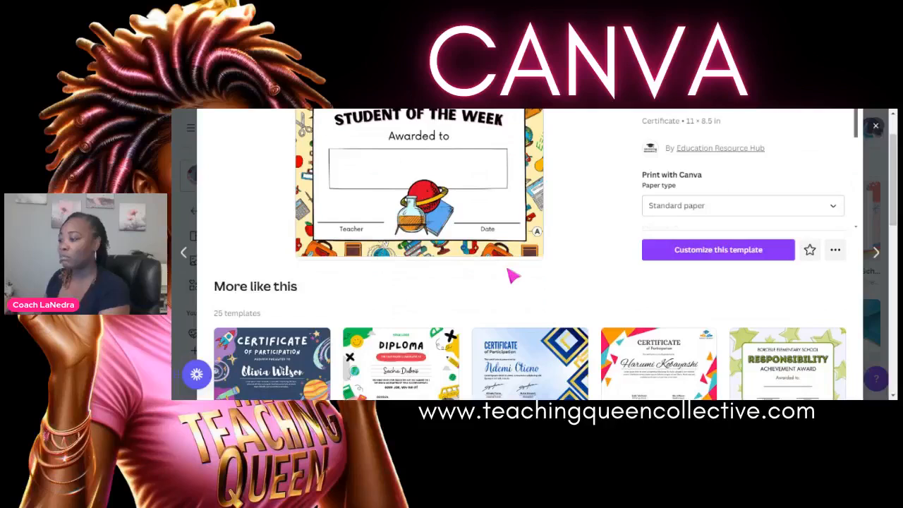
pyautogui.click(707, 258)
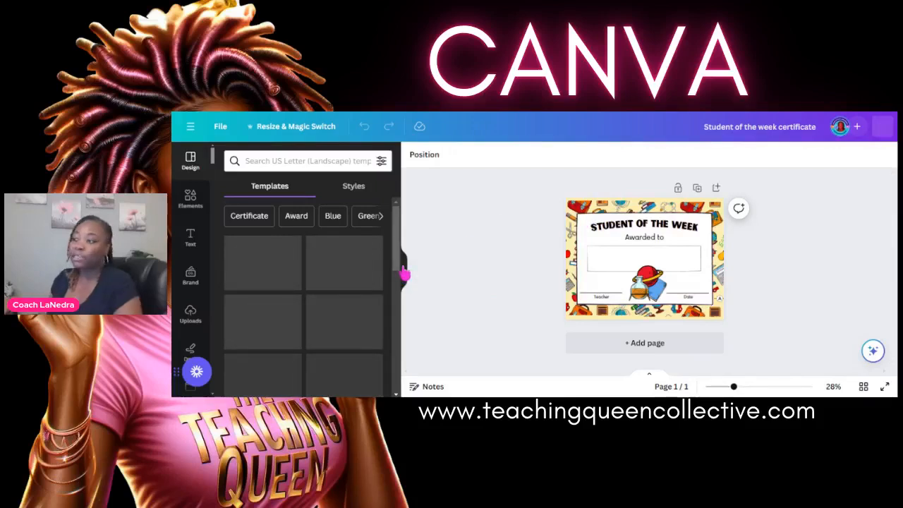
# Delete both halves of the school-supplies pattern around the certificate, leaving the plain page background
pyautogui.click(404, 275)
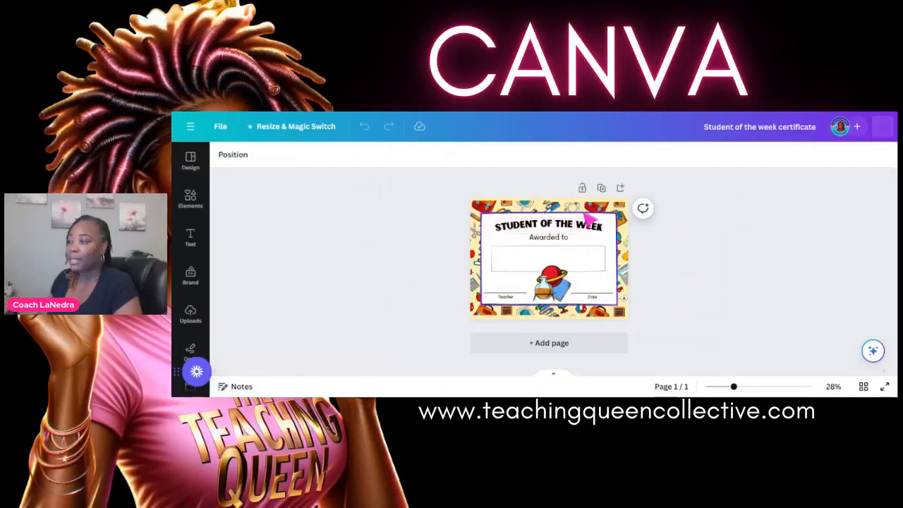
pyautogui.click(496, 205)
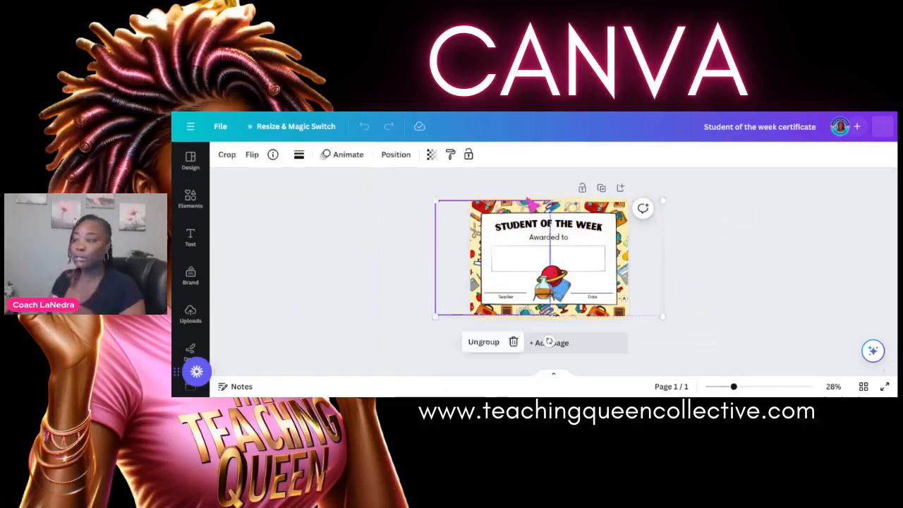
pyautogui.moveTo(496, 205); pyautogui.dragTo(485, 214)
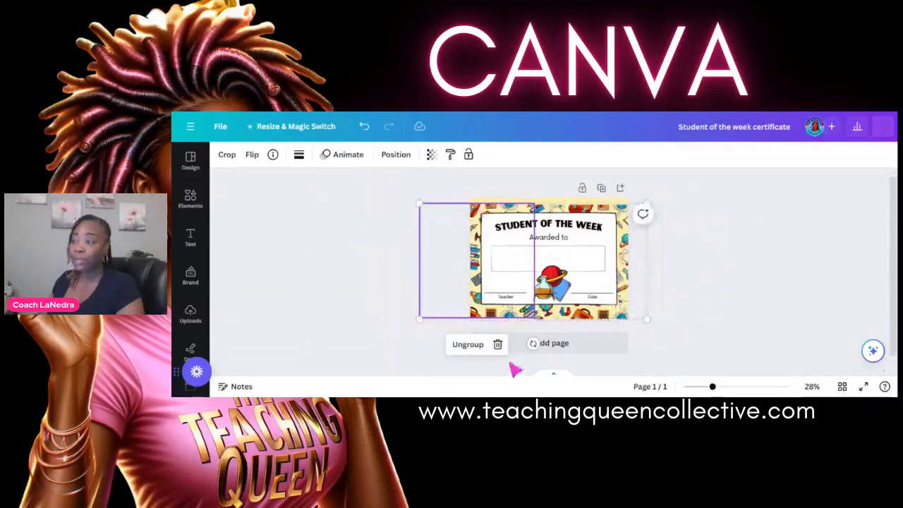
pyautogui.click(498, 344)
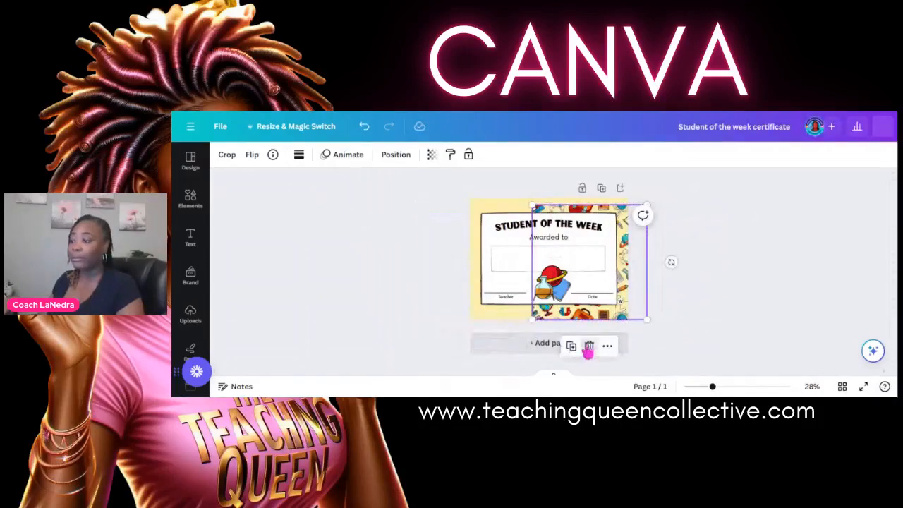
pyautogui.click(590, 347)
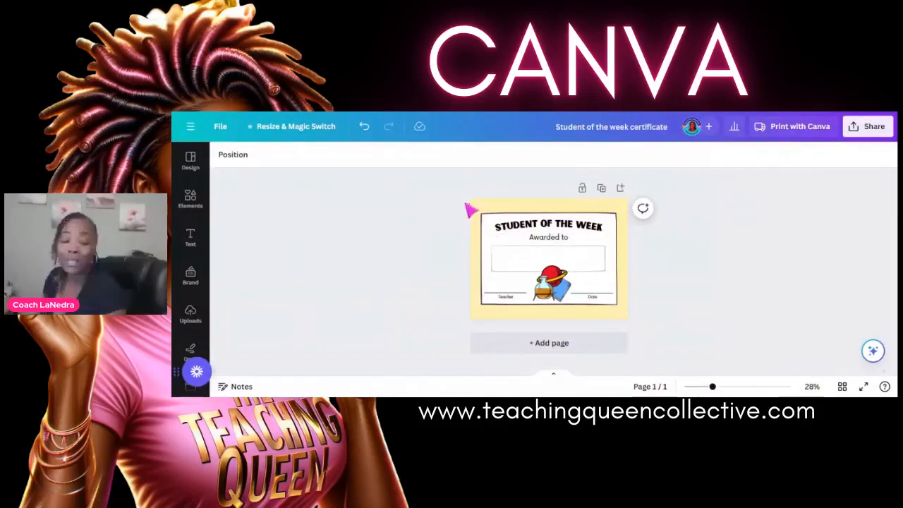
# Change the page background to the golden yellow from the Teaching Queen Collective brand colors
pyautogui.click(482, 216)
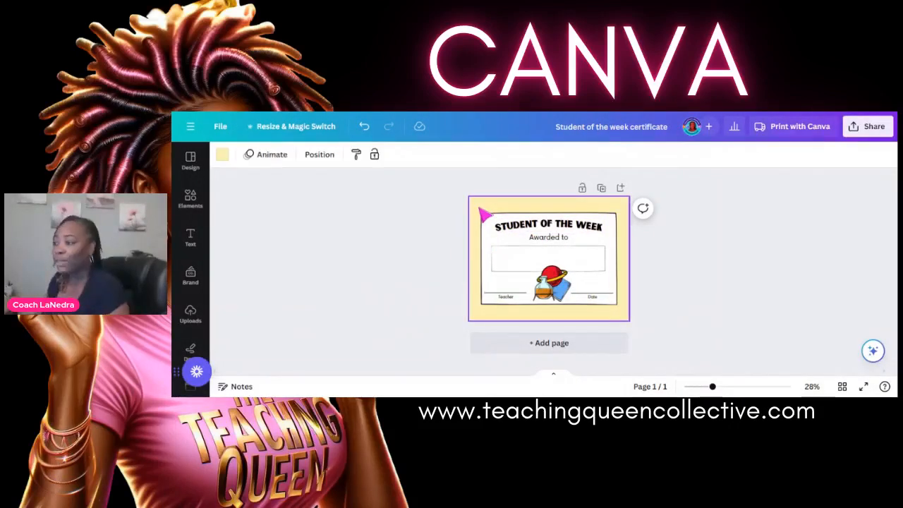
pyautogui.click(227, 159)
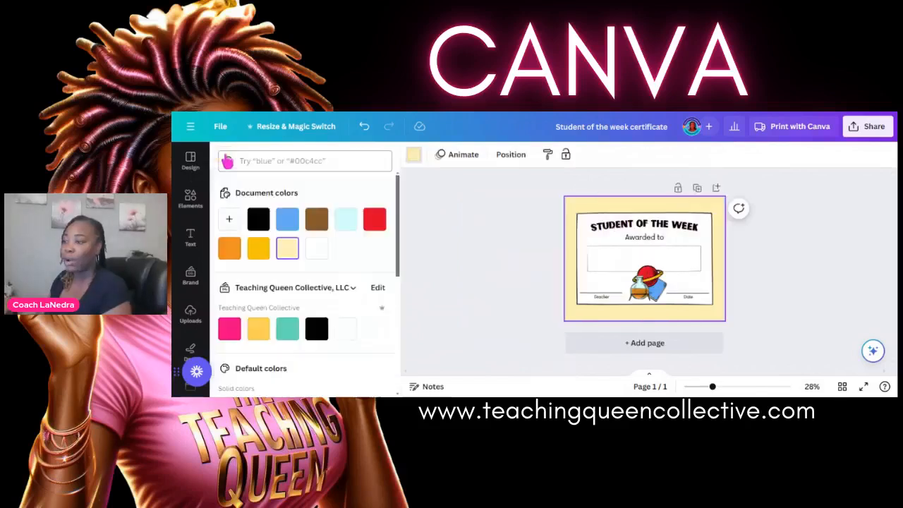
pyautogui.click(317, 219)
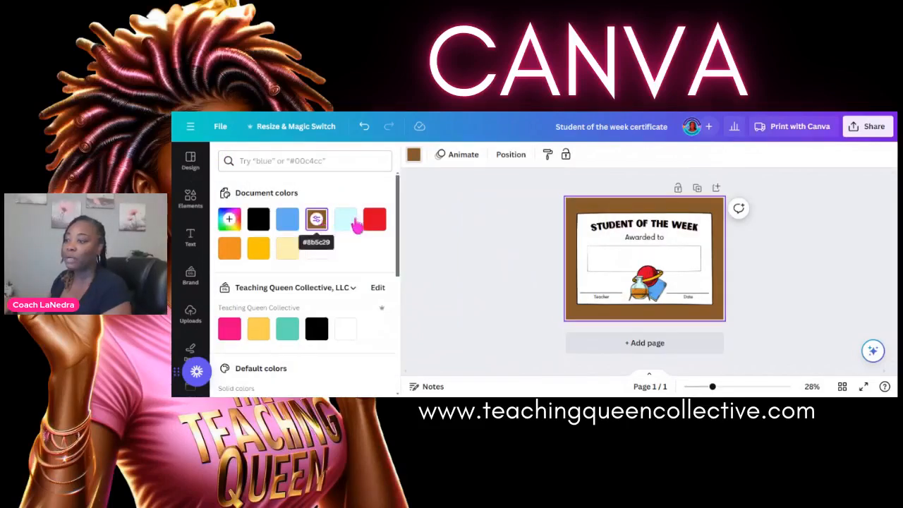
pyautogui.click(348, 219)
pyautogui.click(373, 221)
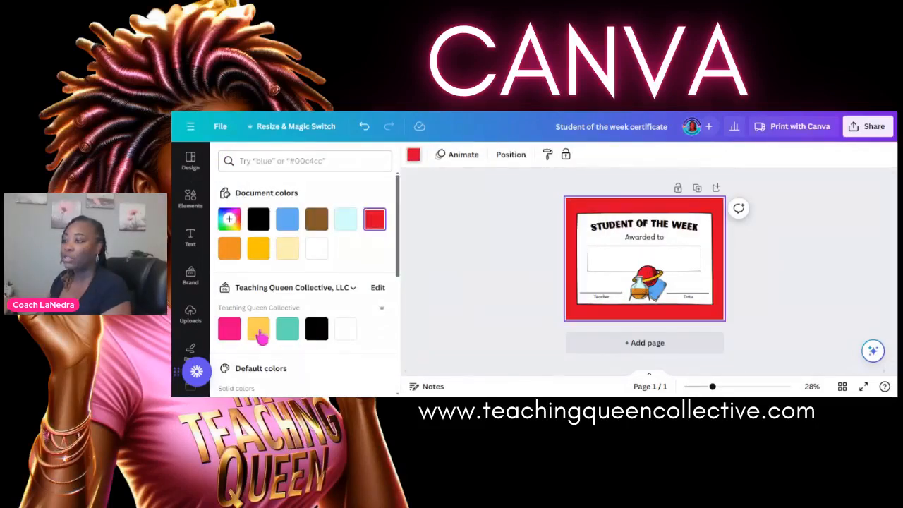
pyautogui.click(258, 332)
pyautogui.click(230, 330)
pyautogui.click(259, 335)
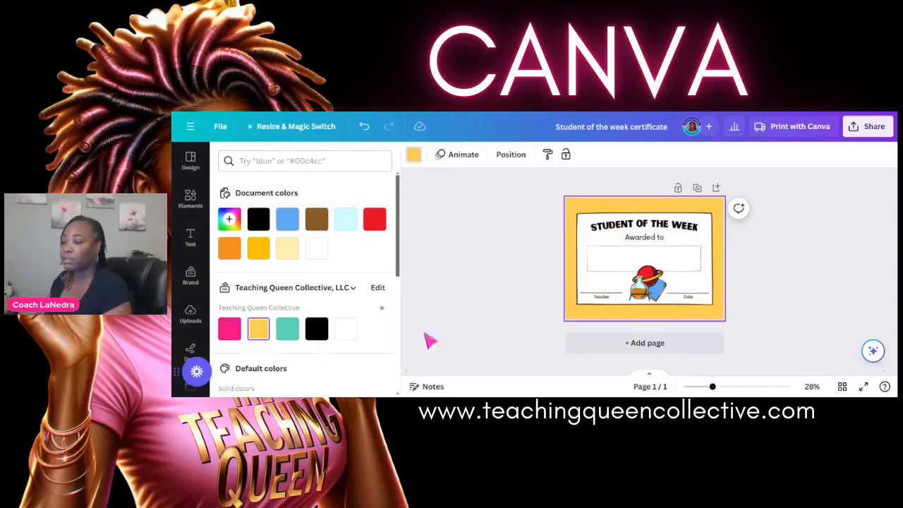
pyautogui.click(468, 239)
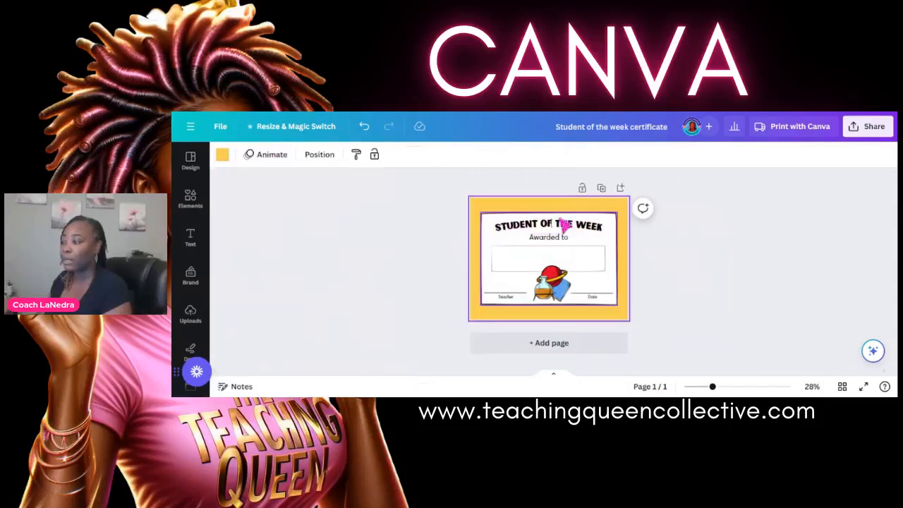
# Recolor the outline of the certificate's white inner frame with the pink Teaching Queen Collective brand color
pyautogui.click(494, 222)
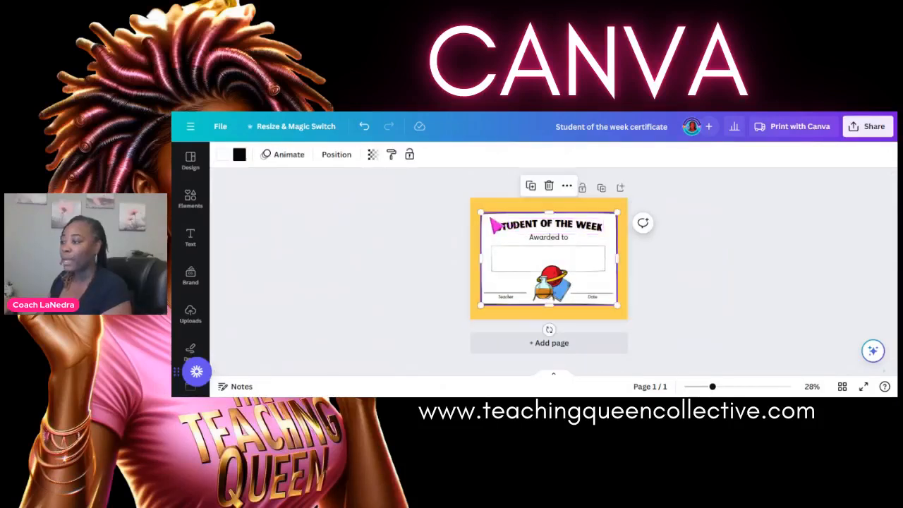
pyautogui.click(240, 158)
pyautogui.click(288, 248)
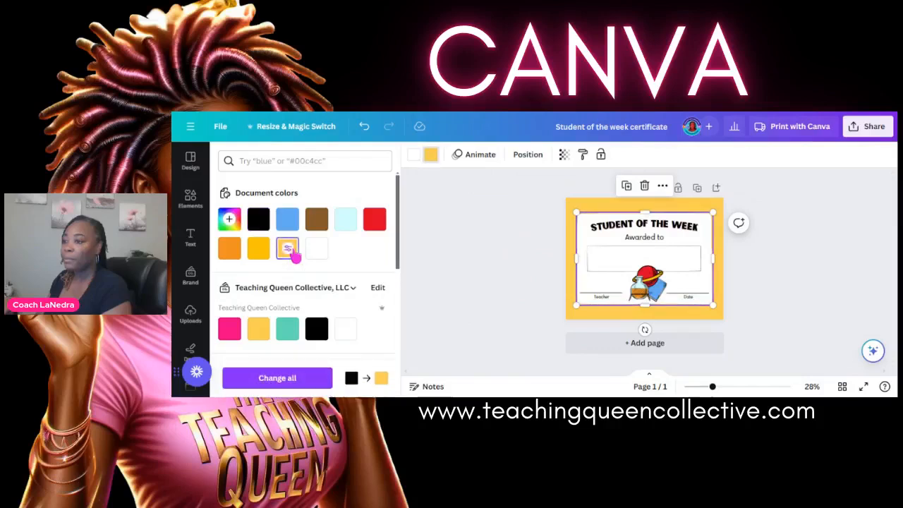
pyautogui.click(318, 221)
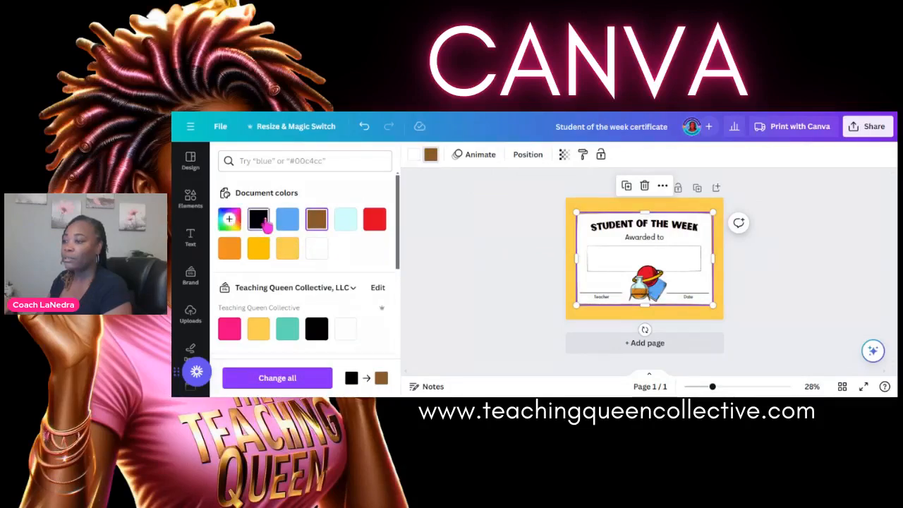
pyautogui.click(262, 223)
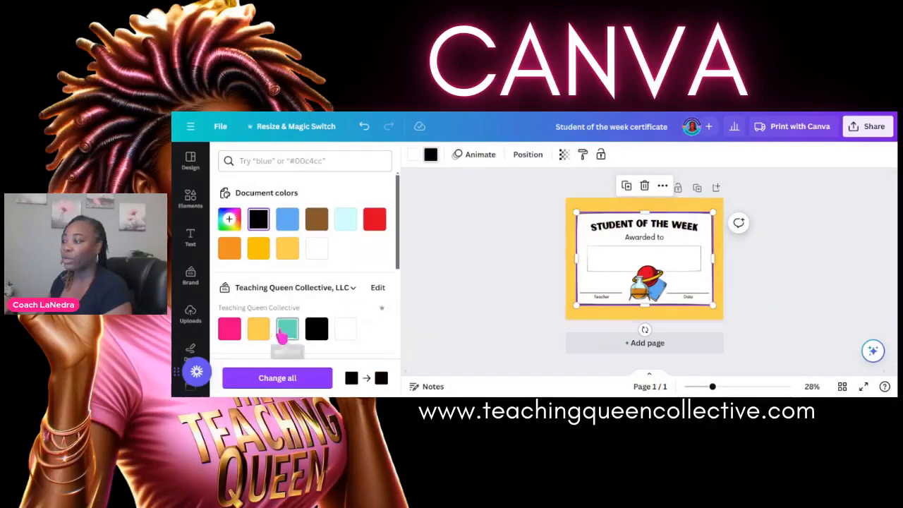
pyautogui.click(286, 332)
pyautogui.click(229, 329)
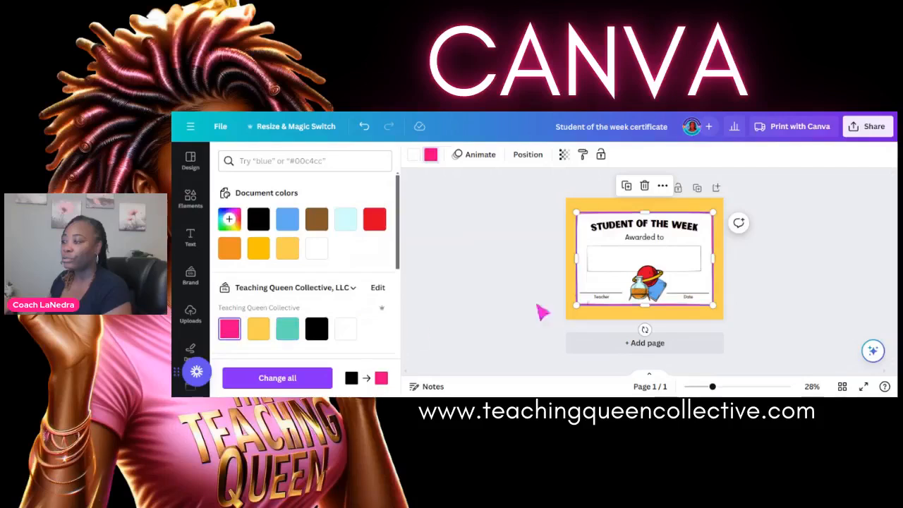
# Set the "STUDENT OF THE WEEK" title to black (#000000) text after trying red, and raise its font size to 50
pyautogui.click(537, 219)
pyautogui.click(548, 225)
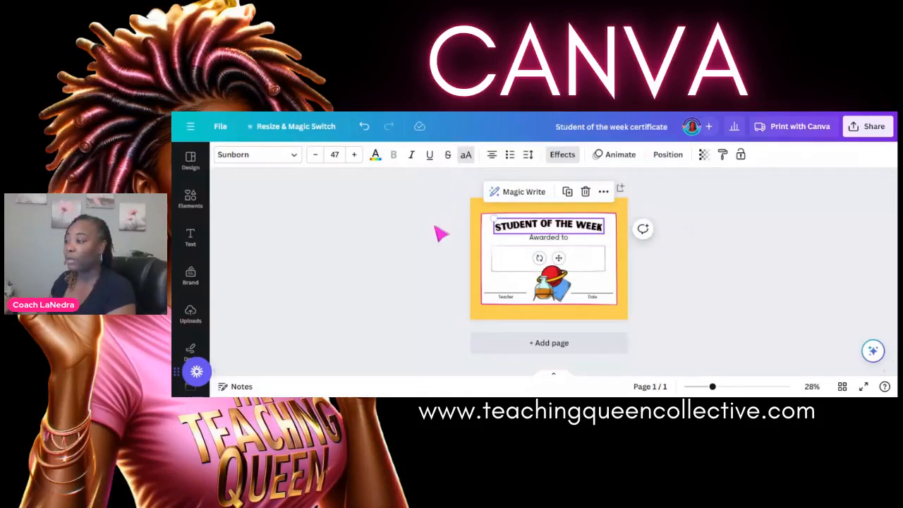
pyautogui.click(244, 156)
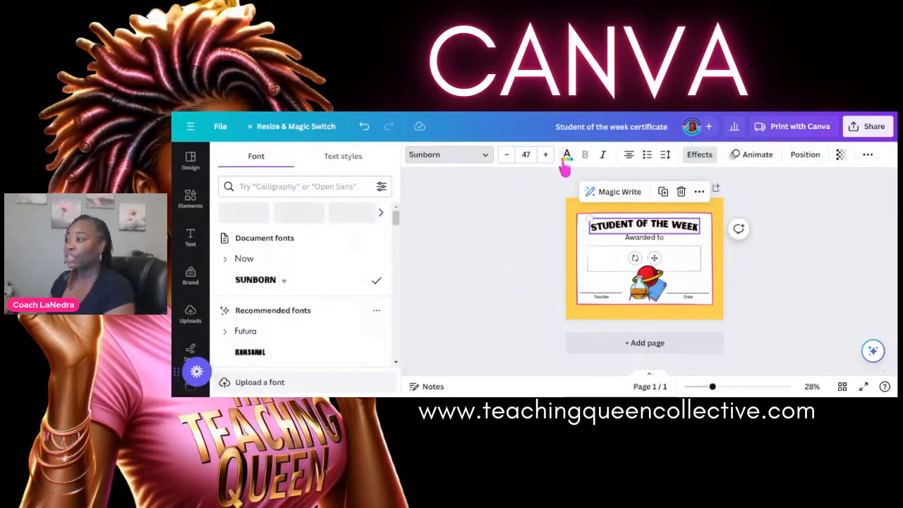
pyautogui.click(566, 158)
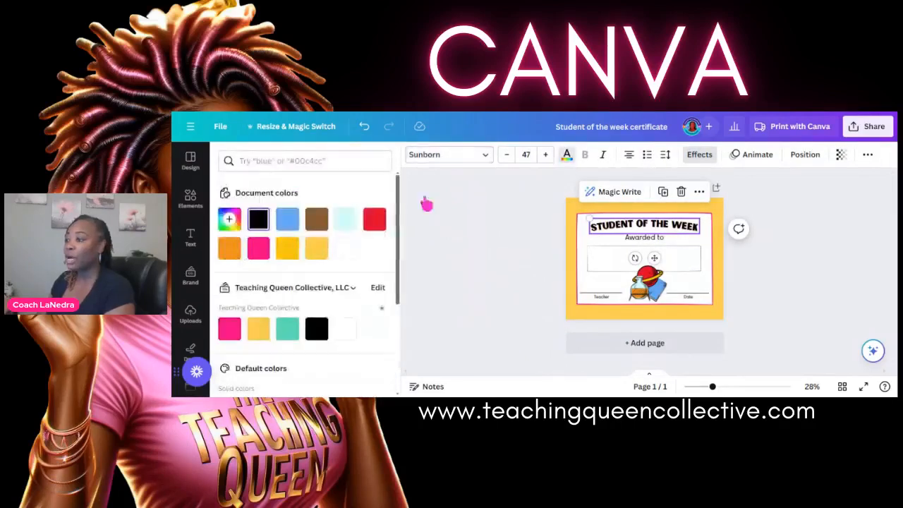
pyautogui.click(374, 219)
pyautogui.click(259, 219)
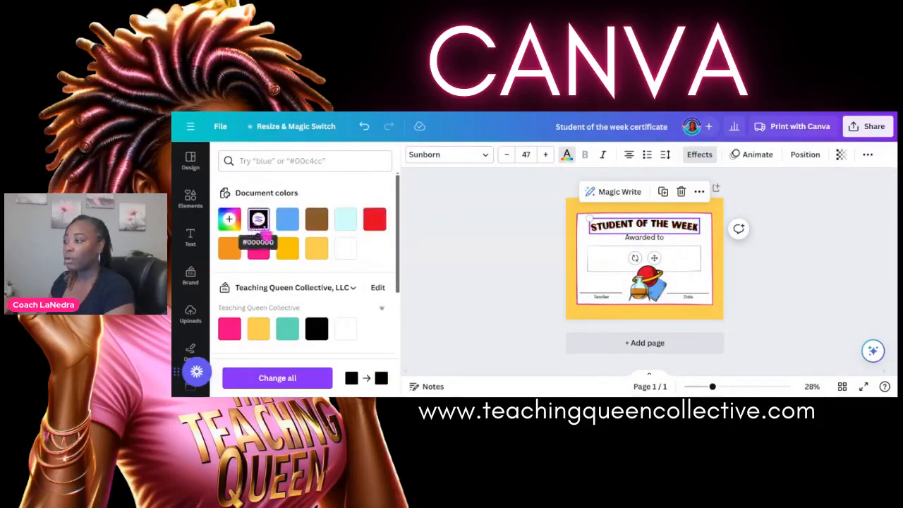
pyautogui.click(546, 155)
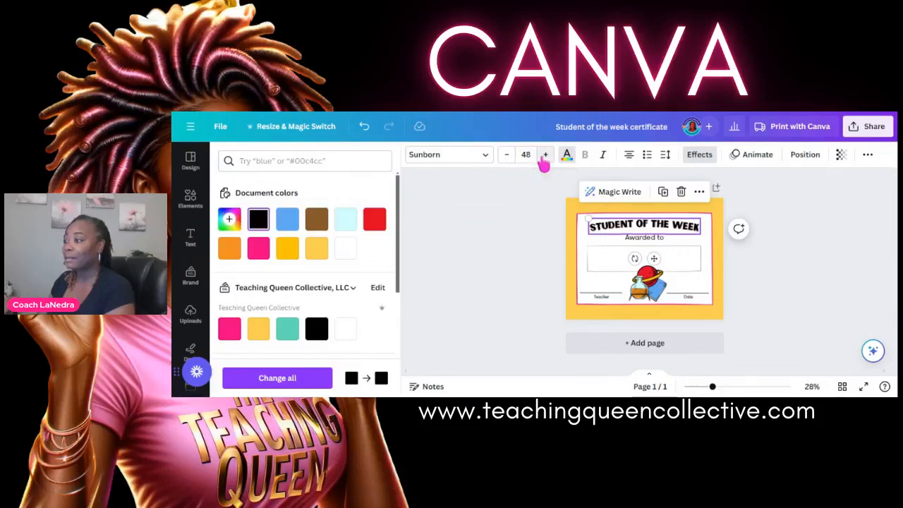
pyautogui.click(546, 155)
pyautogui.click(545, 155)
pyautogui.click(780, 265)
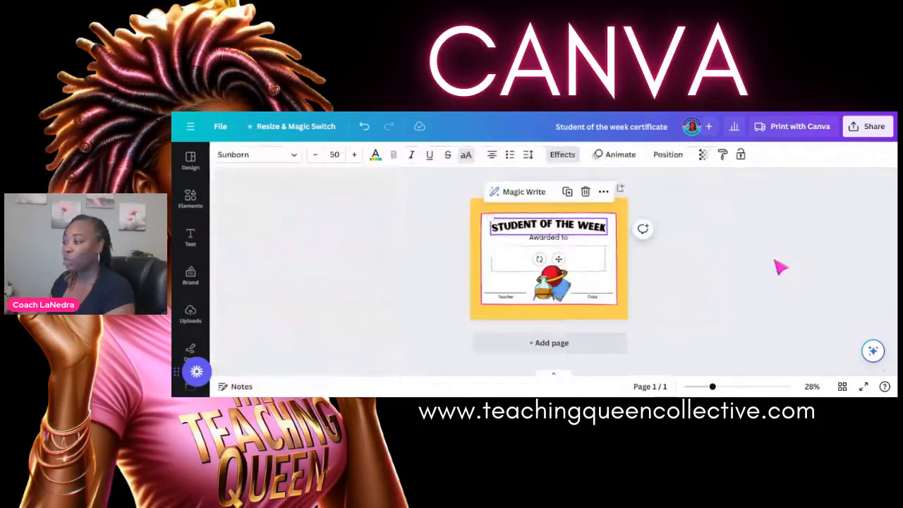
# Delete the empty rectangular name box below the "Awarded to" line
pyautogui.click(704, 259)
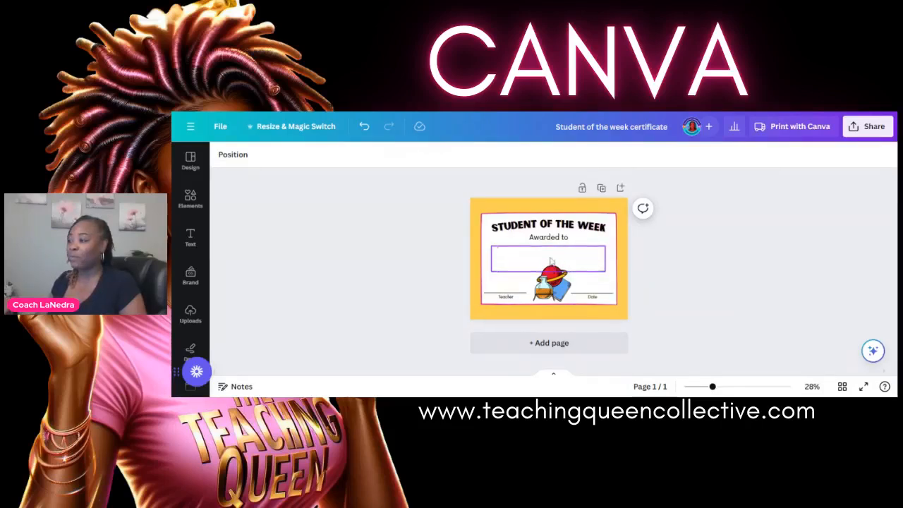
pyautogui.moveTo(512, 257); pyautogui.dragTo(516, 256)
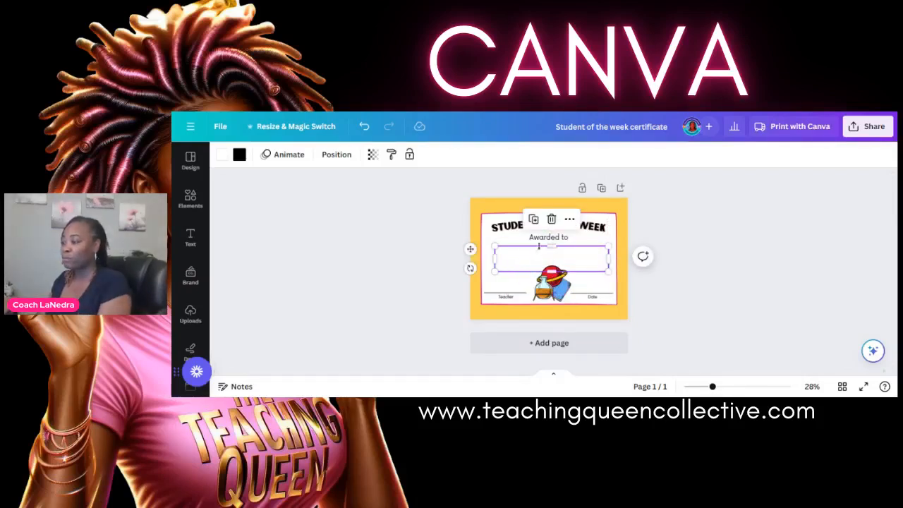
pyautogui.click(552, 220)
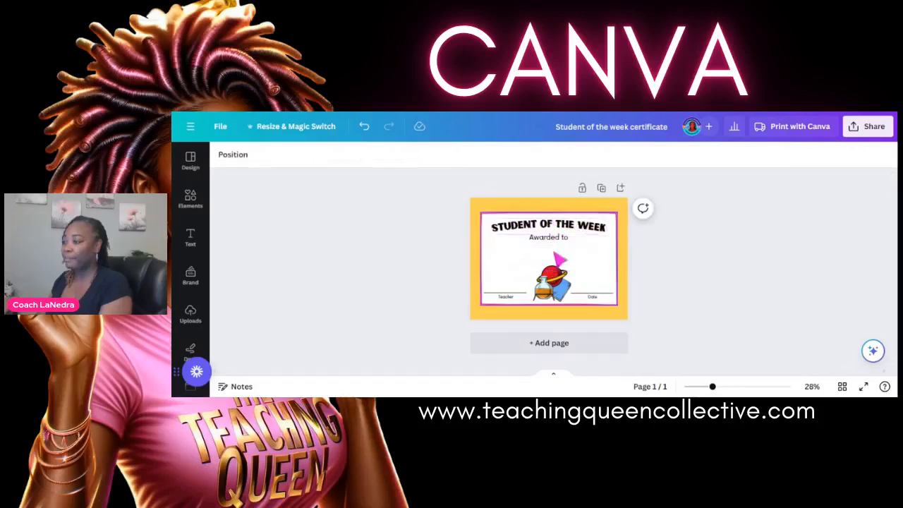
# Duplicate the "Awarded to" text, place the copy beneath the original in a wider text box, and enlarge it to font size 59.9
pyautogui.click(564, 225)
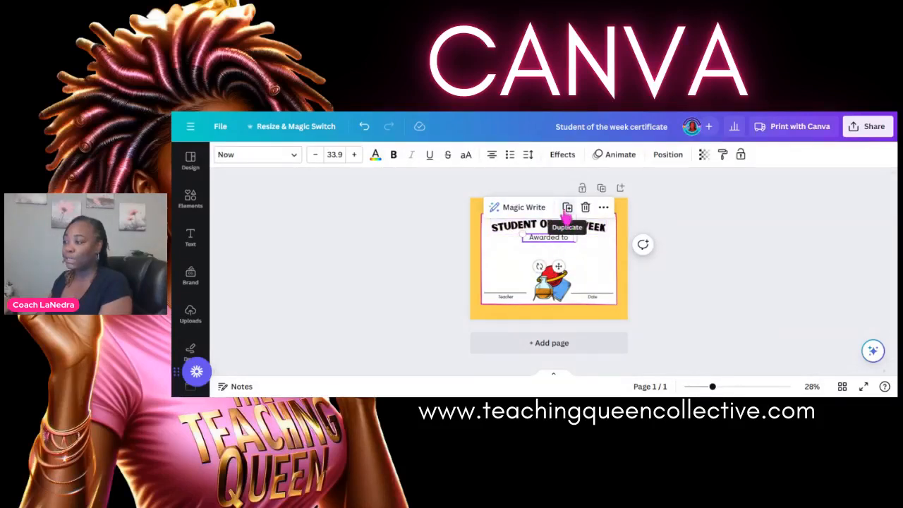
pyautogui.click(567, 210)
pyautogui.moveTo(554, 238); pyautogui.dragTo(569, 250)
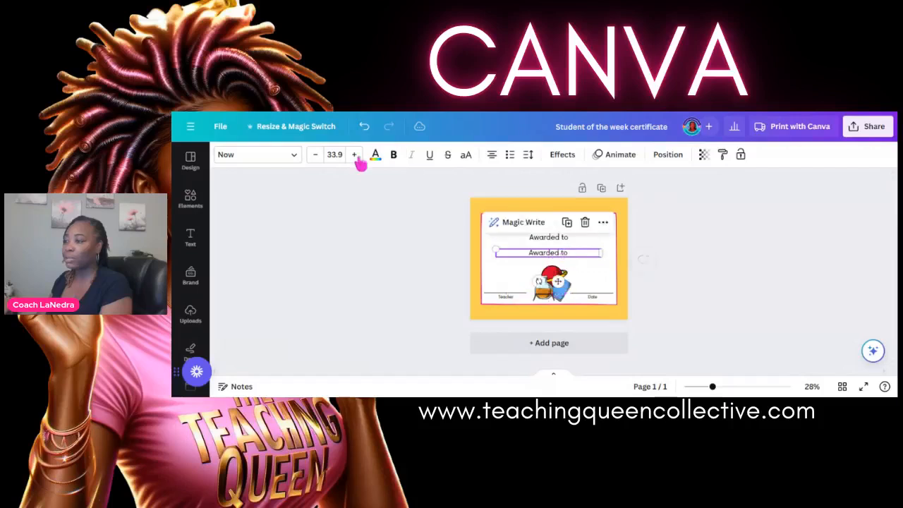
pyautogui.click(357, 157)
pyautogui.click(357, 156)
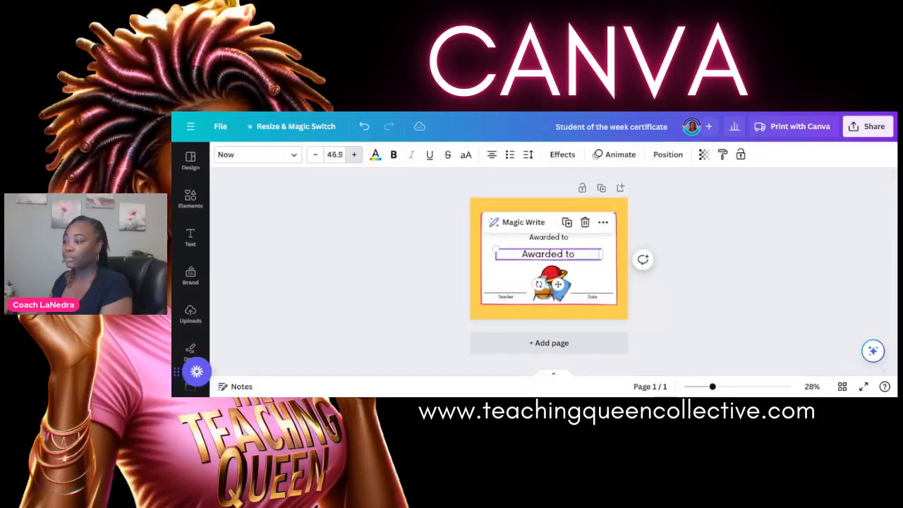
pyautogui.click(357, 157)
pyautogui.click(357, 156)
pyautogui.click(357, 157)
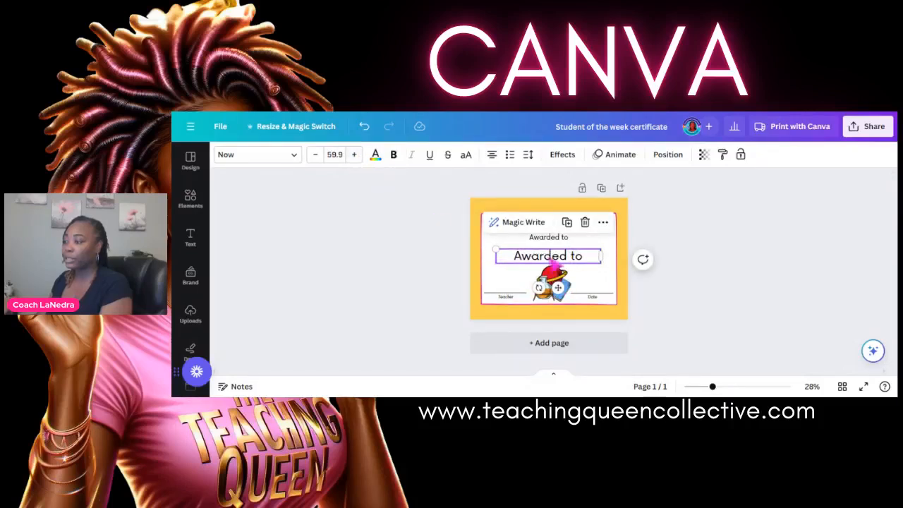
# Replace the text of the enlarged "Awarded to" copy with "Name"
pyautogui.doubleClick(554, 260)
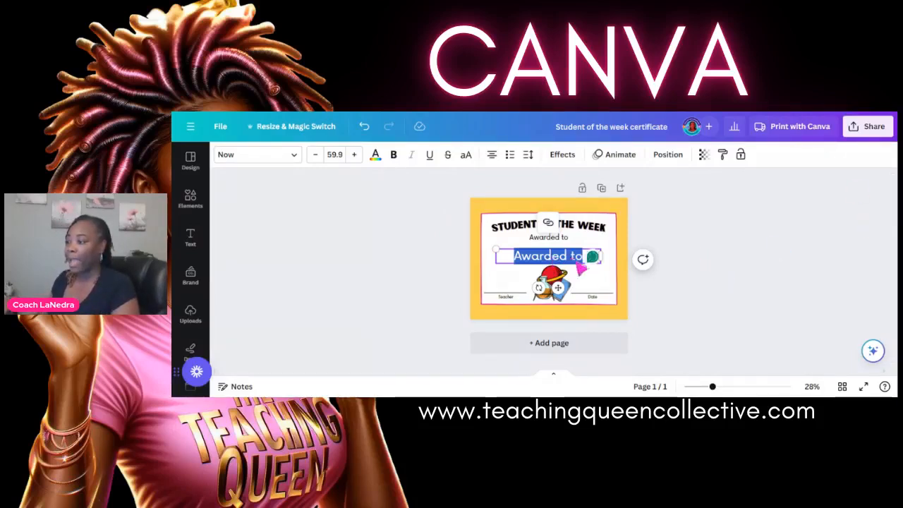
pyautogui.click(577, 266)
pyautogui.click(571, 263)
pyautogui.doubleClick(569, 262)
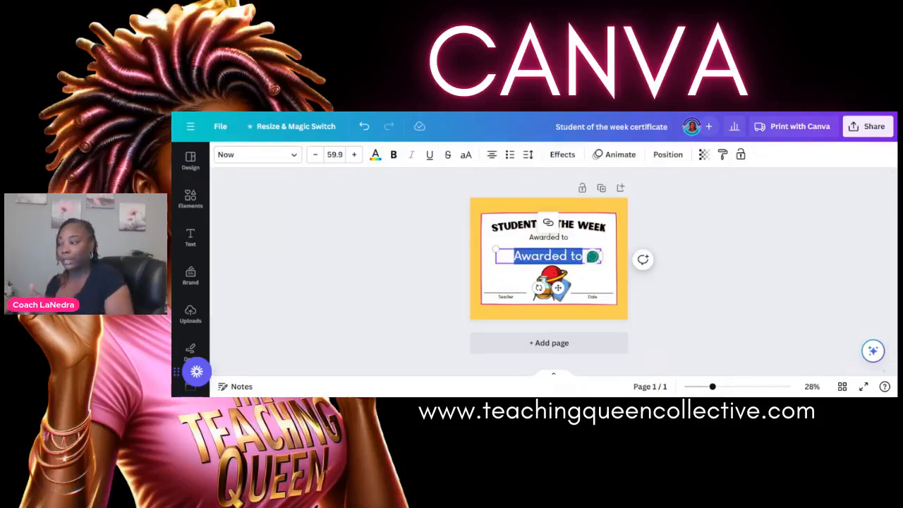
pyautogui.click(562, 258)
pyautogui.doubleClick(552, 254)
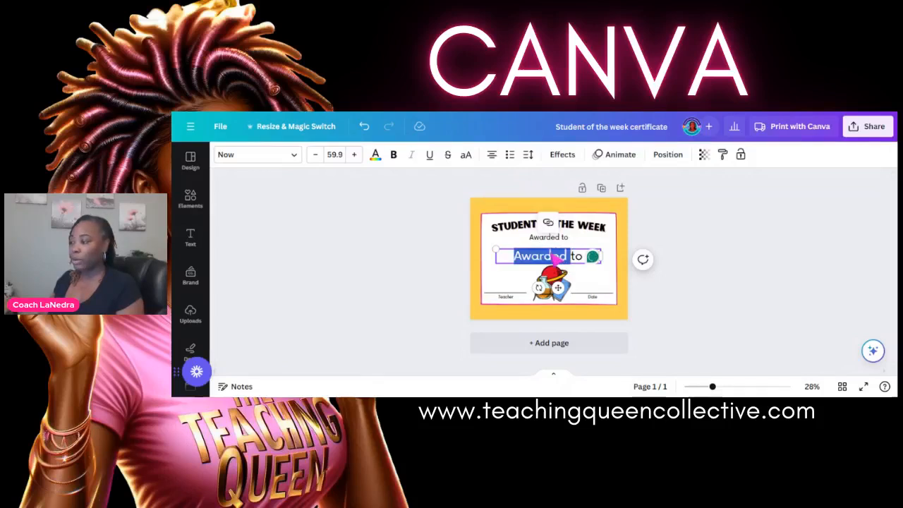
pyautogui.press('BackSpace')
pyautogui.doubleClick(548, 256)
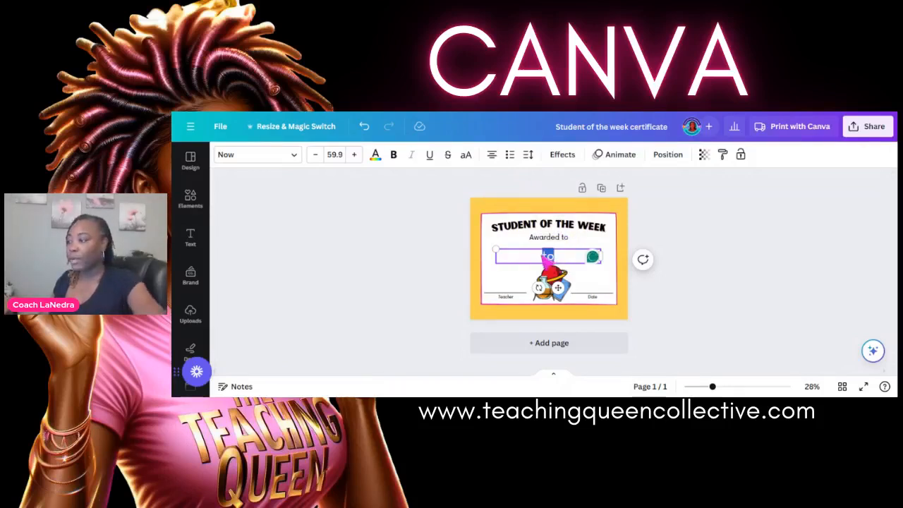
pyautogui.write('M')
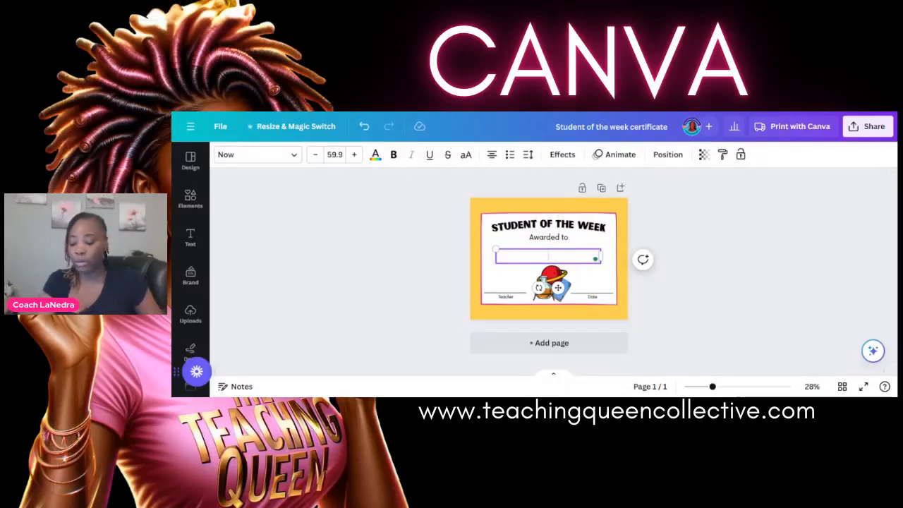
pyautogui.write('Name')
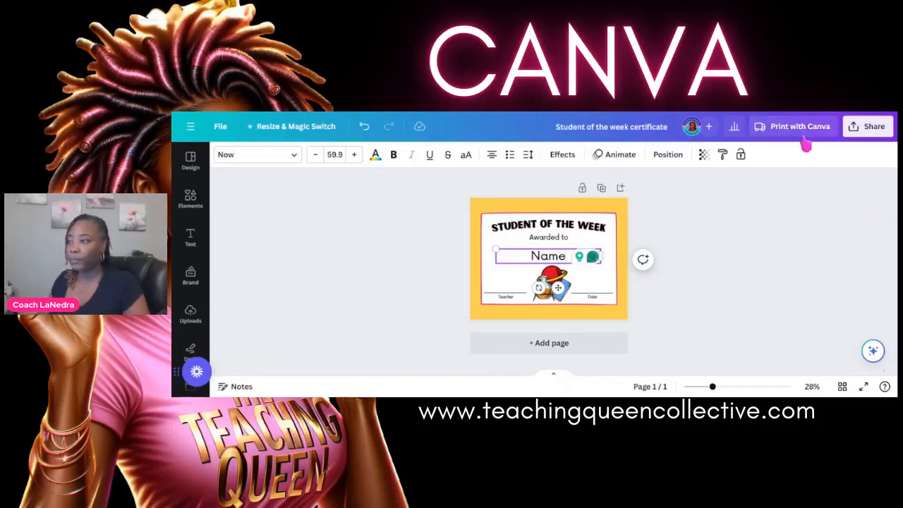
# Increase the font size of the "Name" text to 65.9
pyautogui.click(355, 155)
pyautogui.click(354, 155)
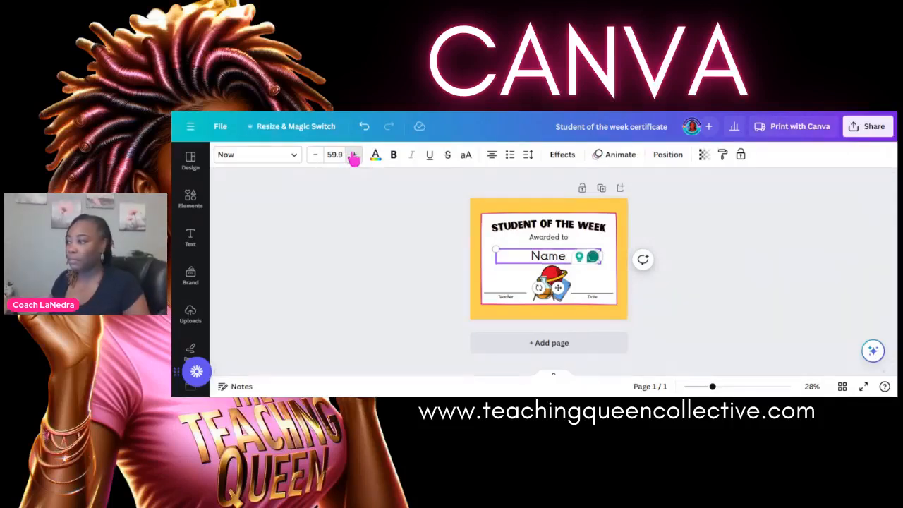
pyautogui.click(355, 154)
pyautogui.click(354, 155)
pyautogui.click(354, 155)
pyautogui.click(354, 155)
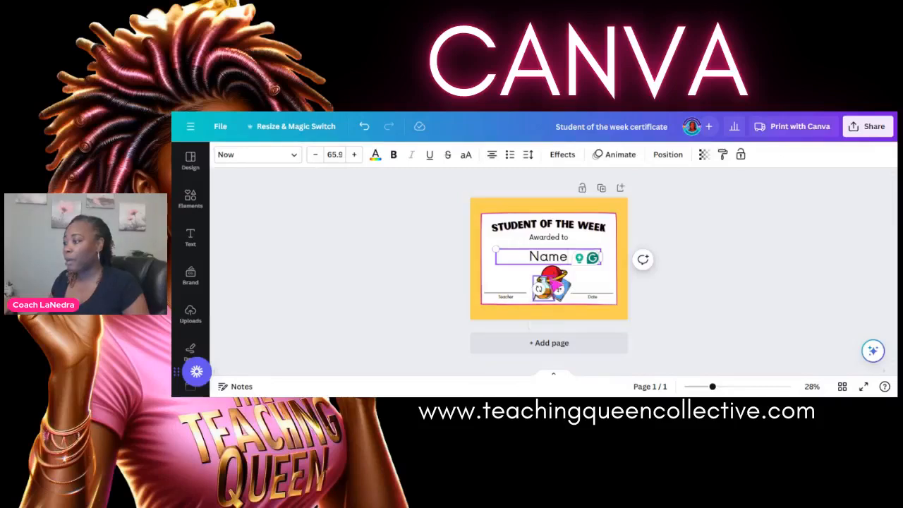
# Delete the planet, book and flask graphics from the certificate's lower center, and move the "Name" text slightly down
pyautogui.click(551, 284)
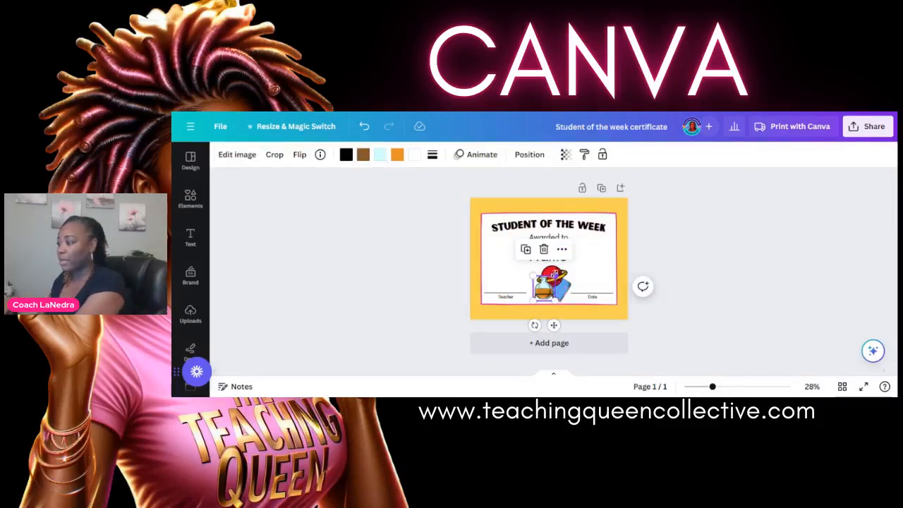
pyautogui.click(563, 277)
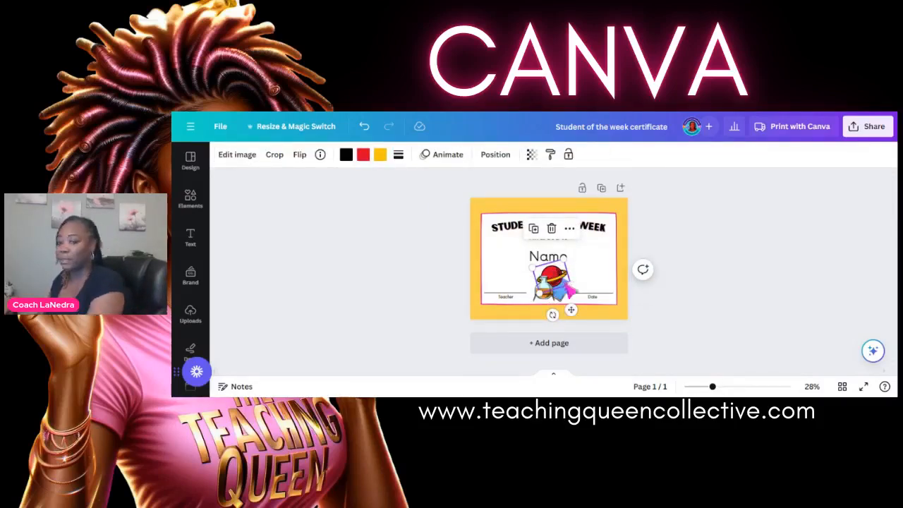
pyautogui.press('Delete')
pyautogui.click(561, 293)
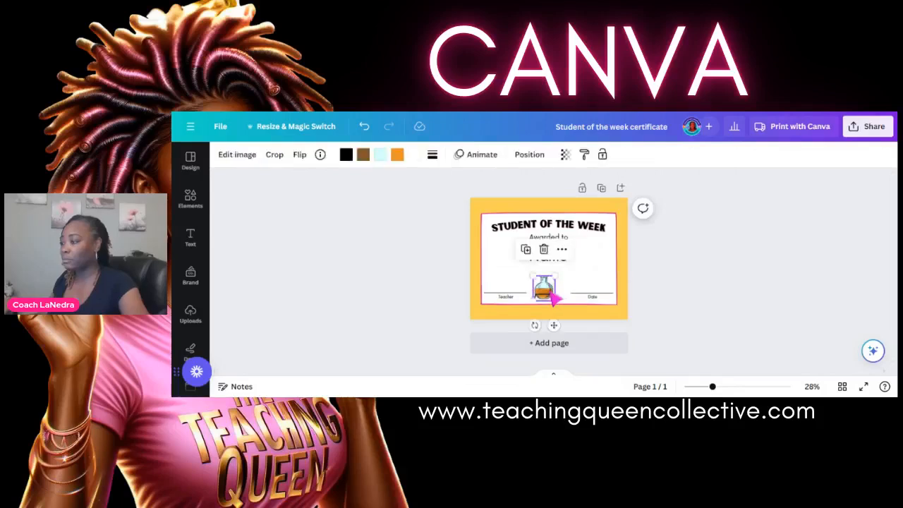
pyautogui.press('Delete')
pyautogui.click(557, 265)
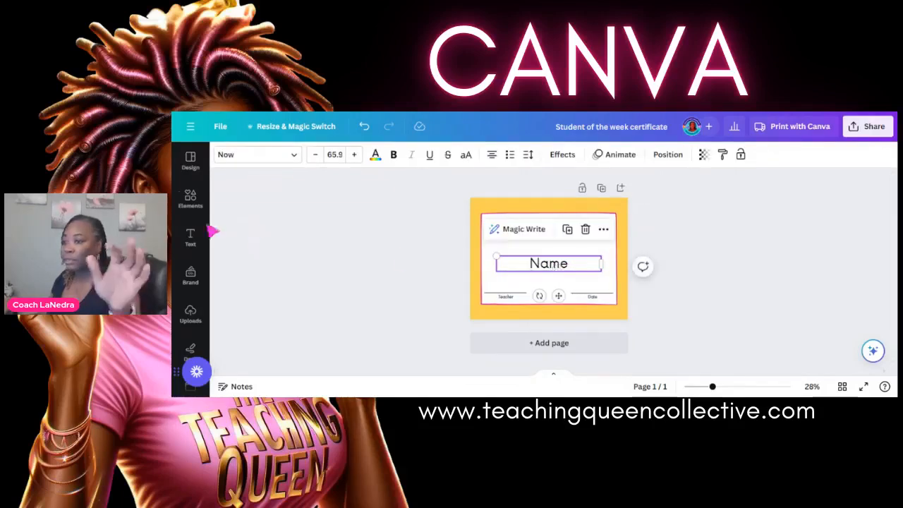
# Search the elements for "star", limit the results to graphics, and add the light yellow rounded star to the certificate
pyautogui.click(201, 204)
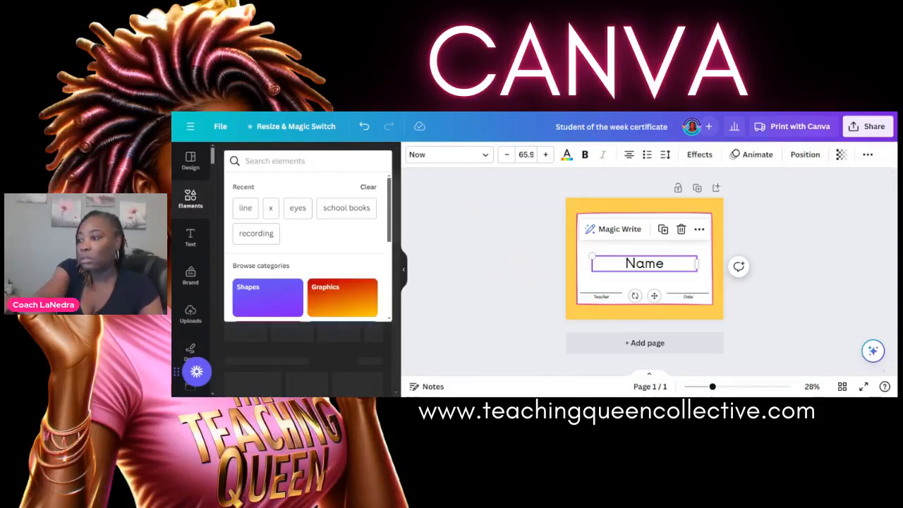
pyautogui.write('star')
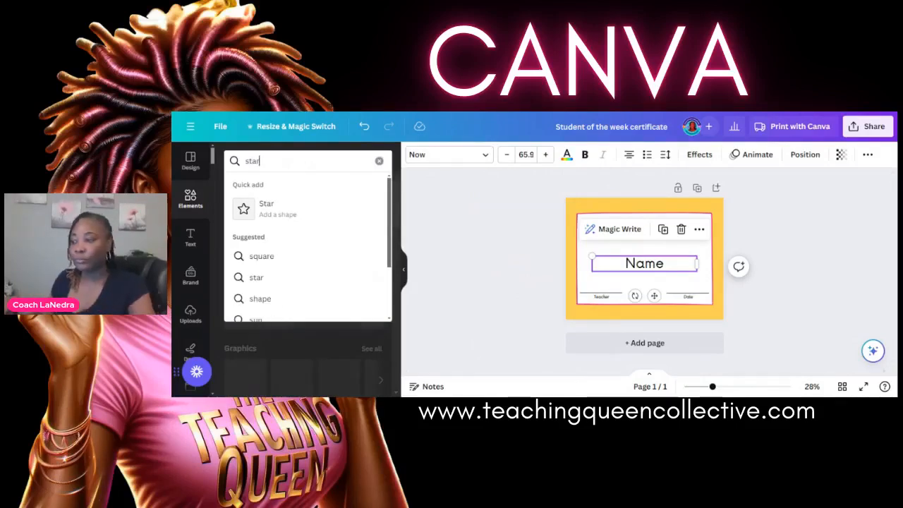
pyautogui.press('Return')
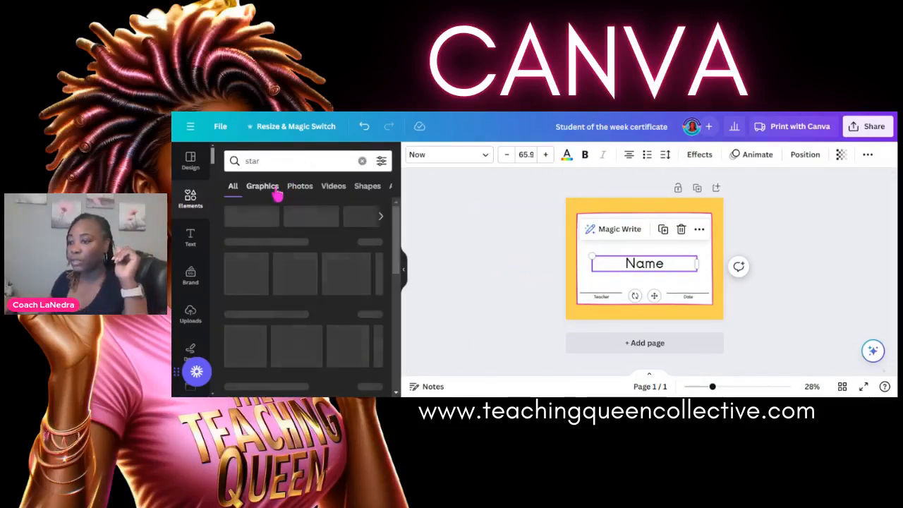
pyautogui.click(275, 195)
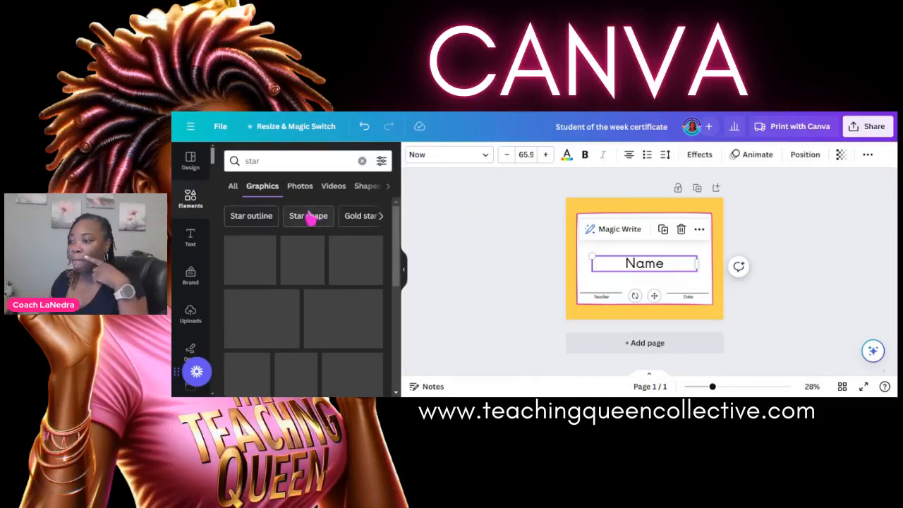
pyautogui.click(308, 216)
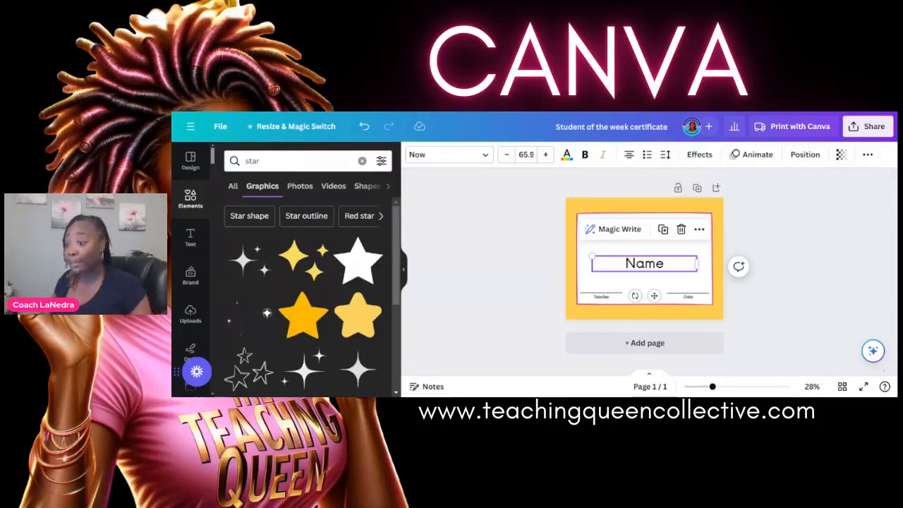
pyautogui.click(358, 323)
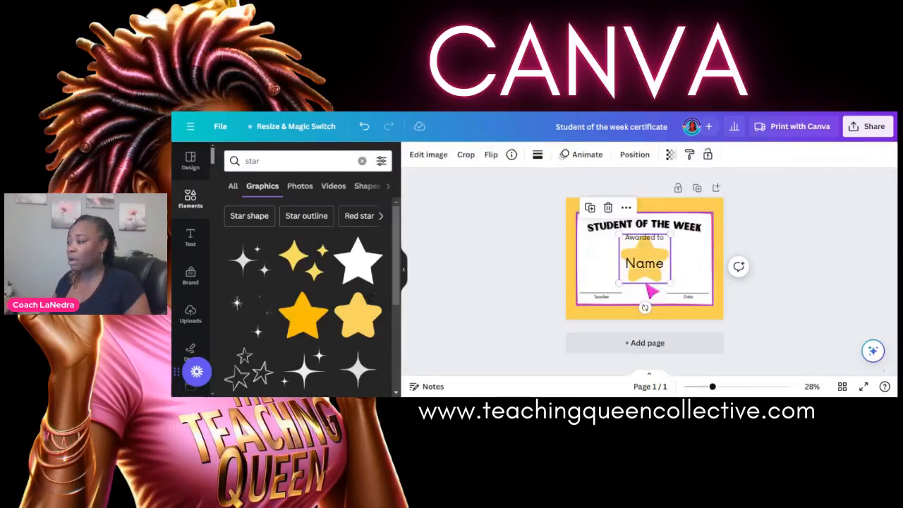
# Shrink the star and place it between the Teacher and Date lines, then move "Name" up just below "Awarded to"
pyautogui.moveTo(664, 280)
pyautogui.mouseDown()
pyautogui.moveTo(660, 305)
pyautogui.moveTo(658, 275)
pyautogui.mouseUp()
pyautogui.click(662, 265)
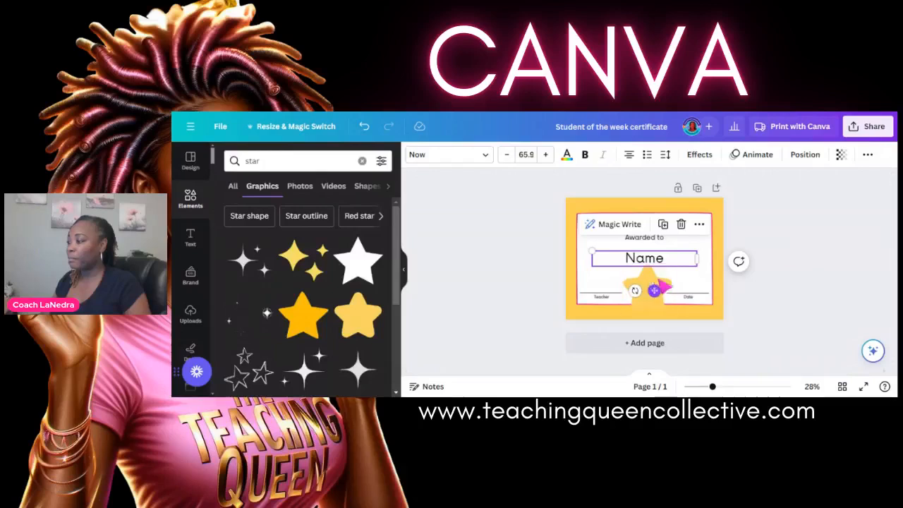
pyautogui.click(674, 276)
pyautogui.moveTo(674, 264)
pyautogui.mouseDown()
pyautogui.moveTo(647, 289)
pyautogui.moveTo(656, 265)
pyautogui.mouseUp()
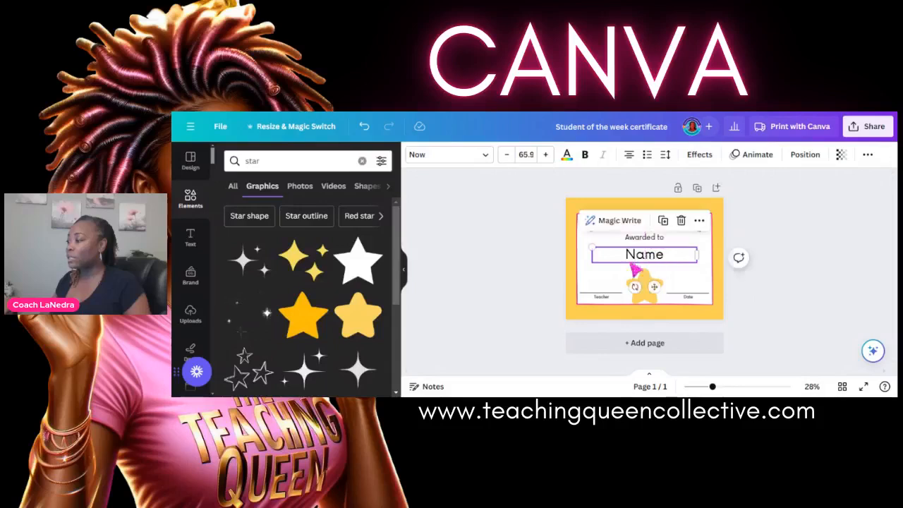
# Center the "Awarded to" line and the "STUDENT OF THE WEEK" title horizontally on the page, then hide the side panel
pyautogui.click(815, 154)
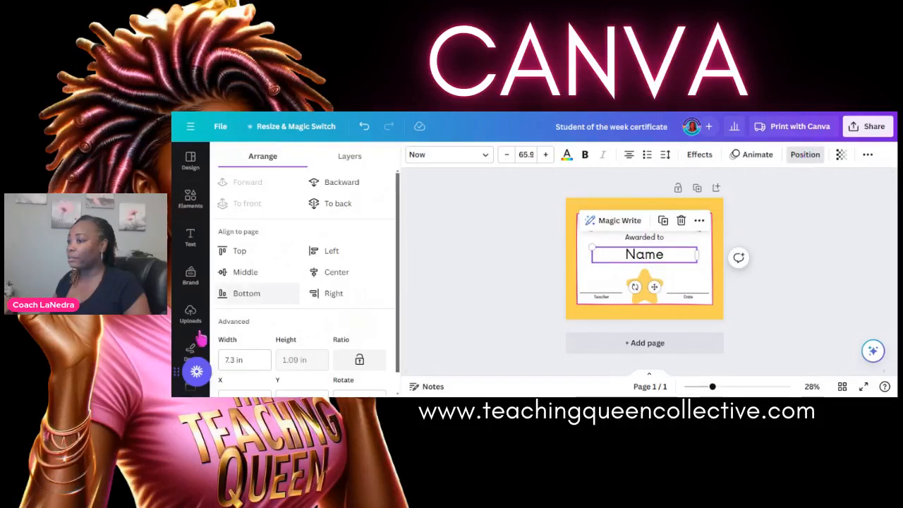
pyautogui.click(637, 232)
pyautogui.click(334, 272)
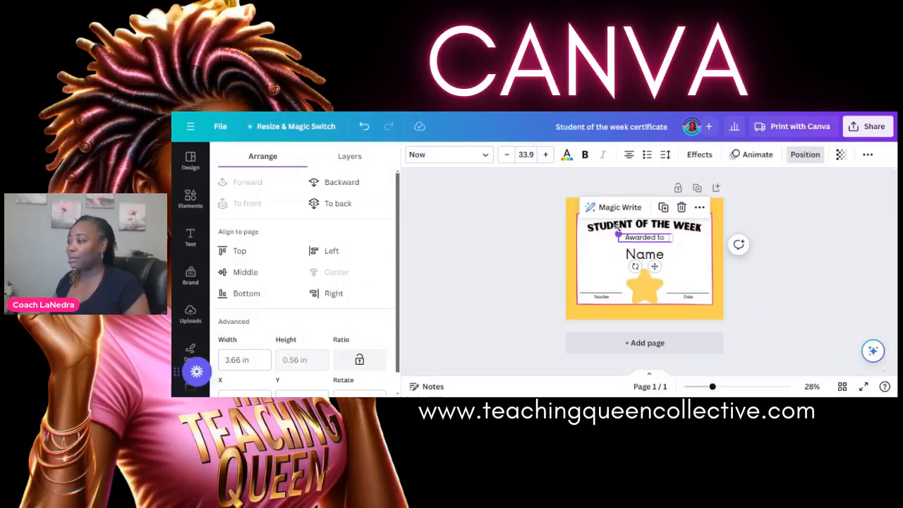
pyautogui.click(619, 228)
pyautogui.click(336, 272)
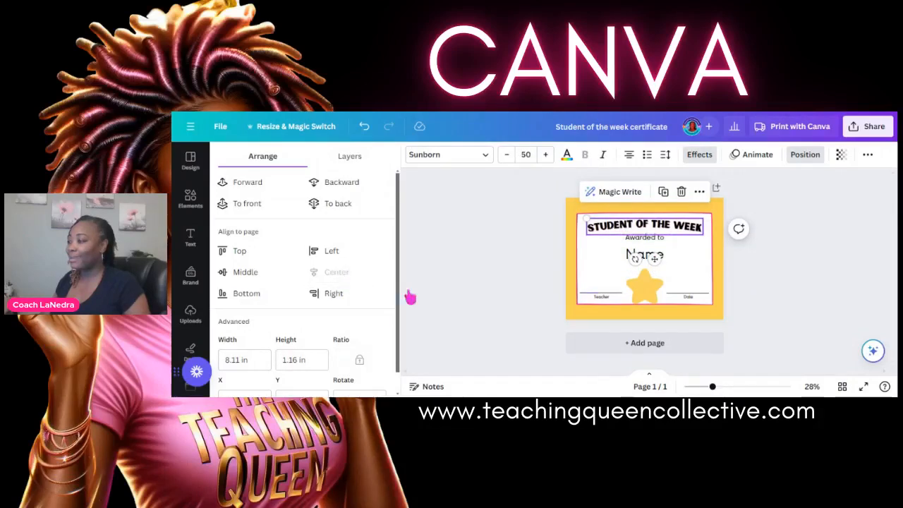
pyautogui.click(648, 295)
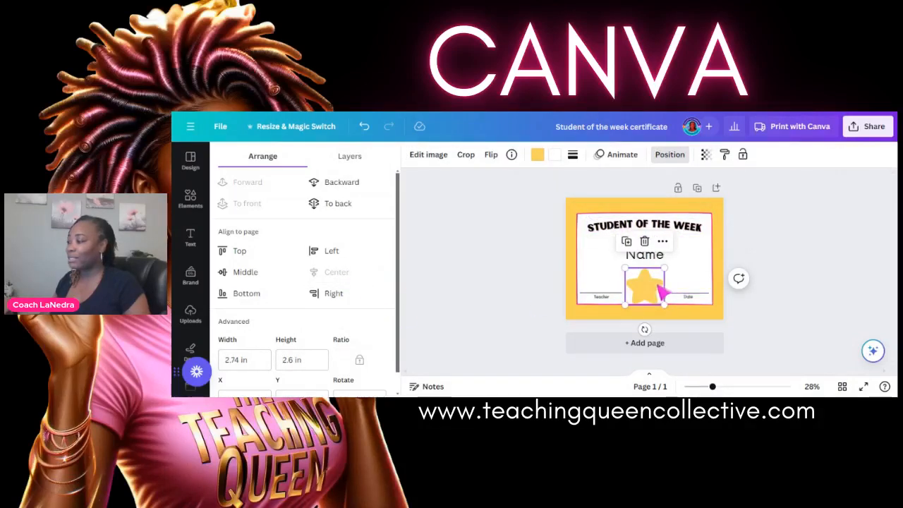
pyautogui.click(658, 258)
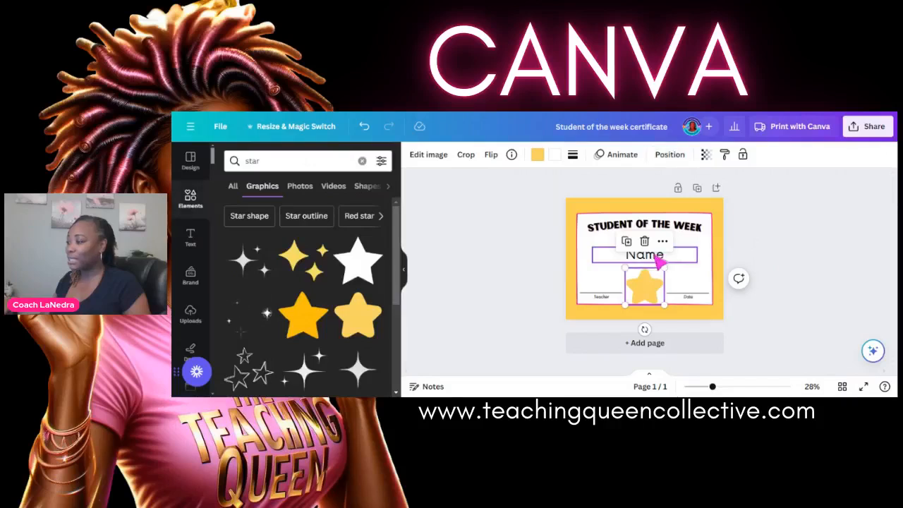
pyautogui.click(405, 280)
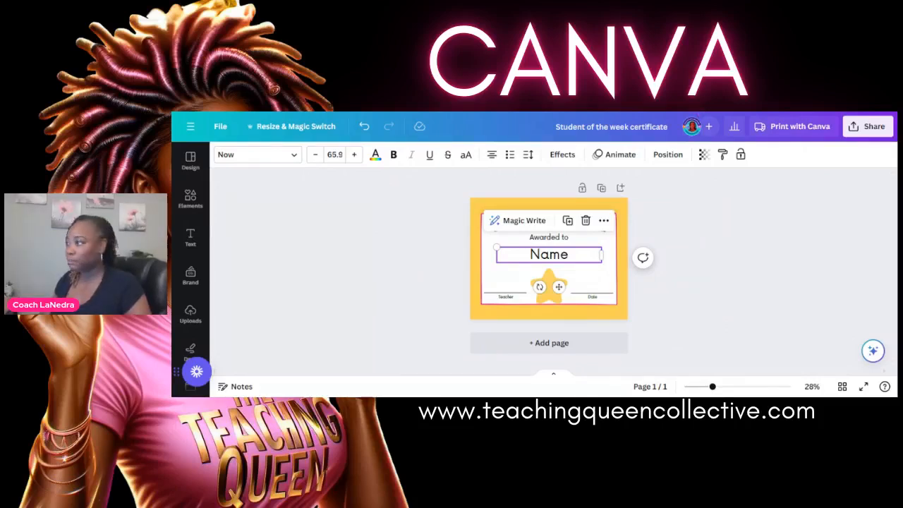
# Switch to the Class List spreadsheet in Google Sheets and review the student names in column A
pyautogui.hotkey('ctrl', 'Tab')
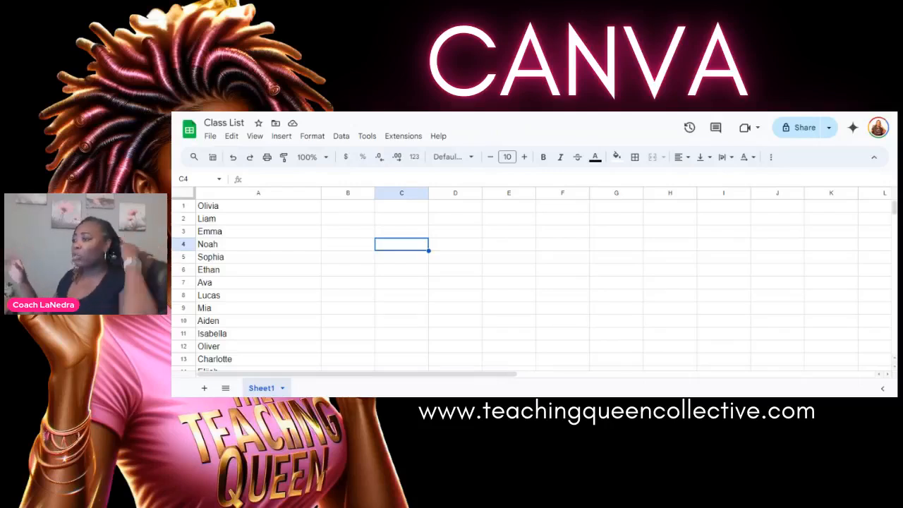
pyautogui.scroll(-5, 278, 256)
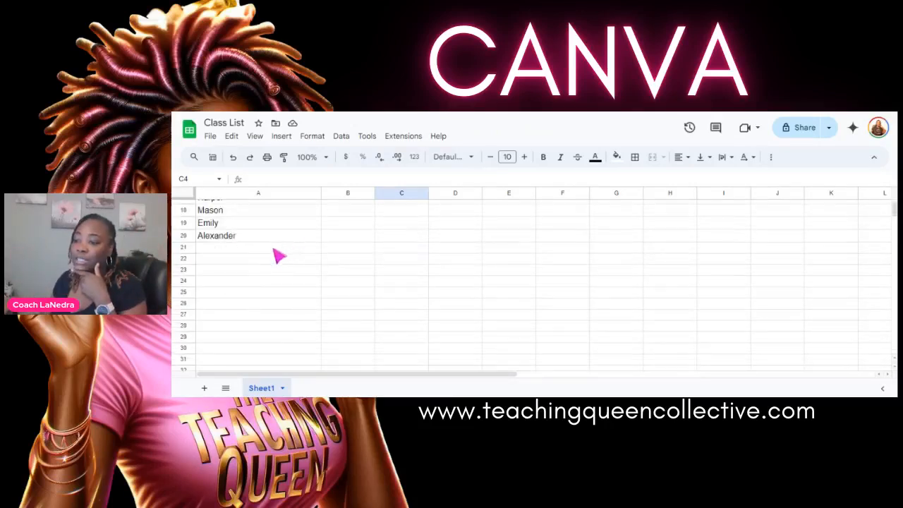
pyautogui.scroll(4, 230, 243)
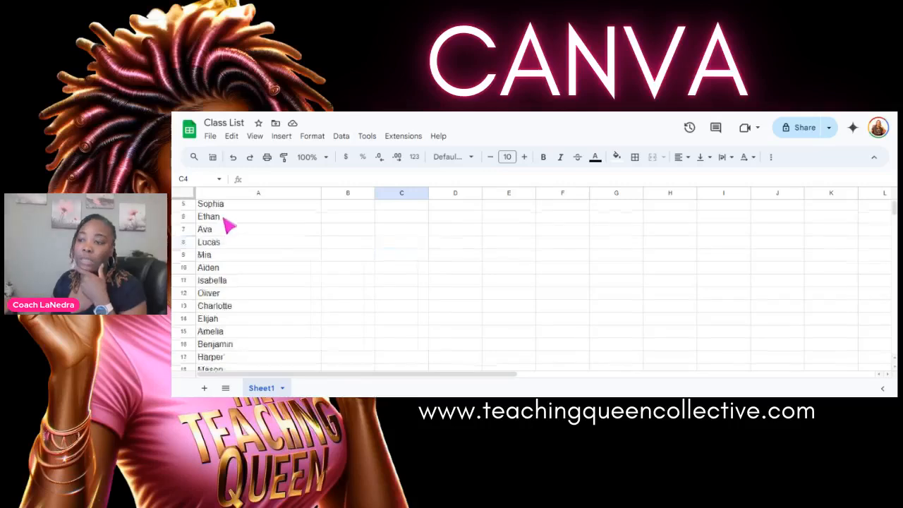
pyautogui.scroll(2, 229, 226)
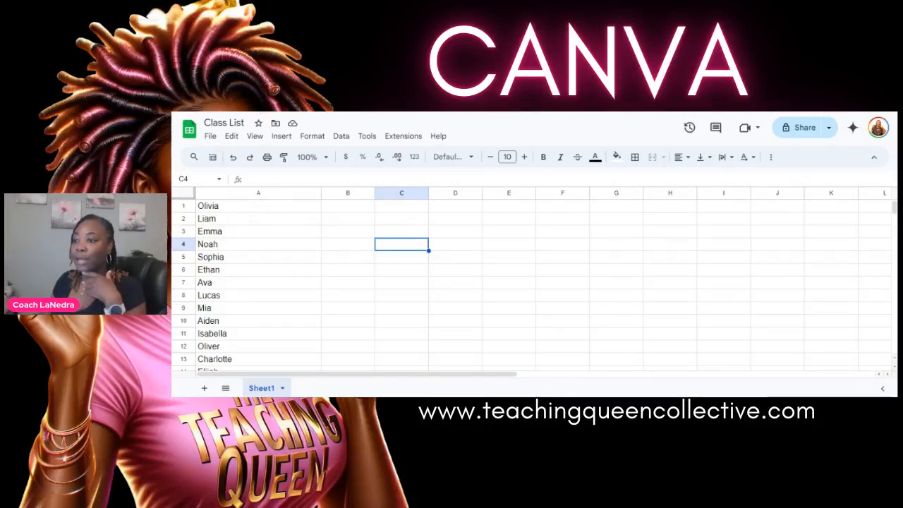
pyautogui.click(210, 137)
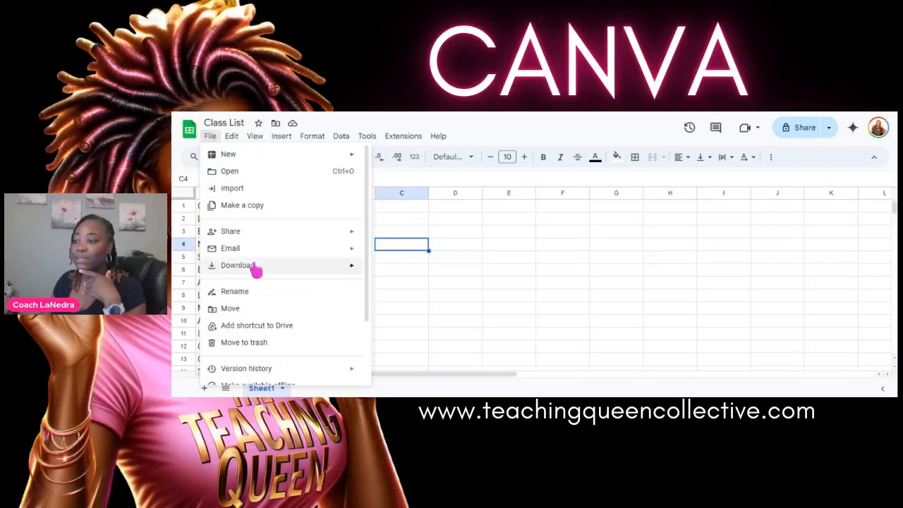
pyautogui.moveTo(275, 267)
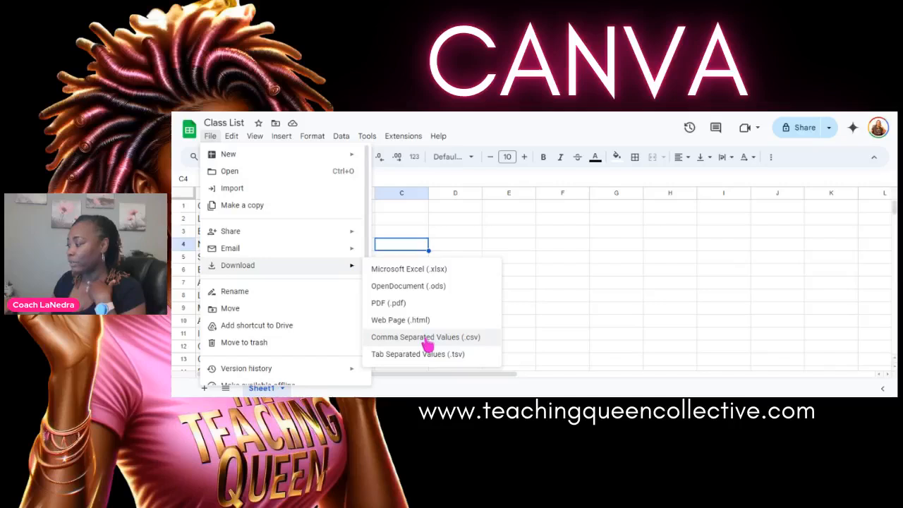
pyautogui.click(492, 223)
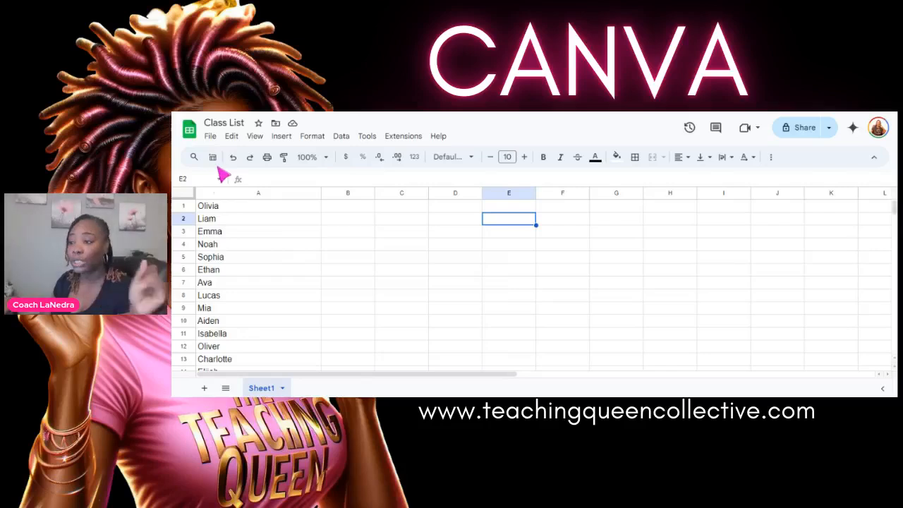
# Download the Class List sheet as a Comma Separated Values (.csv) file and look over the names in column A
pyautogui.scroll(-3, 223, 226)
pyautogui.scroll(3, 228, 242)
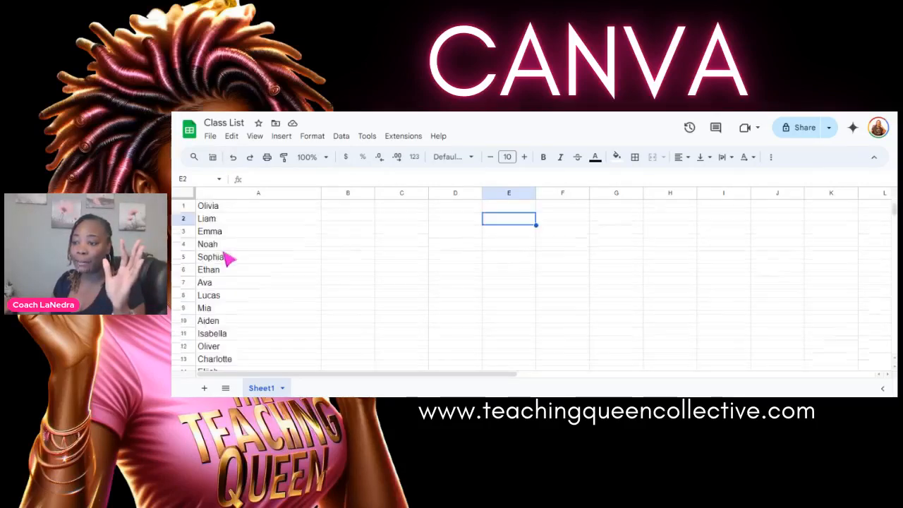
pyautogui.click(211, 135)
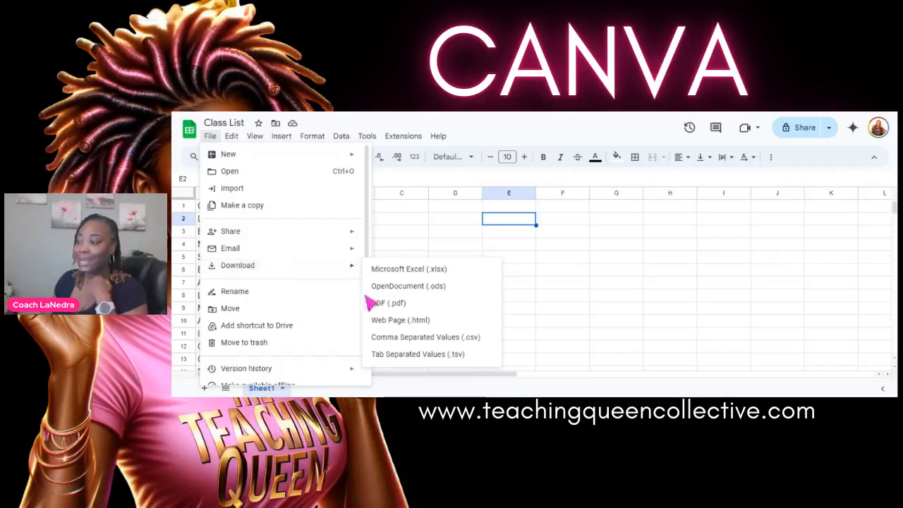
pyautogui.click(425, 338)
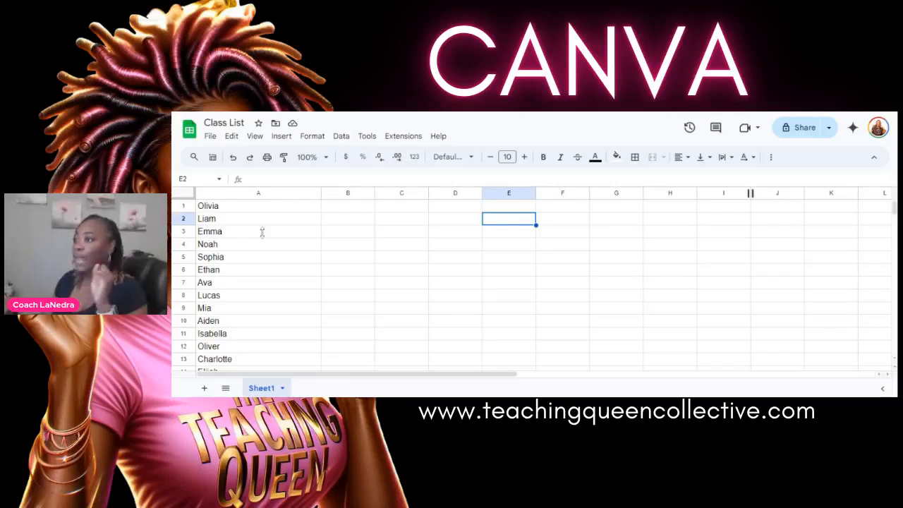
pyautogui.scroll(-5, 268, 244)
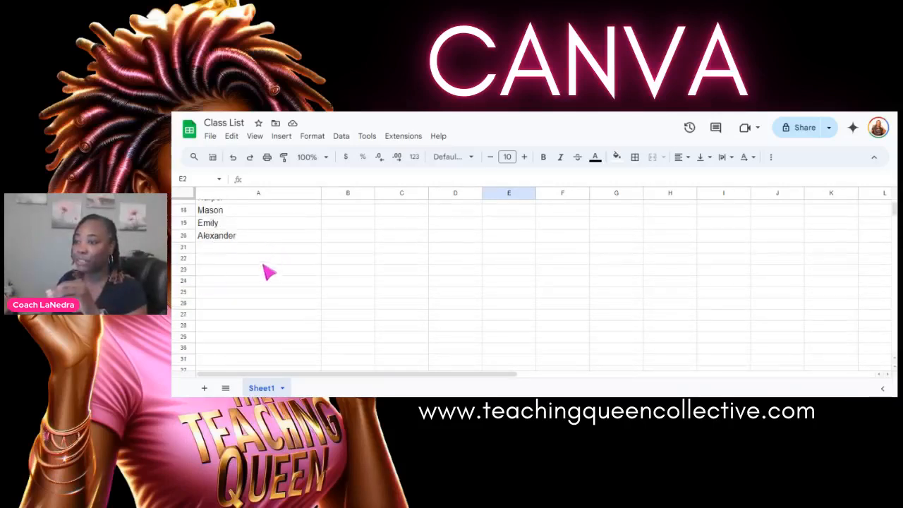
pyautogui.scroll(5, 269, 272)
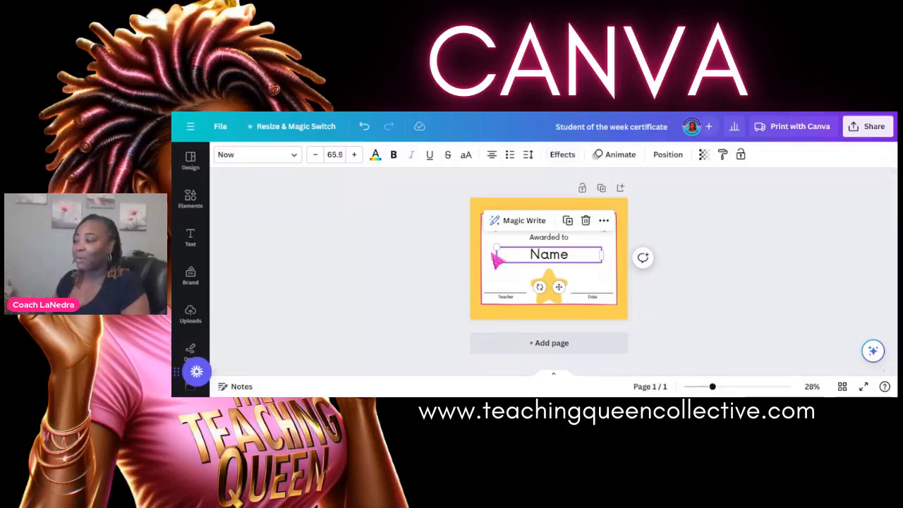
# Switch back to the Student of the week certificate in Canva and open the collection of Canva apps
pyautogui.click(427, 235)
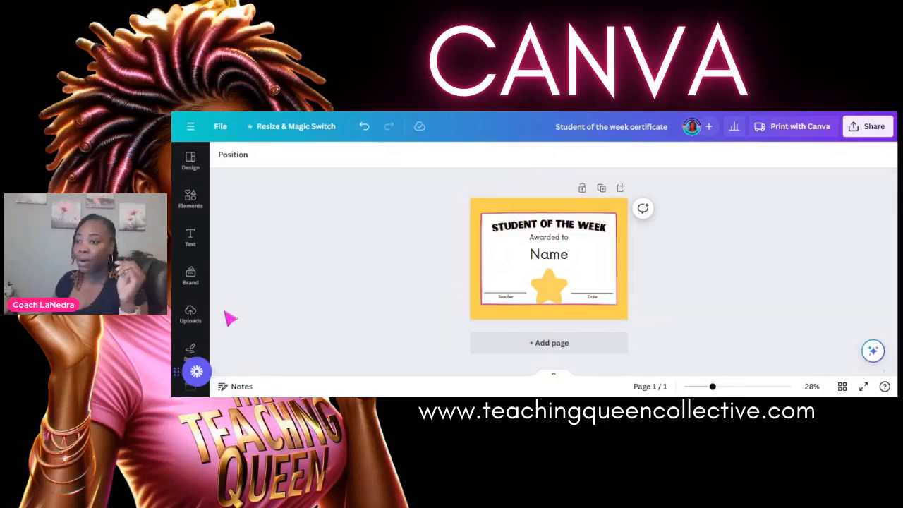
pyautogui.scroll(-3, 201, 292)
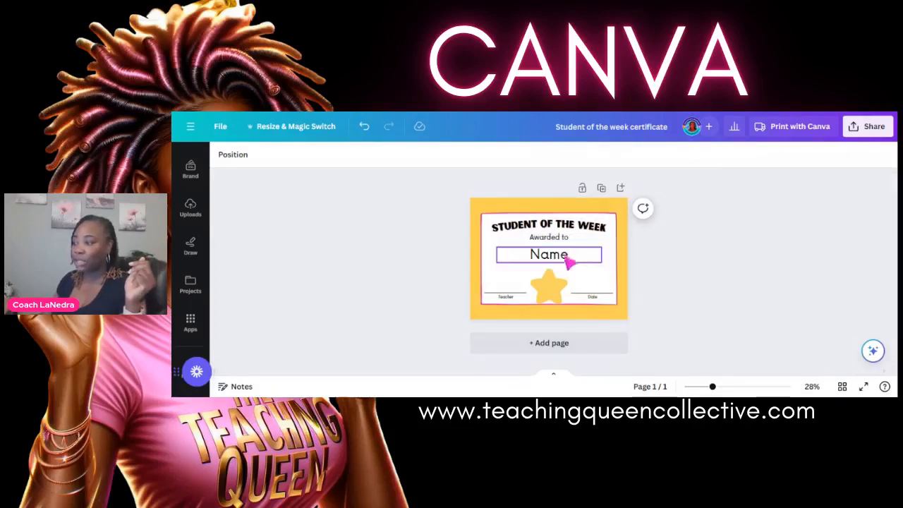
pyautogui.click(547, 280)
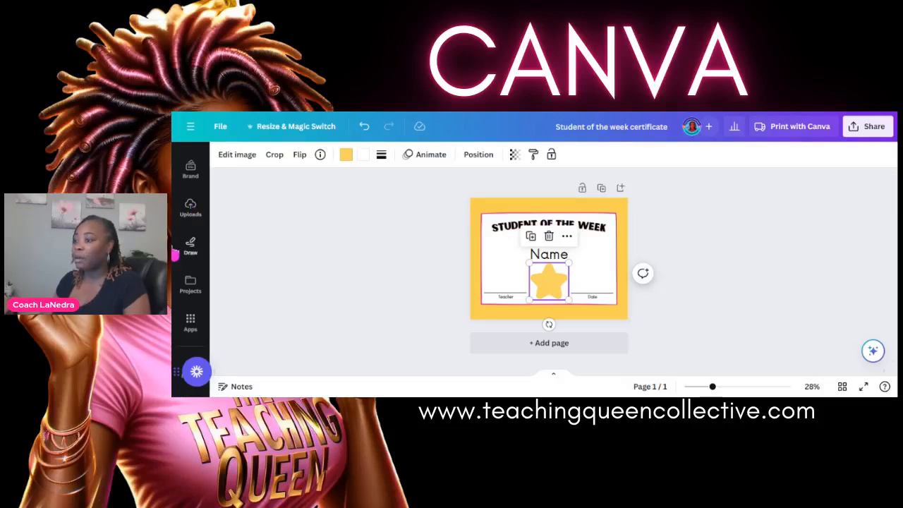
pyautogui.click(191, 324)
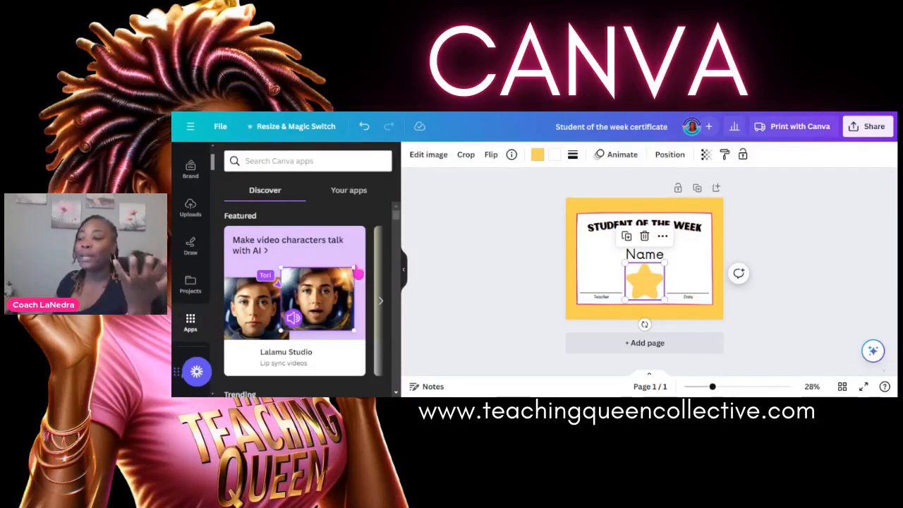
# Look through the Canva apps on offer, from the featured and trending ones to the "Create something new" section
pyautogui.scroll(-1, 356, 275)
pyautogui.scroll(-1, 393, 227)
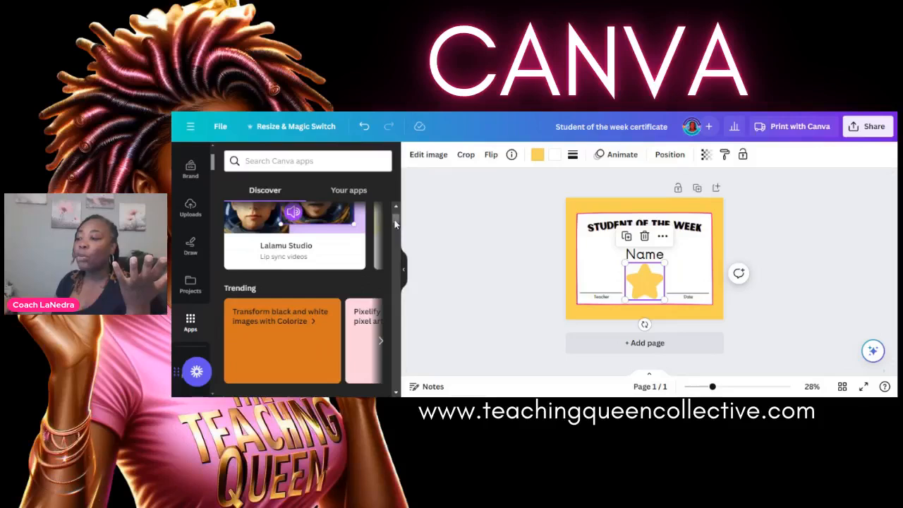
pyautogui.scroll(-2, 393, 228)
pyautogui.moveTo(394, 231); pyautogui.dragTo(379, 260)
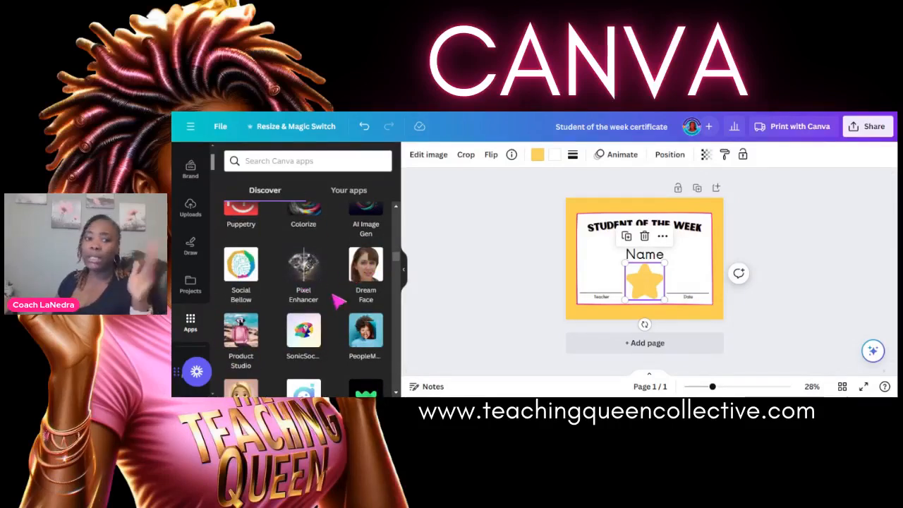
pyautogui.scroll(-3, 339, 298)
pyautogui.scroll(3, 342, 300)
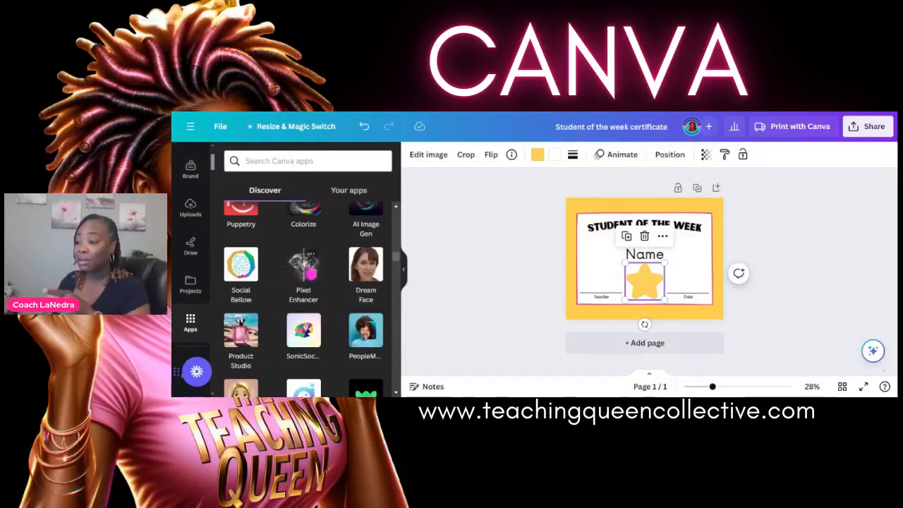
pyautogui.scroll(-3, 325, 275)
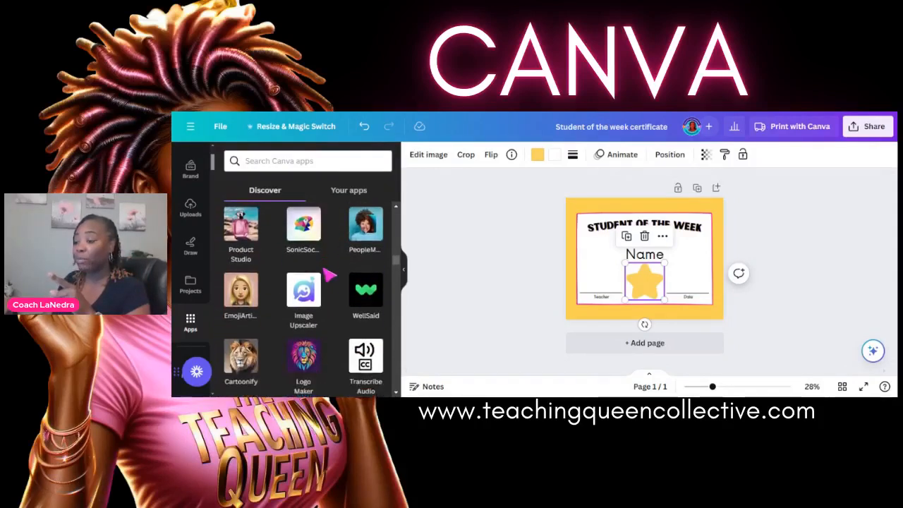
pyautogui.scroll(-5, 329, 275)
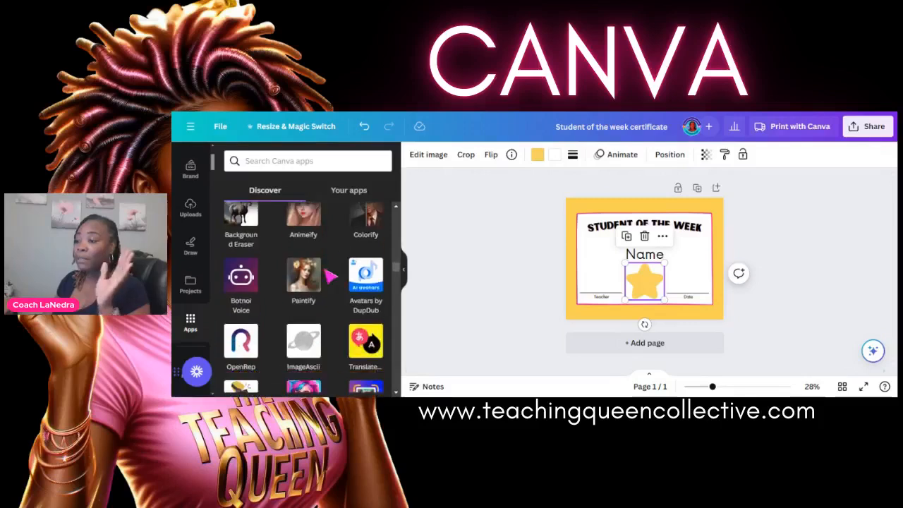
pyautogui.scroll(-5, 330, 277)
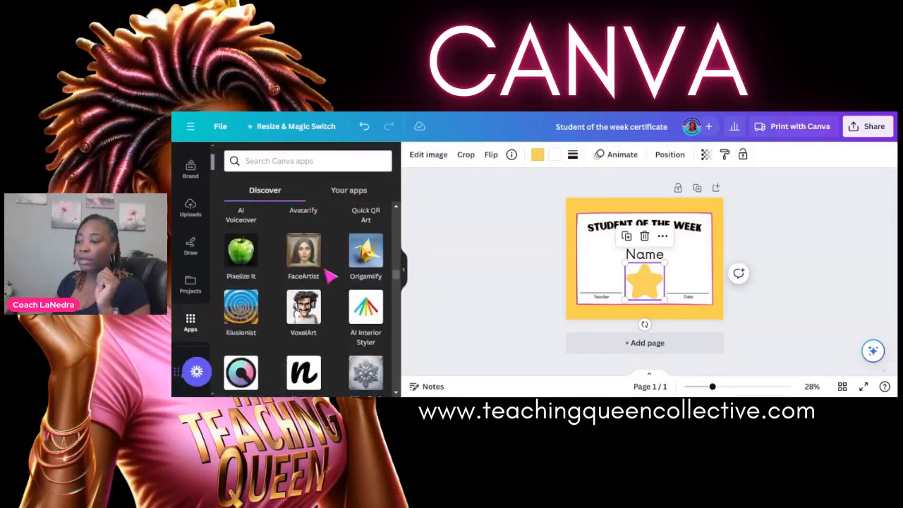
pyautogui.scroll(-5, 330, 278)
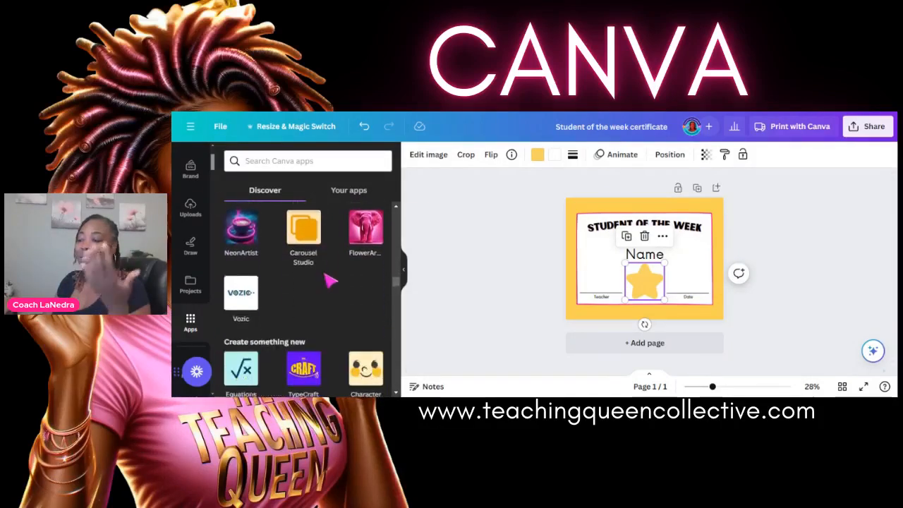
pyautogui.scroll(-6, 330, 285)
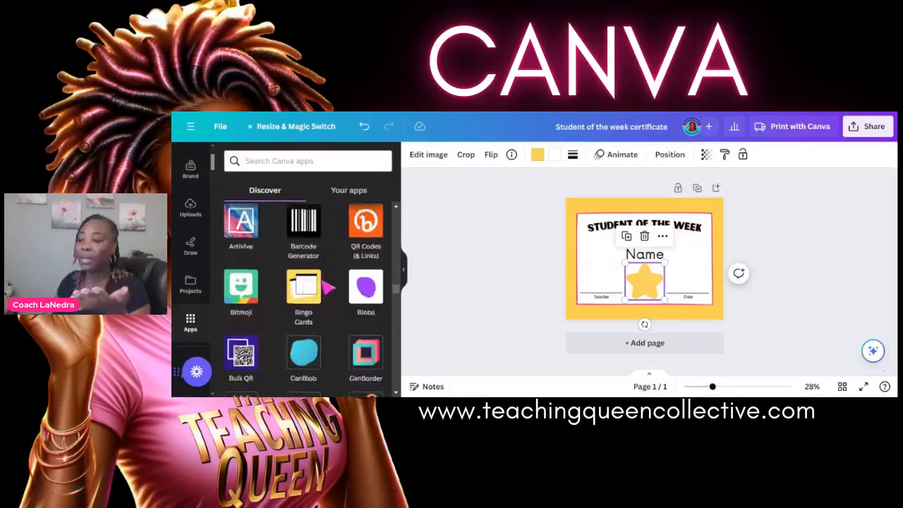
# Open the Bulk create app and upload the class list file as its data
pyautogui.moveTo(399, 300); pyautogui.dragTo(403, 235)
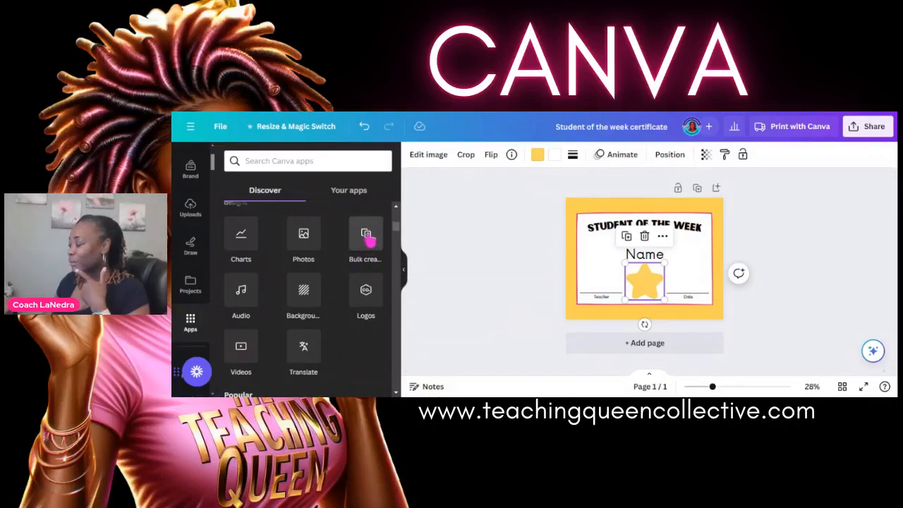
pyautogui.click(368, 238)
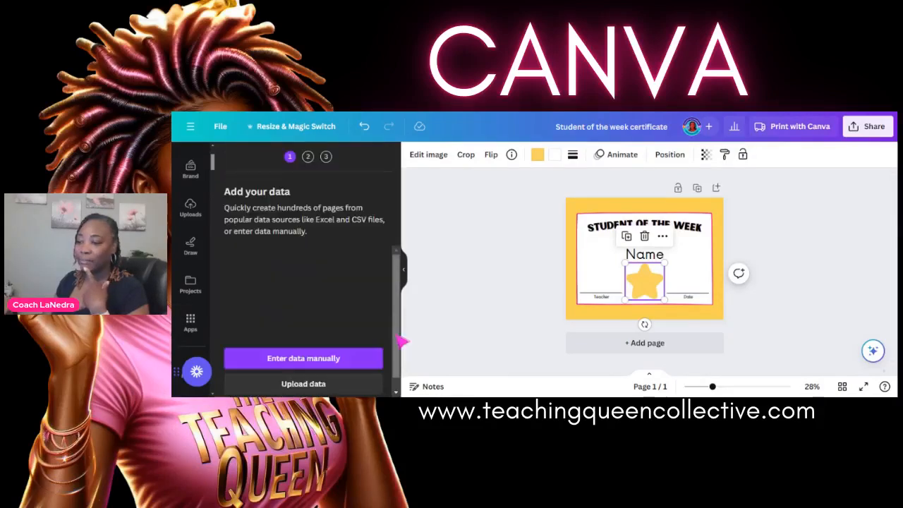
pyautogui.click(784, 308)
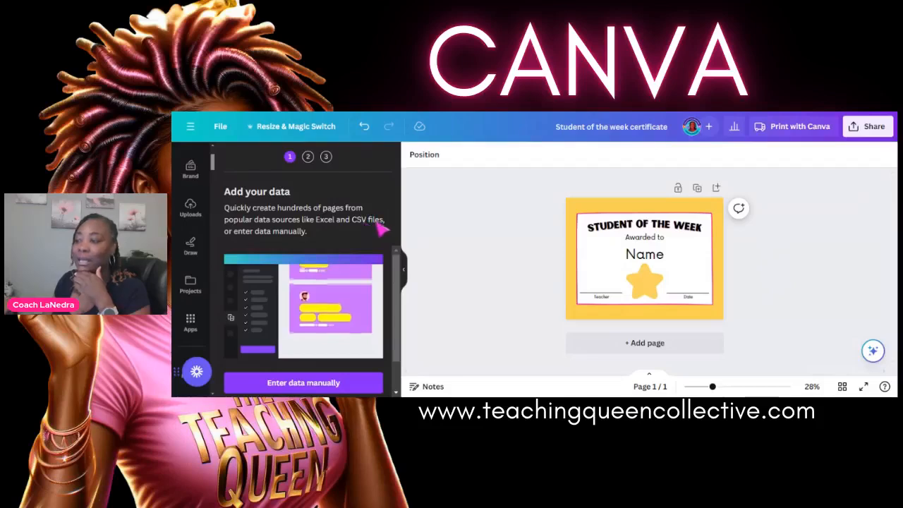
pyautogui.scroll(-1, 297, 338)
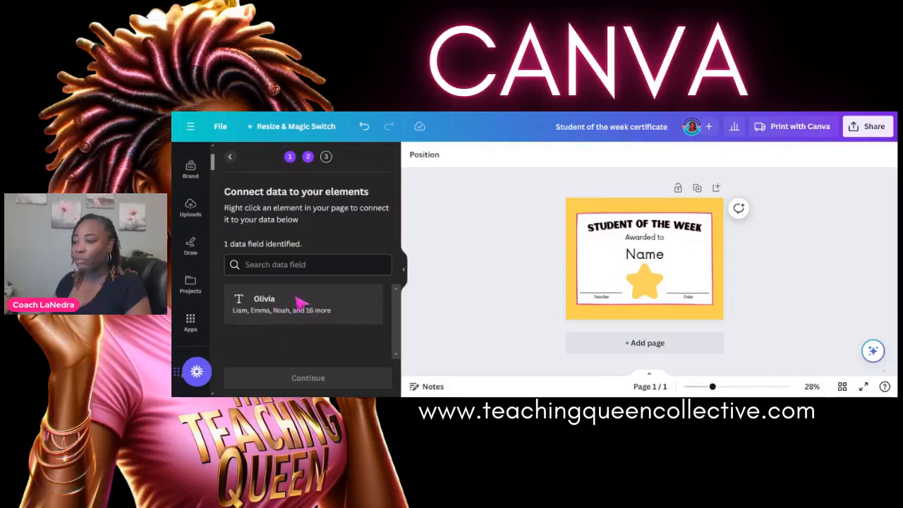
pyautogui.click(654, 258)
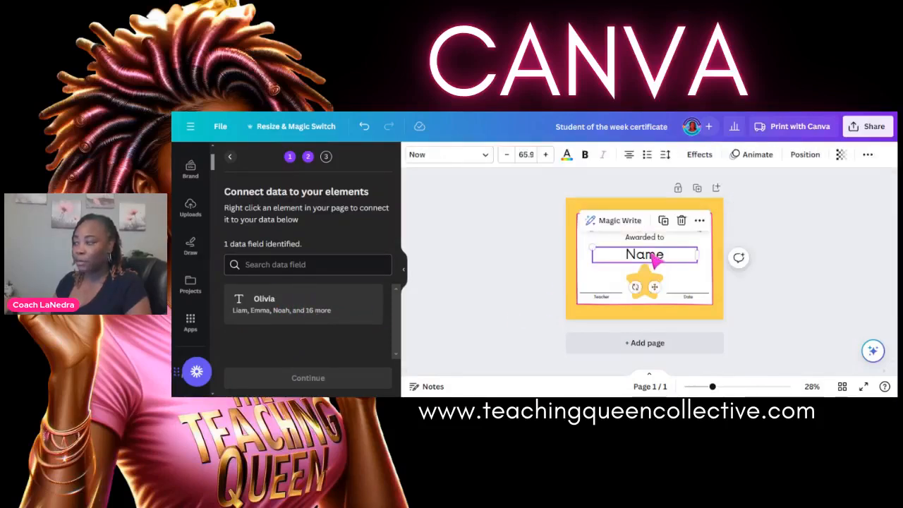
pyautogui.click(503, 281)
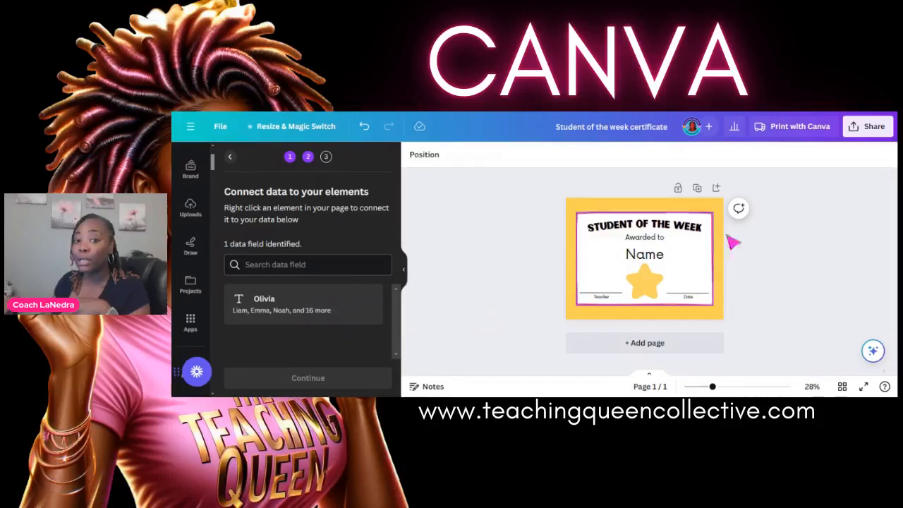
pyautogui.click(678, 229)
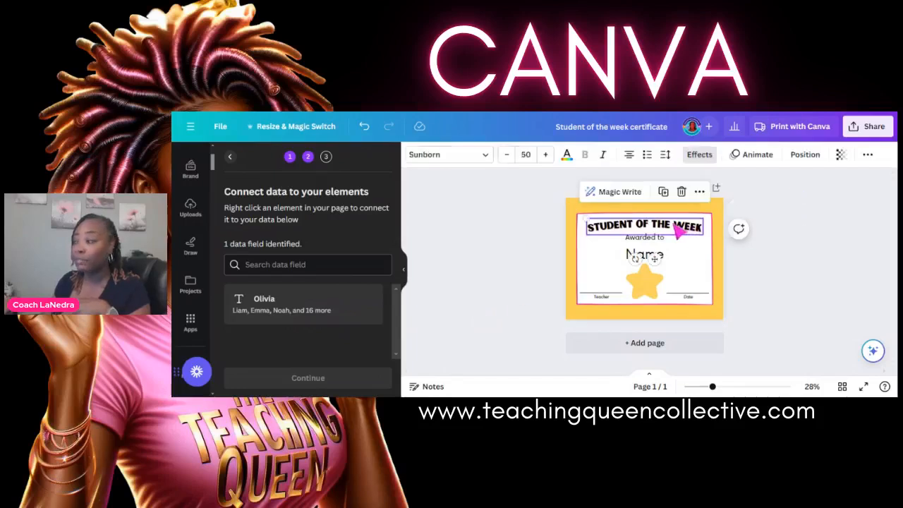
pyautogui.click(652, 257)
pyautogui.click(608, 296)
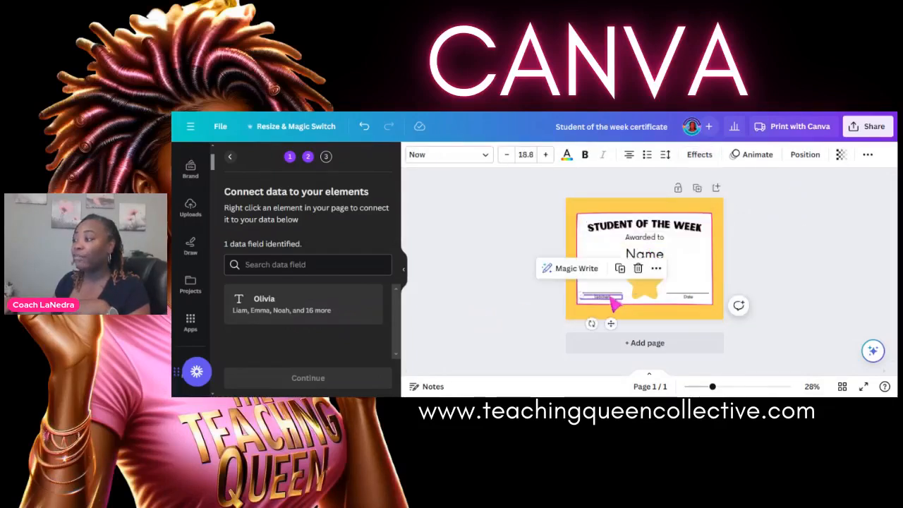
pyautogui.click(691, 298)
pyautogui.click(656, 260)
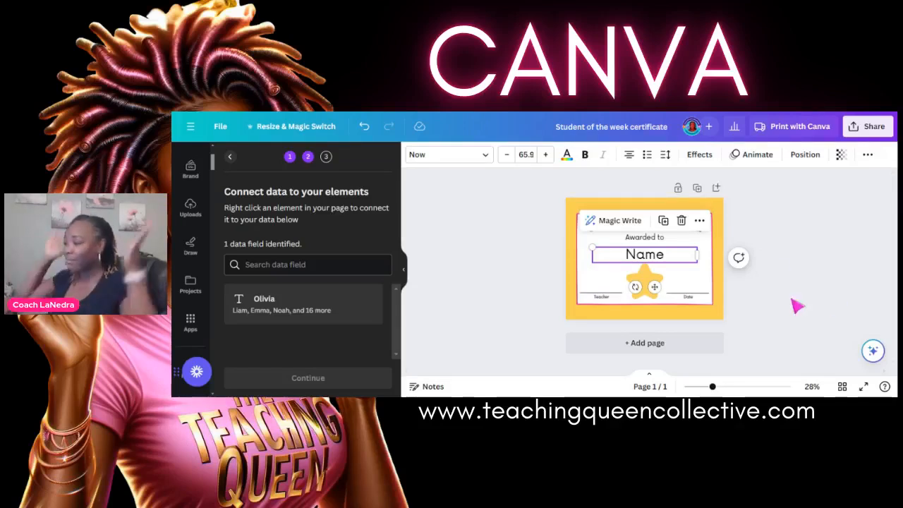
pyautogui.click(664, 257)
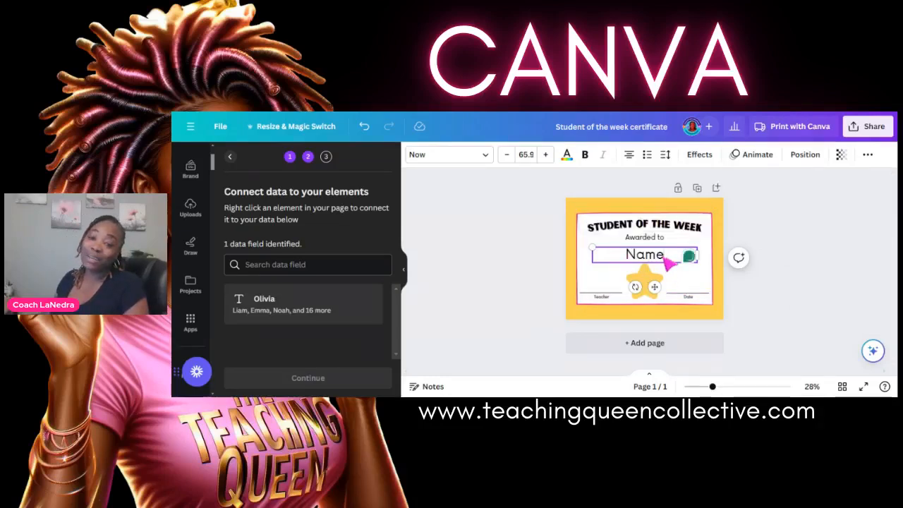
pyautogui.click(729, 286)
pyautogui.click(688, 266)
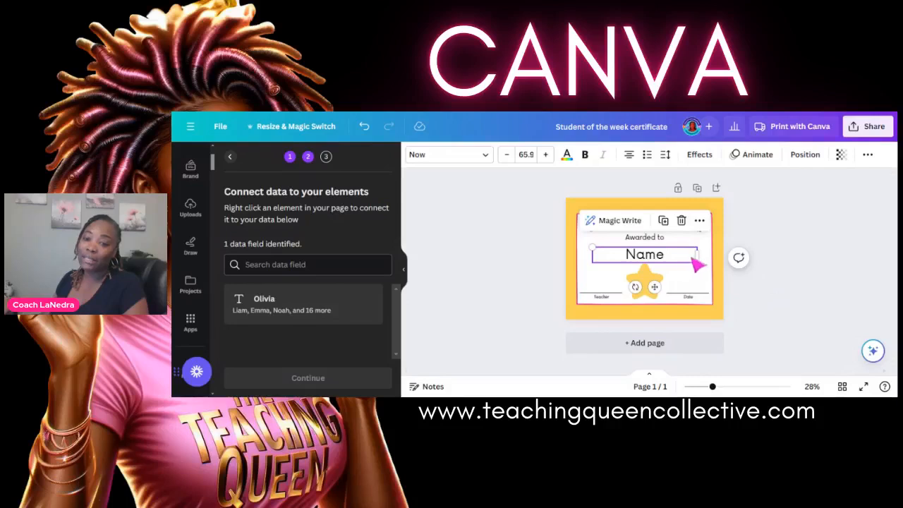
# Examine the actions available for the "Name" text box, including Connect data, without applying any
pyautogui.rightClick(691, 256)
pyautogui.moveTo(692, 259)
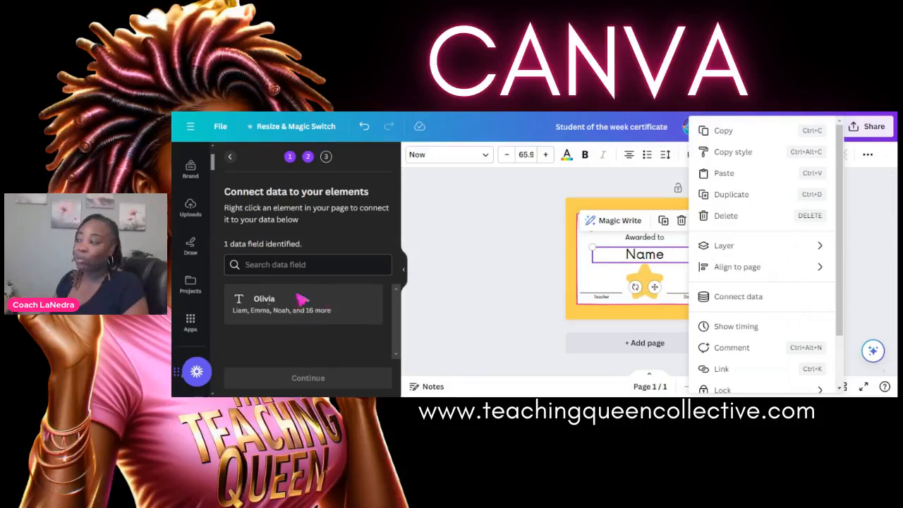
pyautogui.click(535, 273)
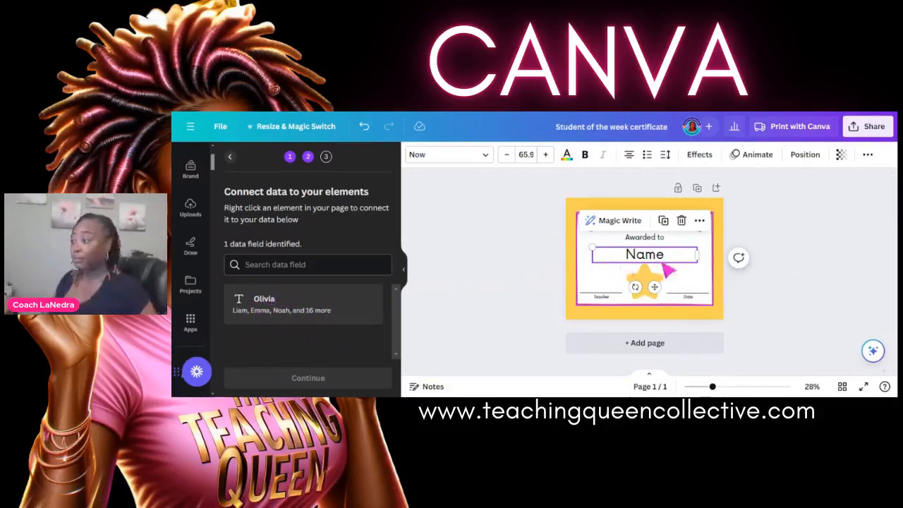
# Connect the certificate's "Name" text box to the student-name data field from the uploaded class list
pyautogui.click(697, 299)
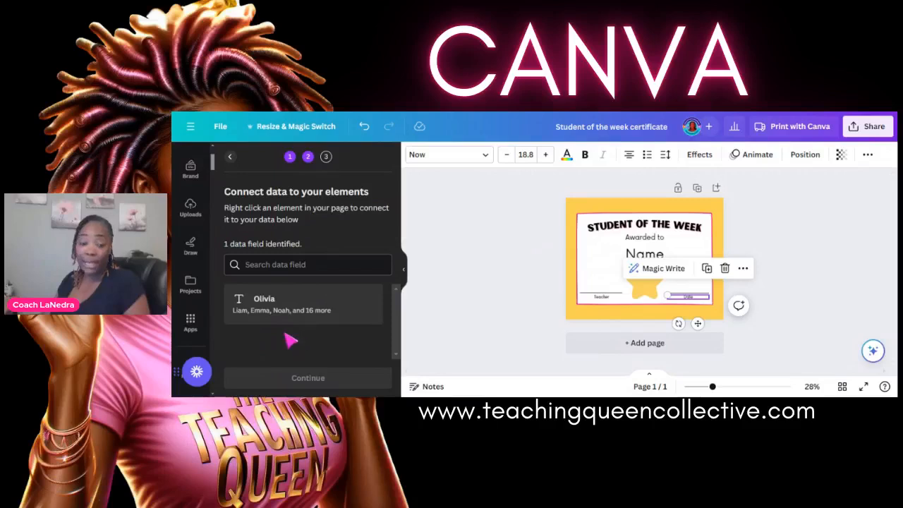
pyautogui.click(608, 301)
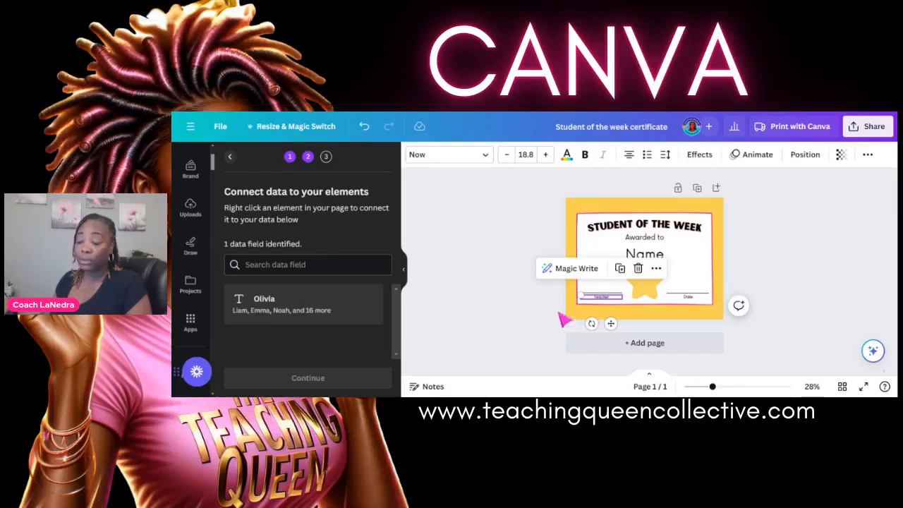
pyautogui.click(654, 257)
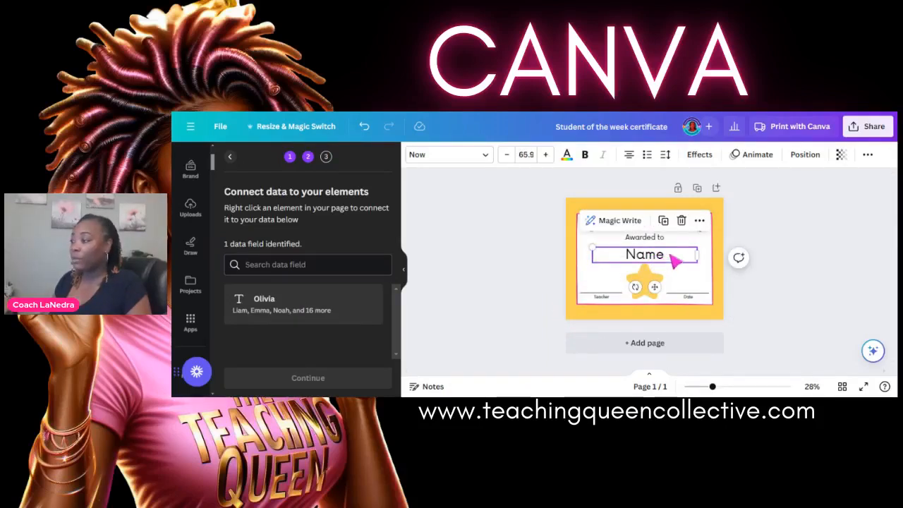
pyautogui.rightClick(674, 260)
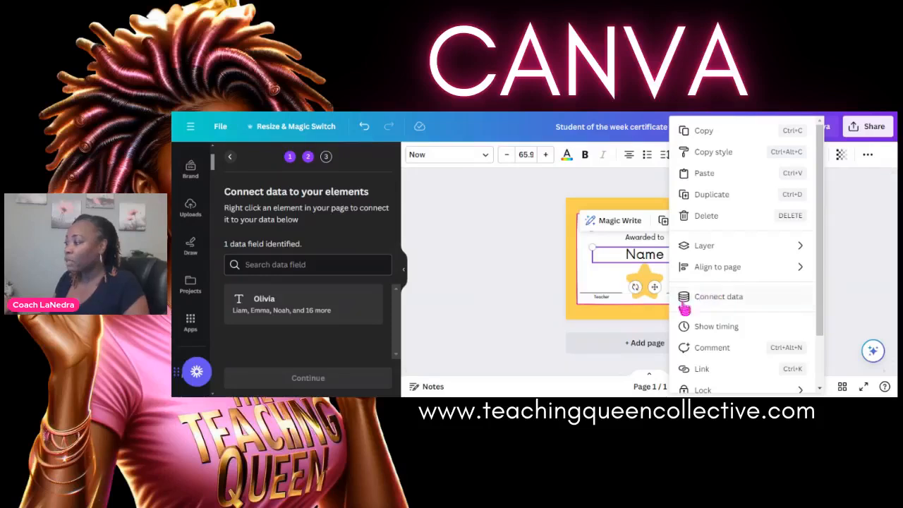
pyautogui.click(716, 297)
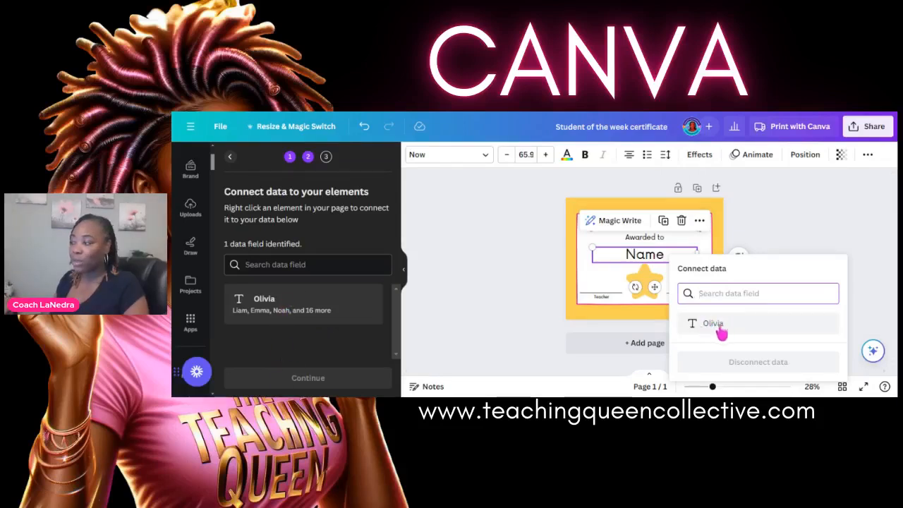
pyautogui.click(712, 325)
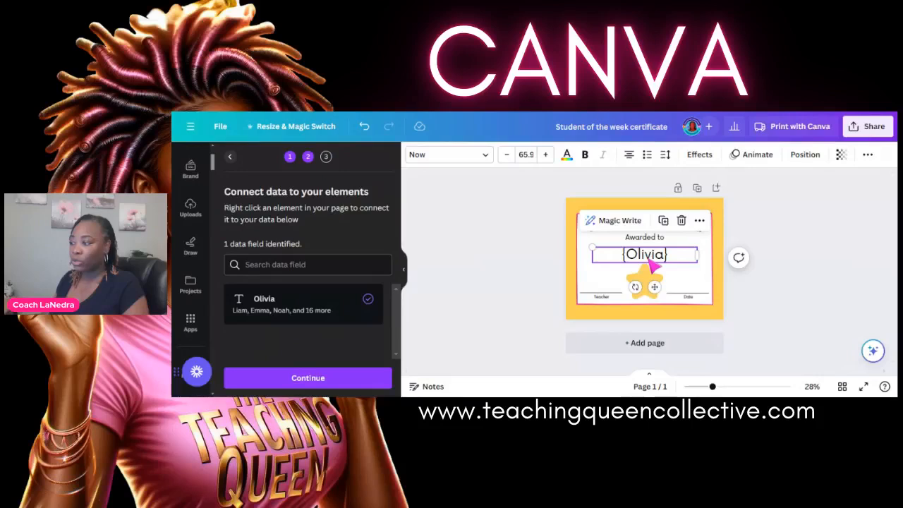
# Continue to applying the data, keep all 19 students selected, and generate the 19 certificate designs
pyautogui.click(327, 378)
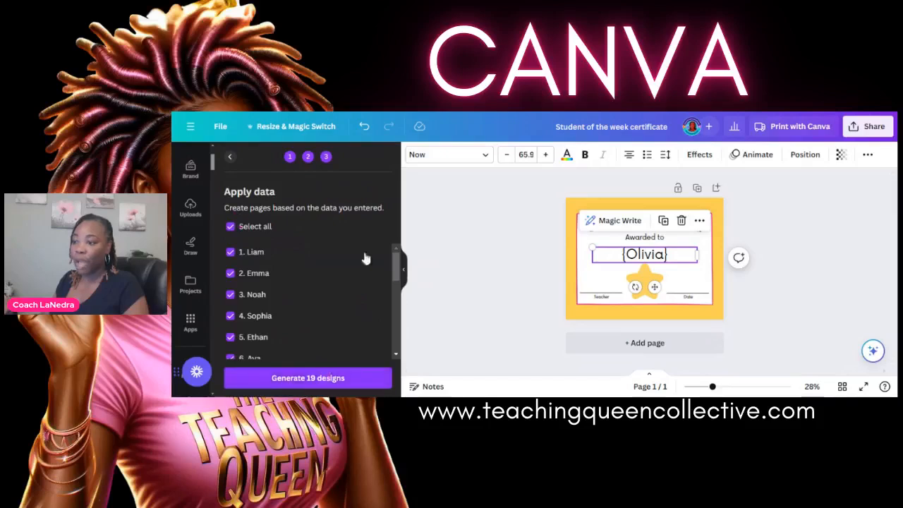
pyautogui.moveTo(396, 267); pyautogui.dragTo(377, 343)
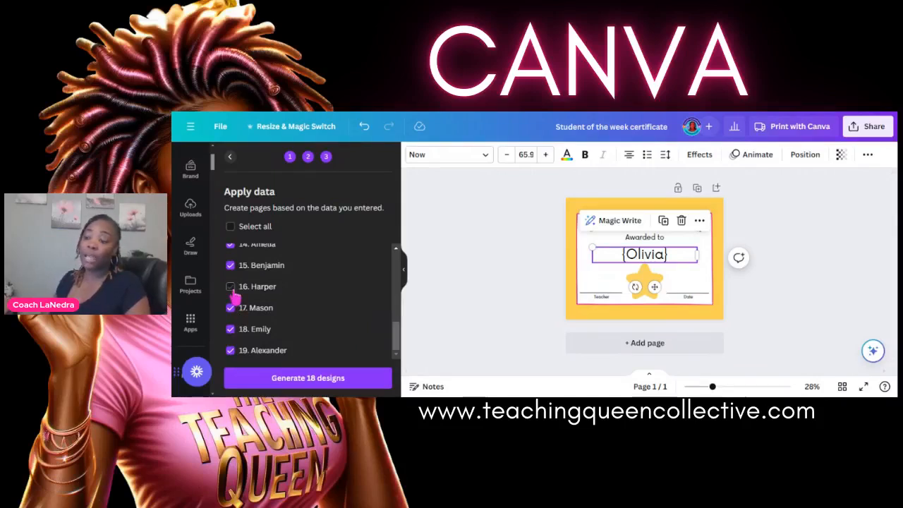
pyautogui.moveTo(397, 333); pyautogui.dragTo(401, 240)
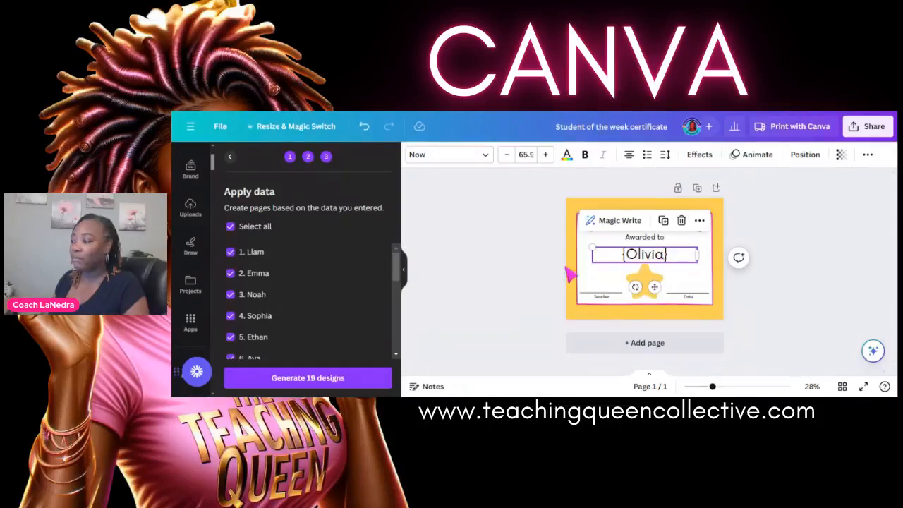
pyautogui.moveTo(397, 269); pyautogui.dragTo(395, 363)
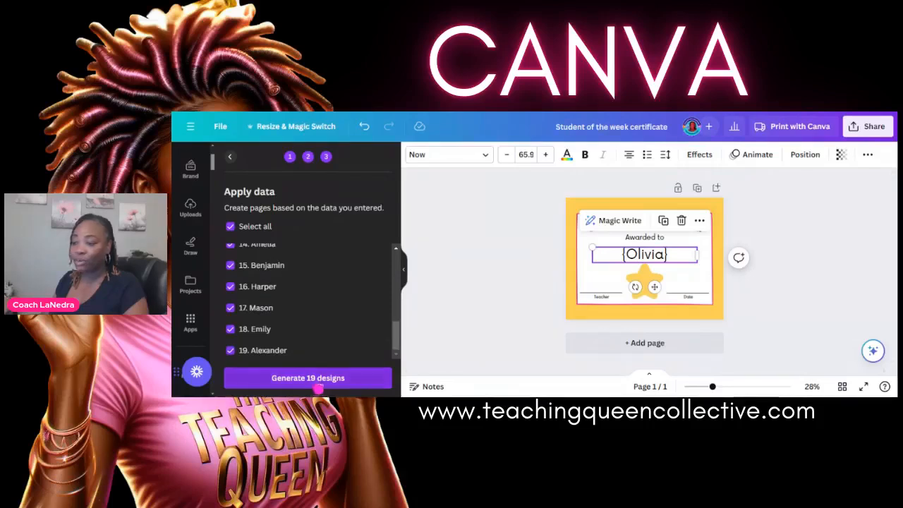
pyautogui.scroll(5, 286, 315)
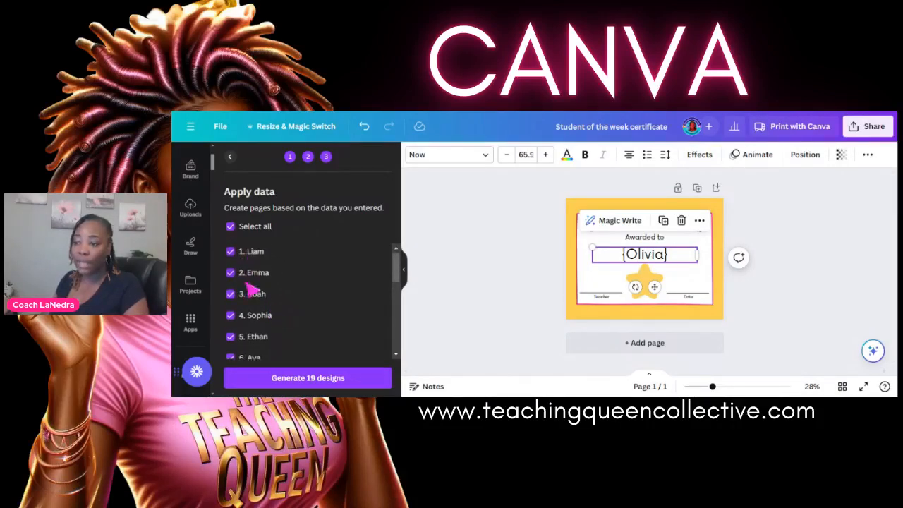
pyautogui.scroll(-4, 249, 285)
pyautogui.scroll(-3, 249, 289)
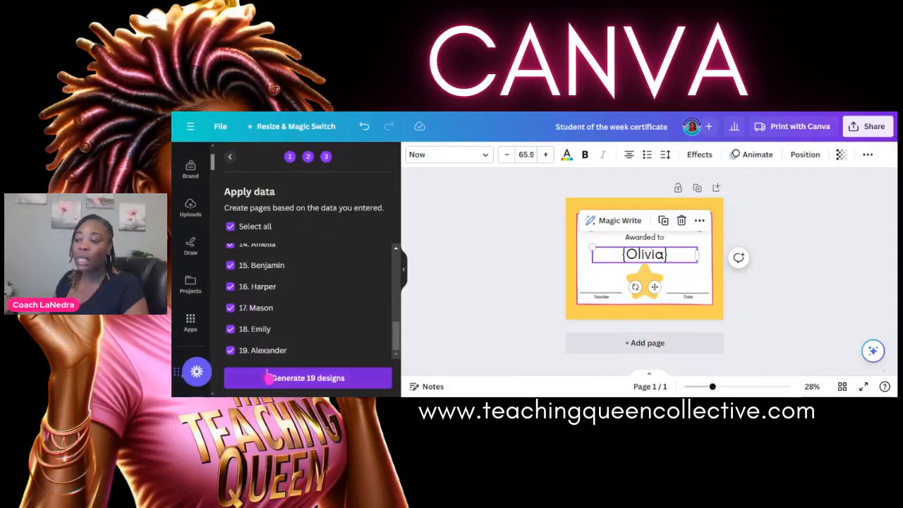
pyautogui.click(325, 379)
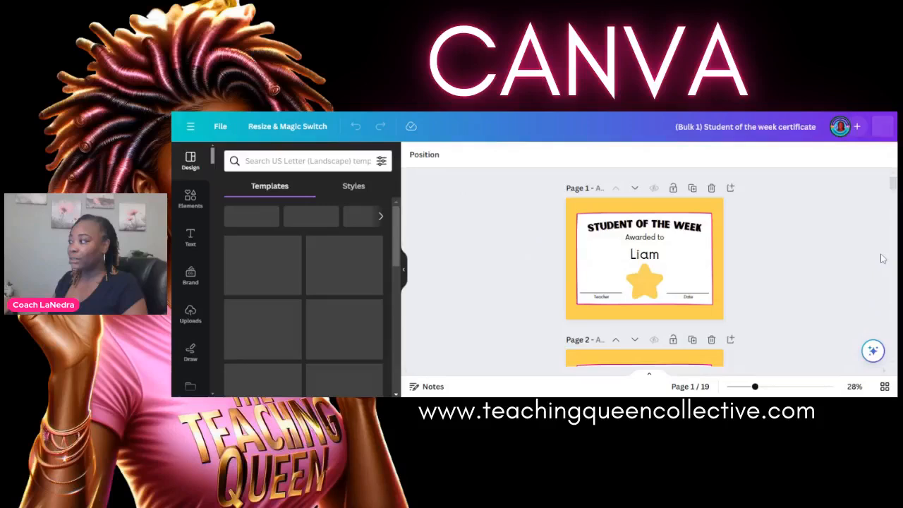
# Look through the generated certificates, first page by page and then in grid view, checking the student name on each
pyautogui.moveTo(892, 187); pyautogui.dragTo(891, 198)
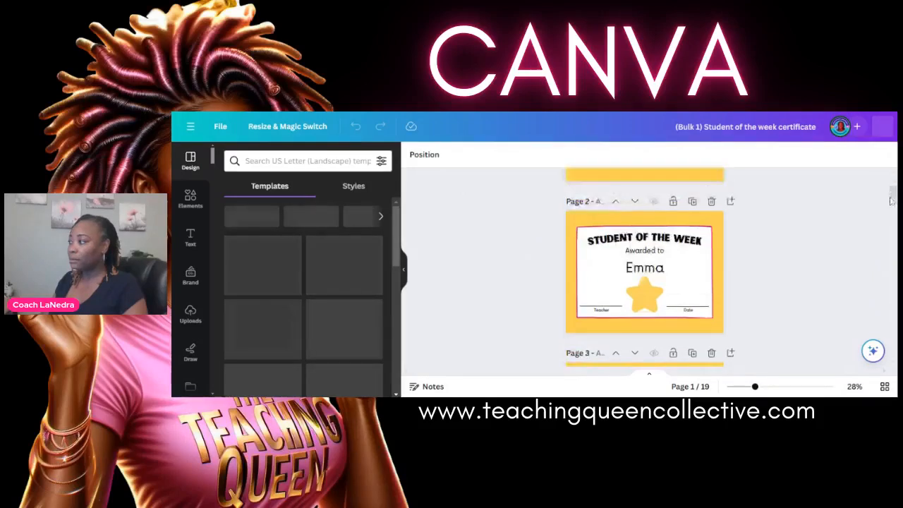
pyautogui.moveTo(890, 201); pyautogui.dragTo(881, 278)
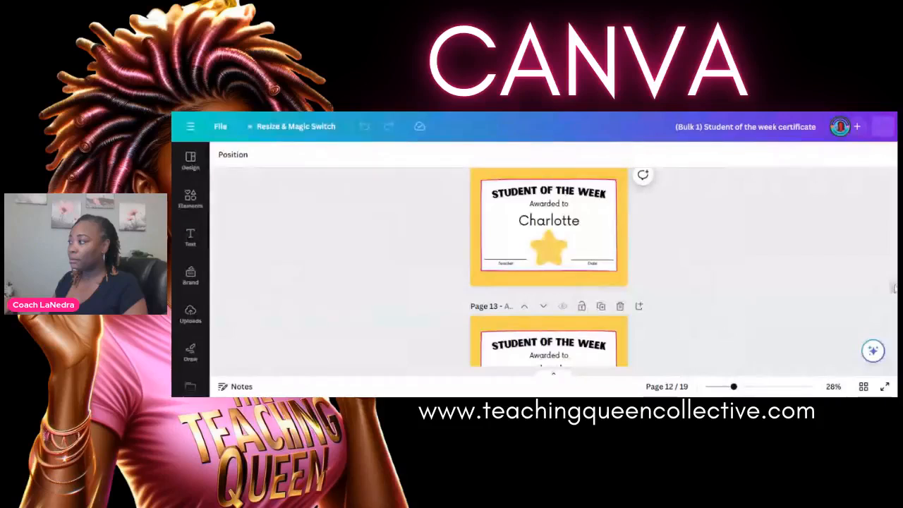
pyautogui.moveTo(894, 288); pyautogui.dragTo(894, 302)
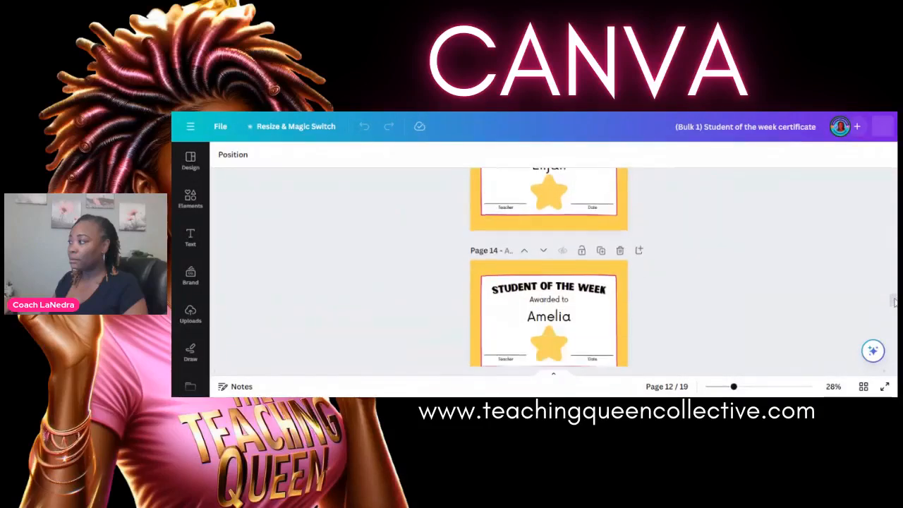
pyautogui.scroll(-2, 895, 305)
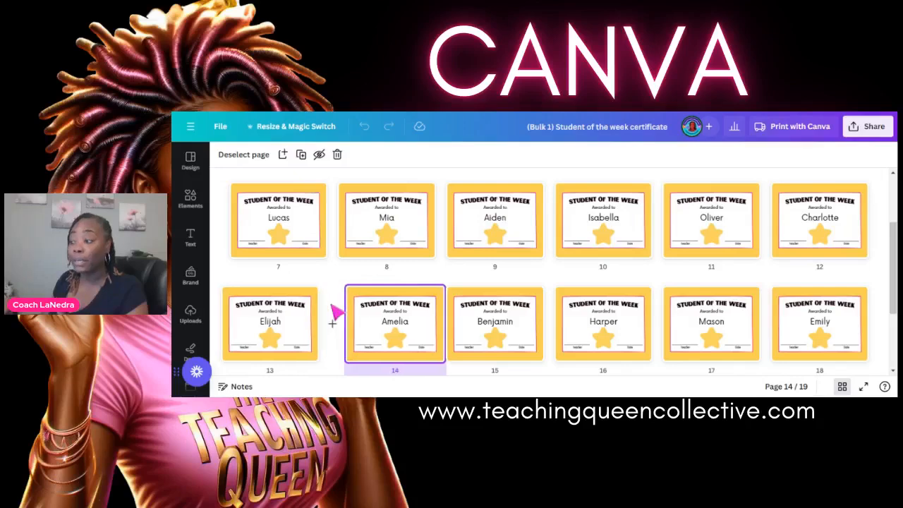
pyautogui.scroll(-3, 805, 264)
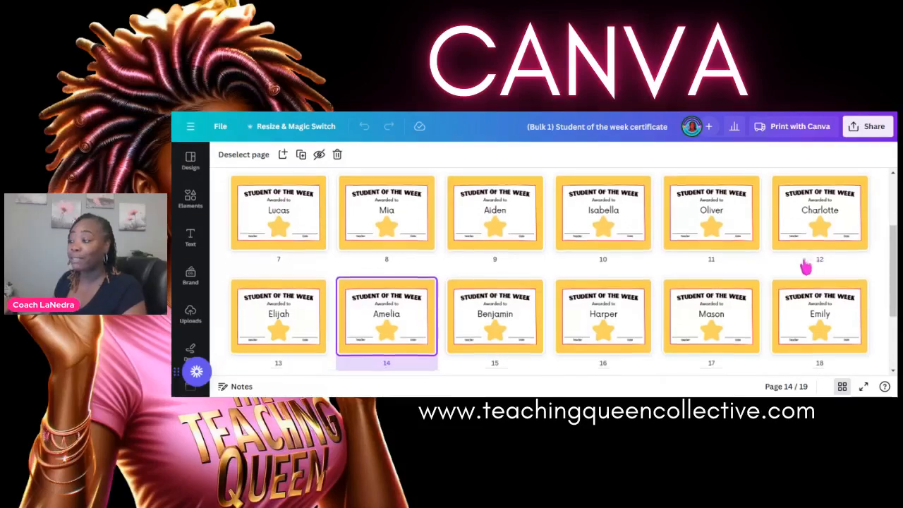
pyautogui.scroll(5, 770, 277)
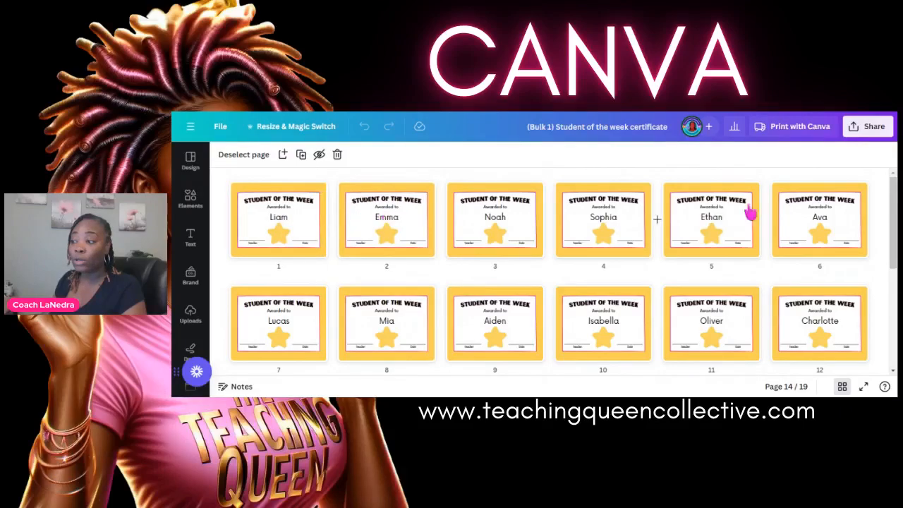
pyautogui.scroll(-5, 710, 307)
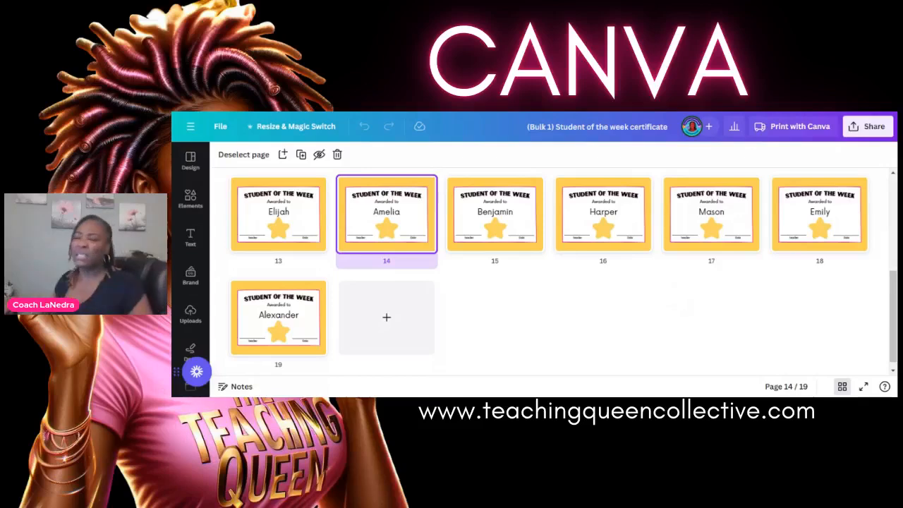
pyautogui.scroll(3, 480, 330)
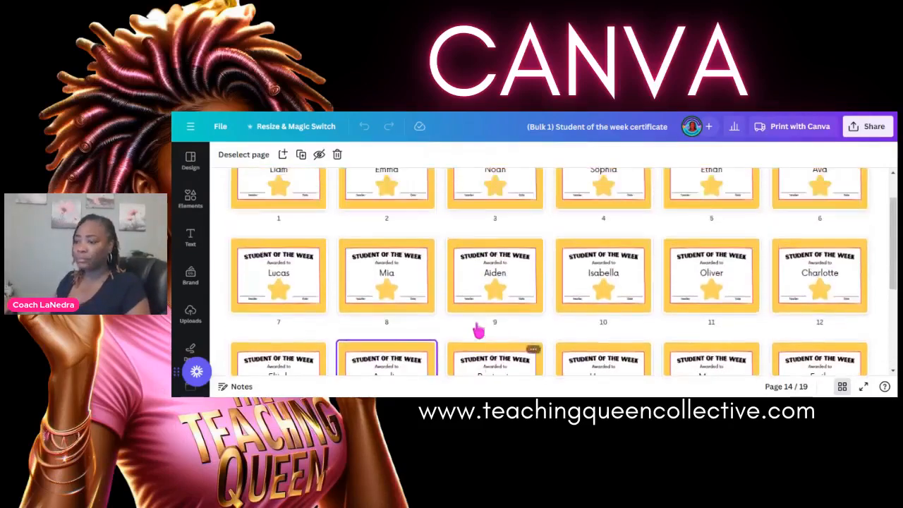
pyautogui.scroll(2, 478, 330)
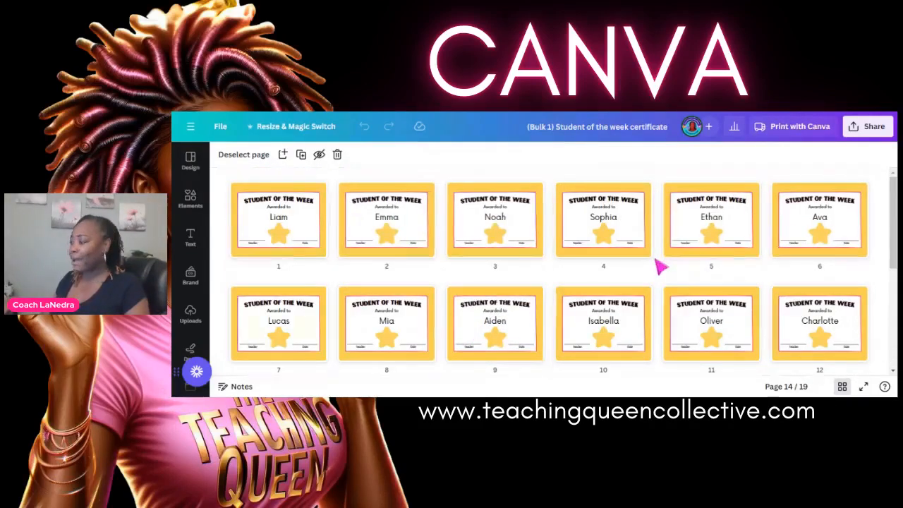
pyautogui.scroll(-5, 614, 278)
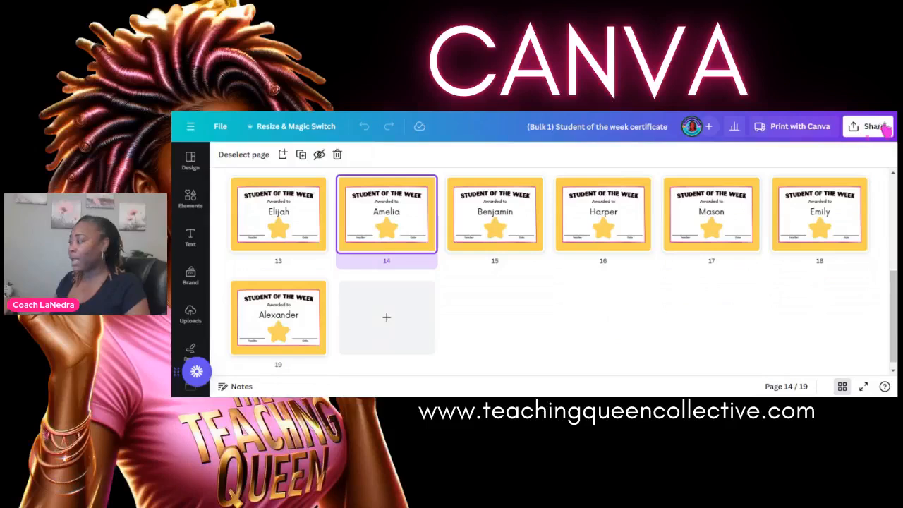
# Open the download settings for the generated certificates and set the file type to PDF Print
pyautogui.click(869, 130)
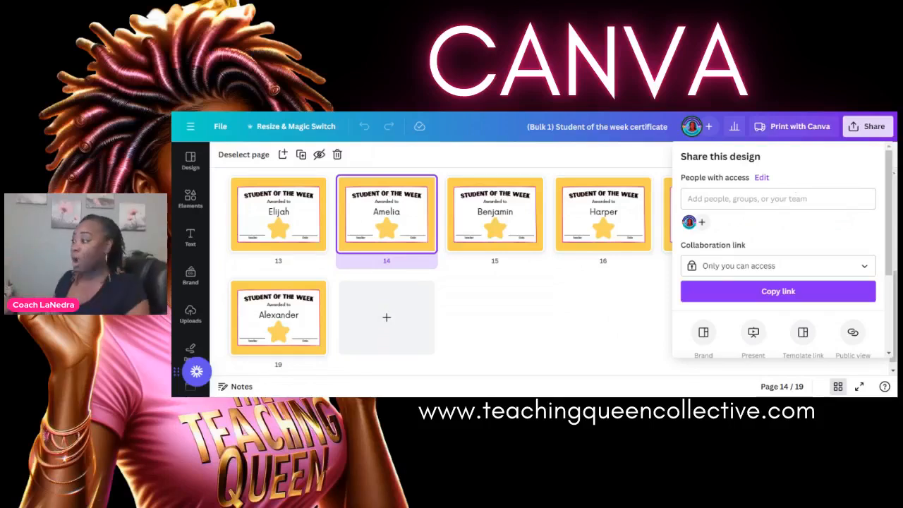
pyautogui.scroll(-3, 769, 212)
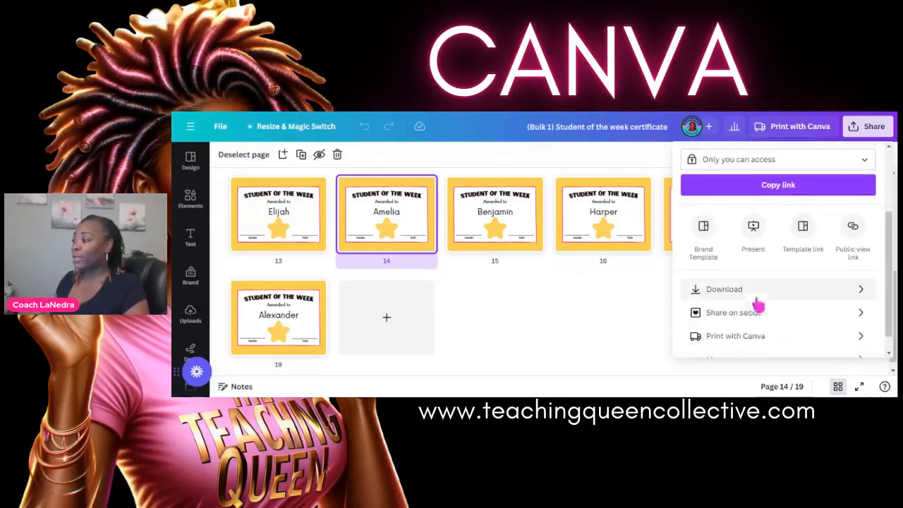
pyautogui.click(758, 292)
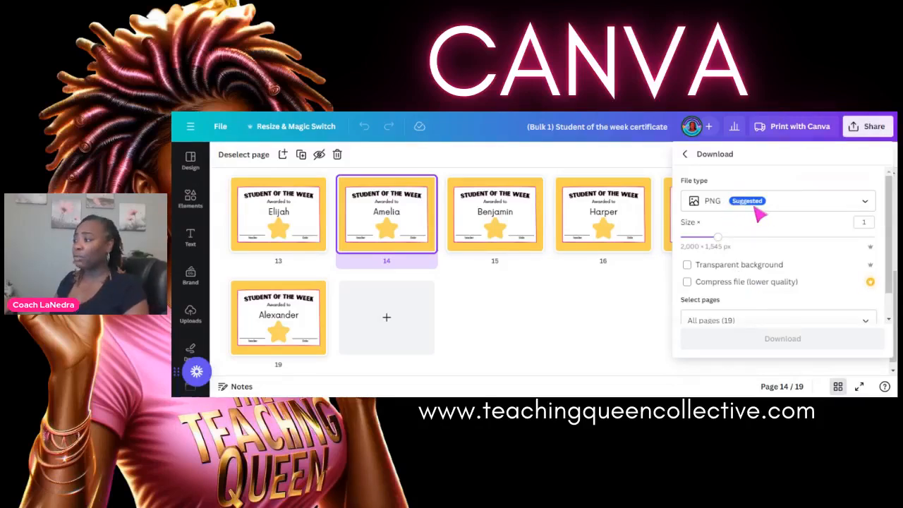
pyautogui.click(821, 206)
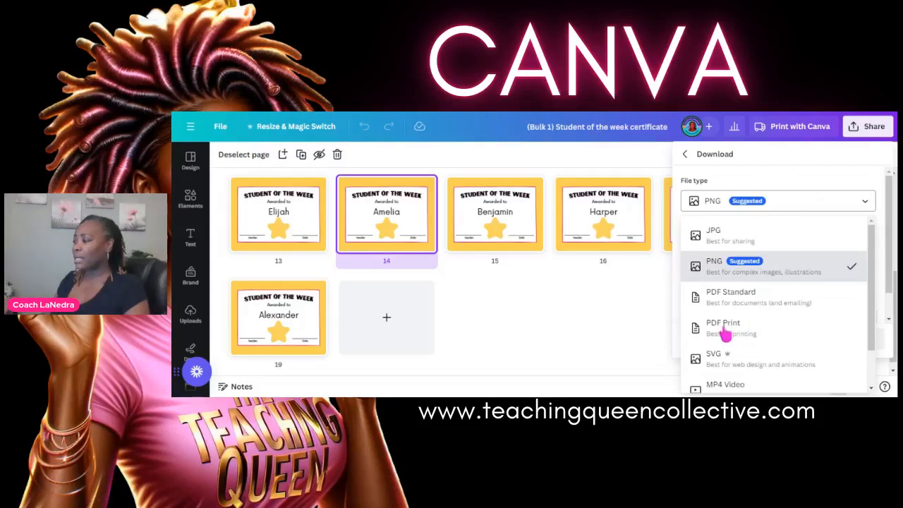
pyautogui.click(725, 329)
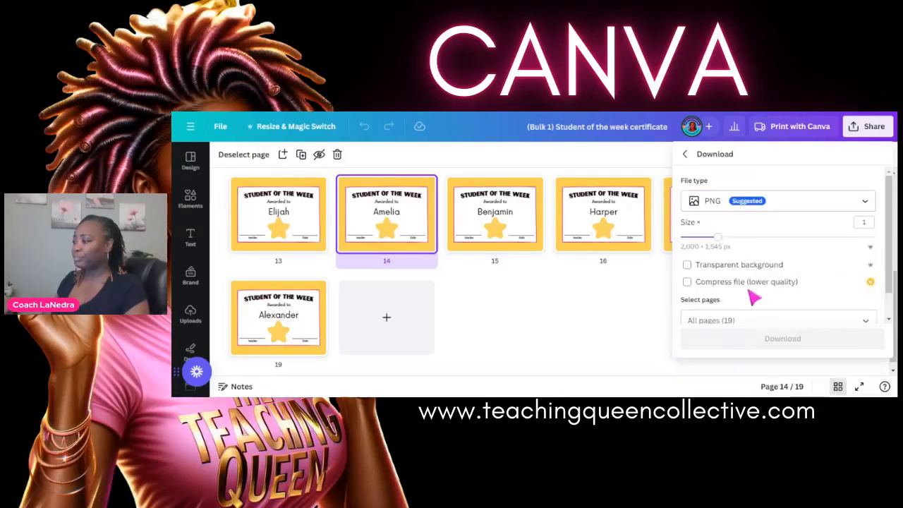
pyautogui.scroll(-1, 863, 323)
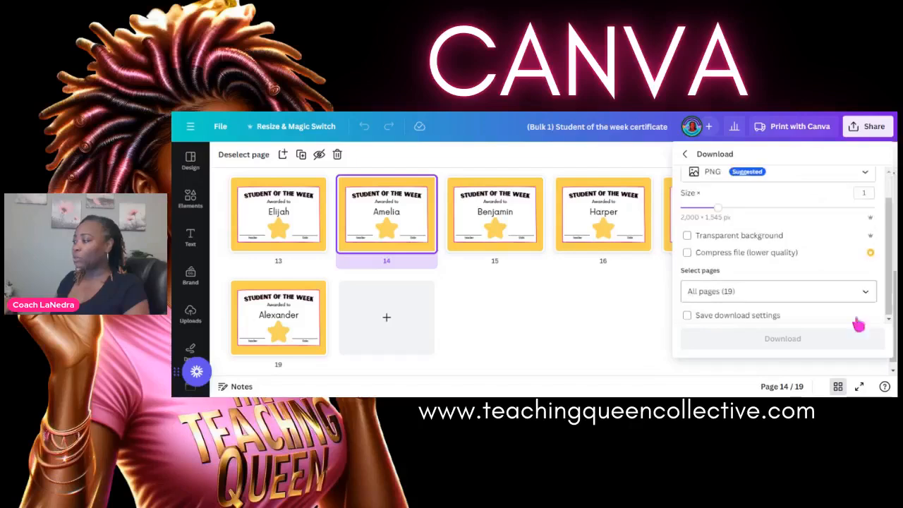
pyautogui.click(851, 291)
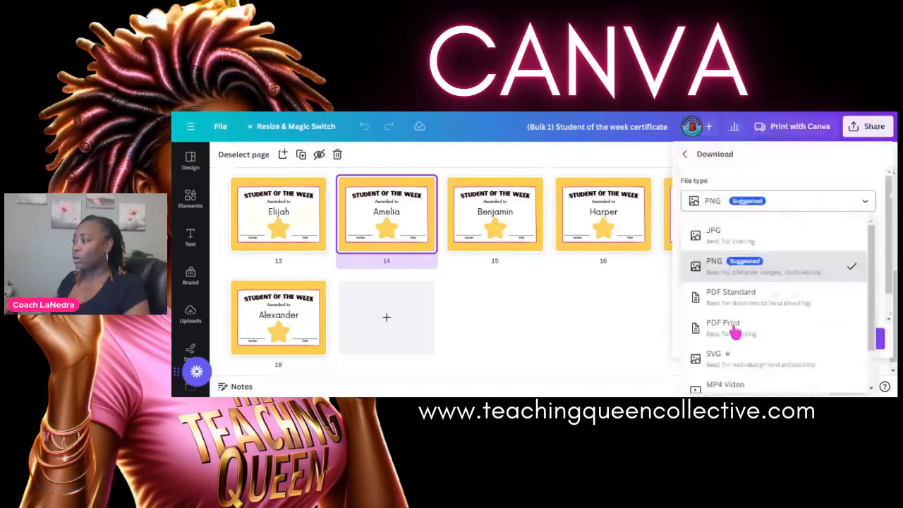
pyautogui.click(736, 328)
# Set the color profile to CMYK (best for professional printing) and download all 19 pages
pyautogui.scroll(-2, 755, 292)
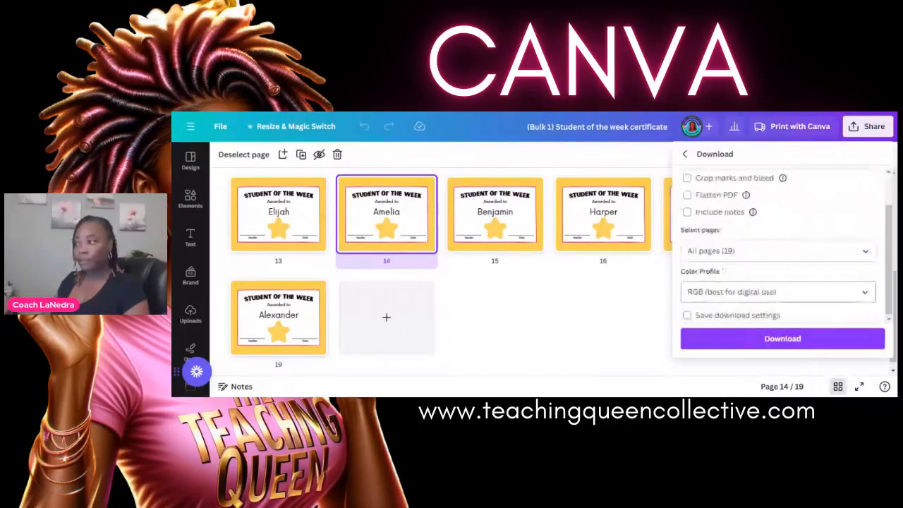
pyautogui.click(804, 295)
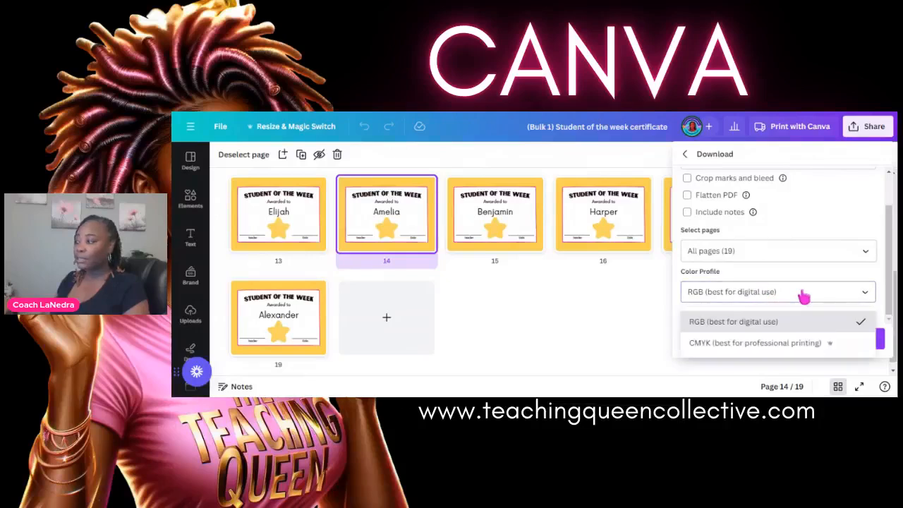
pyautogui.click(759, 346)
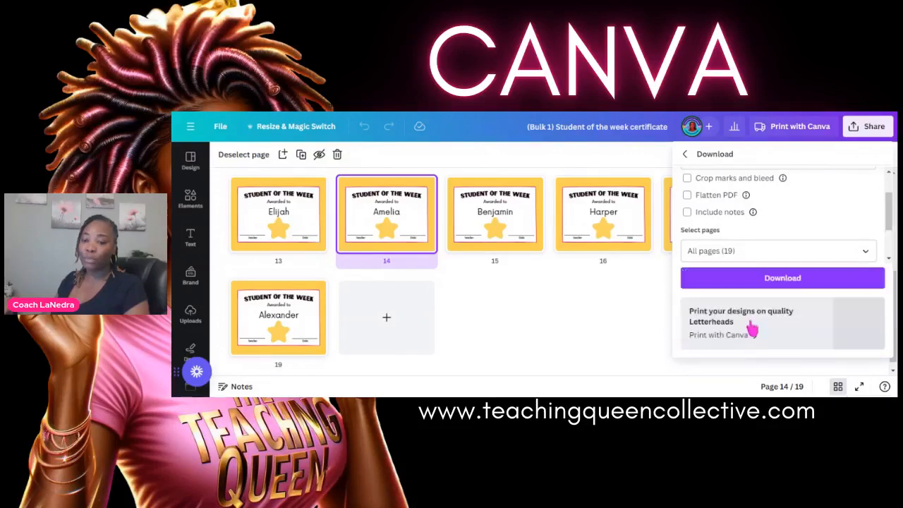
pyautogui.click(781, 281)
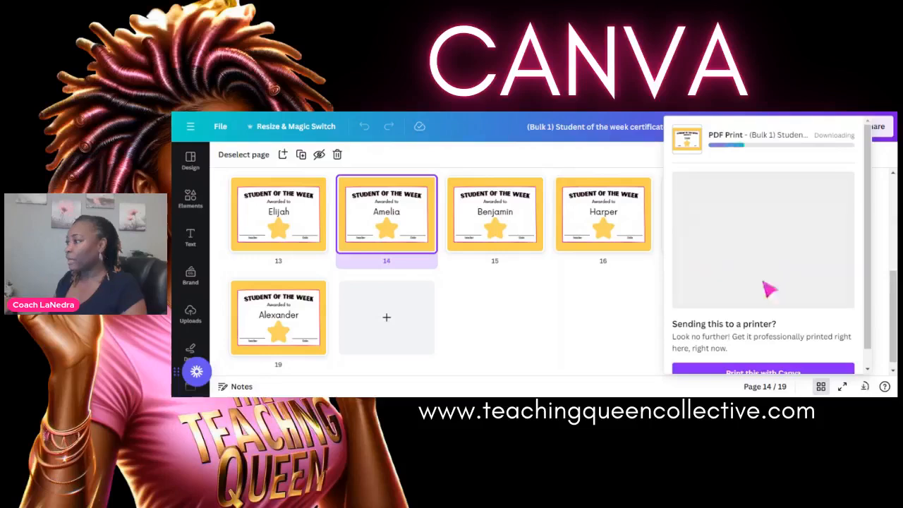
pyautogui.scroll(2, 344, 320)
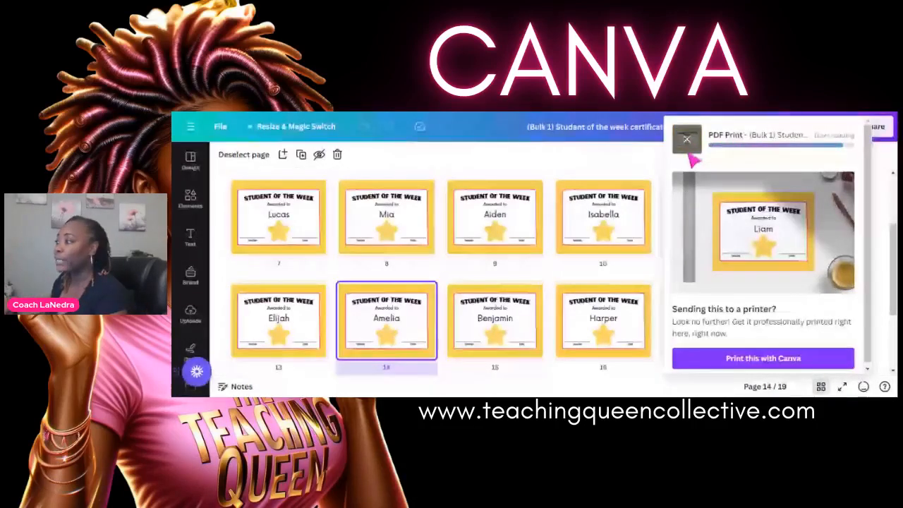
# Close the certificate download and switch to the Class List spreadsheet to review the student names in column A
pyautogui.click(687, 139)
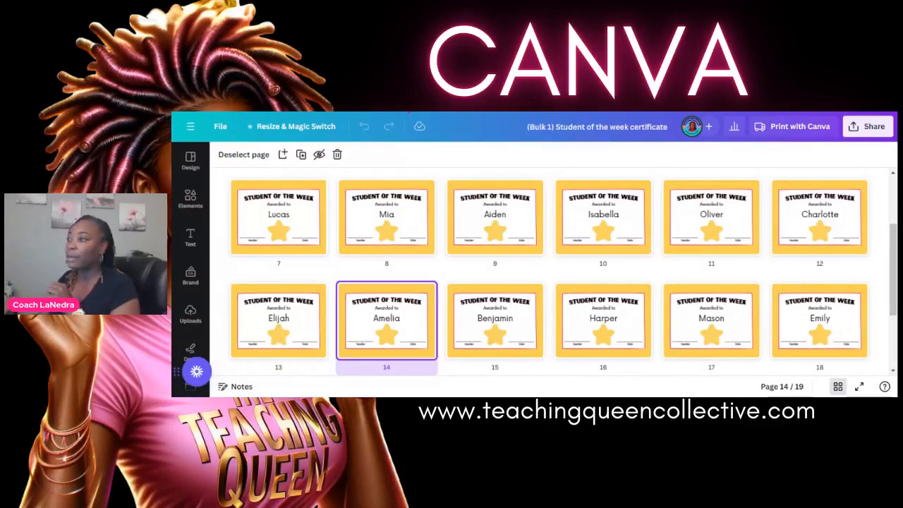
pyautogui.hotkey('ctrl', 'Tab')
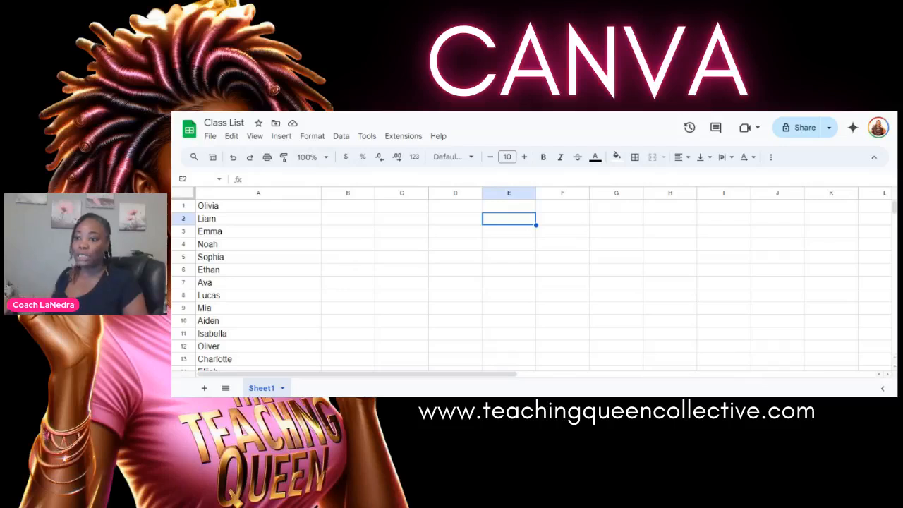
pyautogui.scroll(-3, 286, 276)
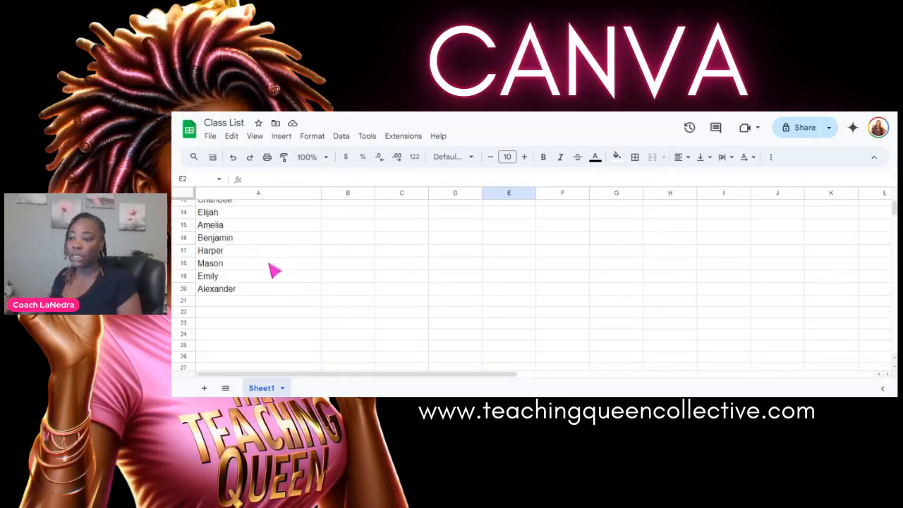
pyautogui.scroll(3, 265, 282)
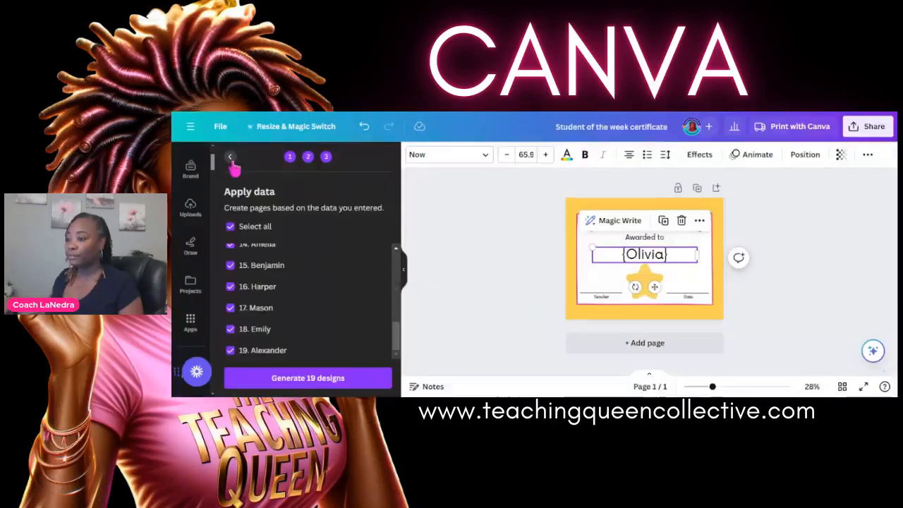
# Return to the Student of the week certificate design and restore its autosaved version with the Name placeholder from the version history
pyautogui.click(230, 156)
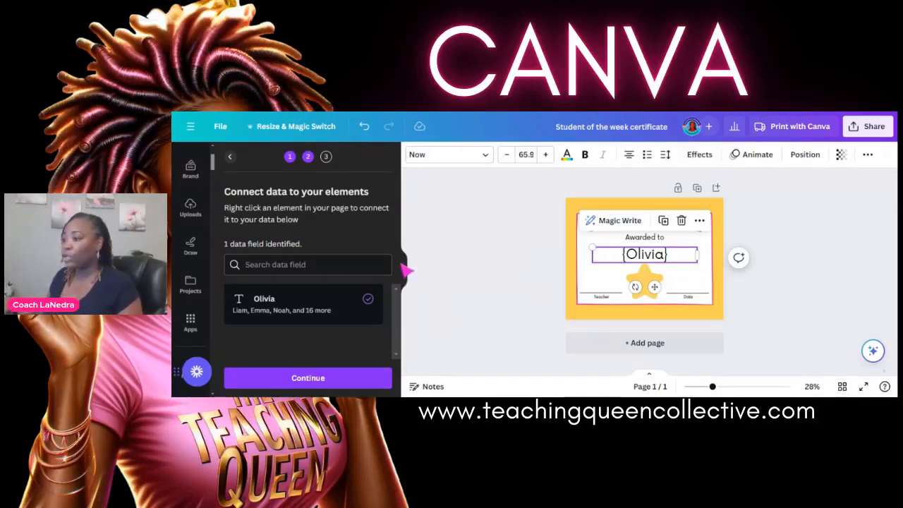
pyautogui.click(544, 262)
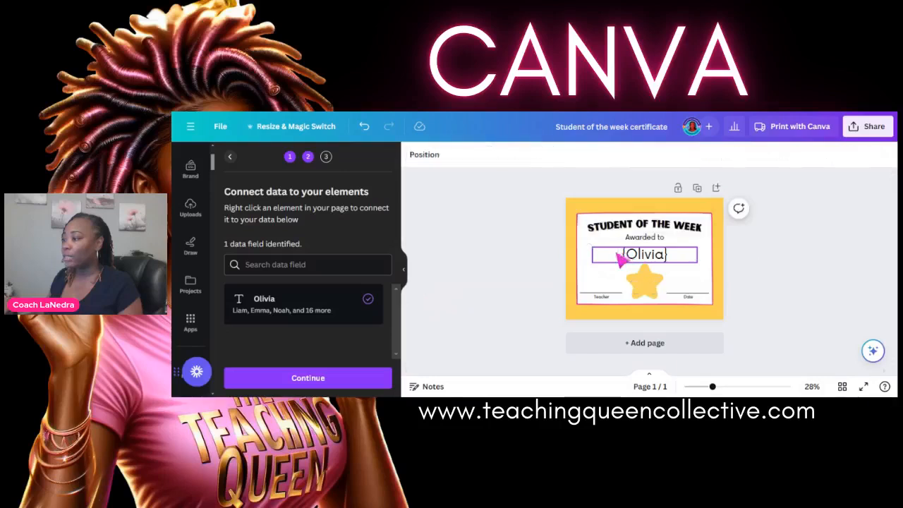
pyautogui.click(230, 128)
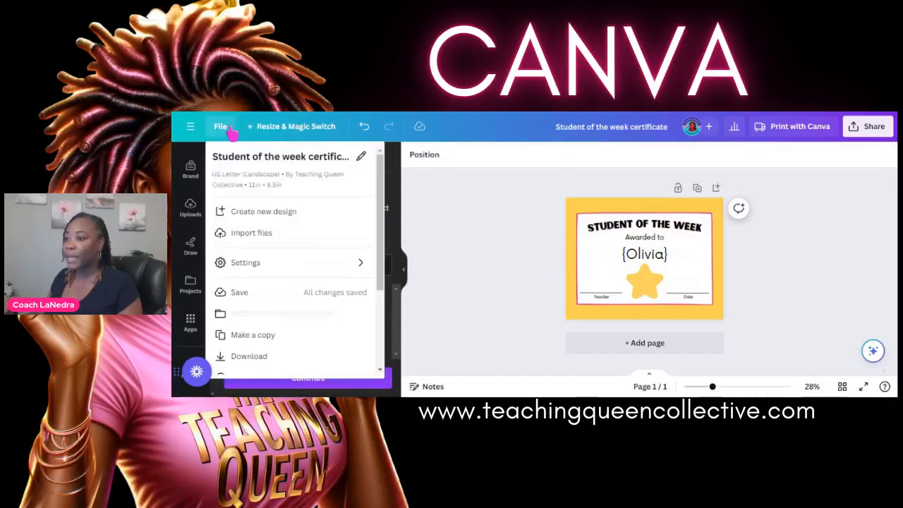
pyautogui.scroll(-1, 304, 333)
pyautogui.scroll(-1, 304, 338)
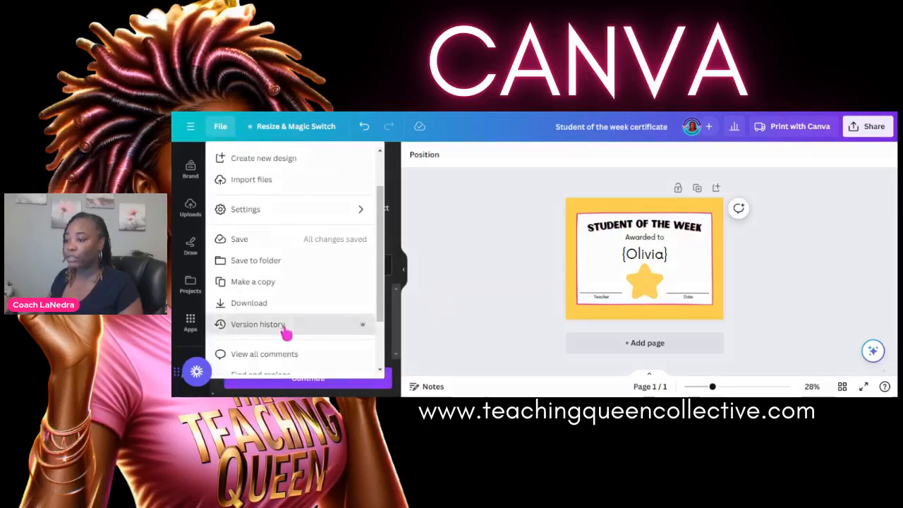
pyautogui.click(288, 327)
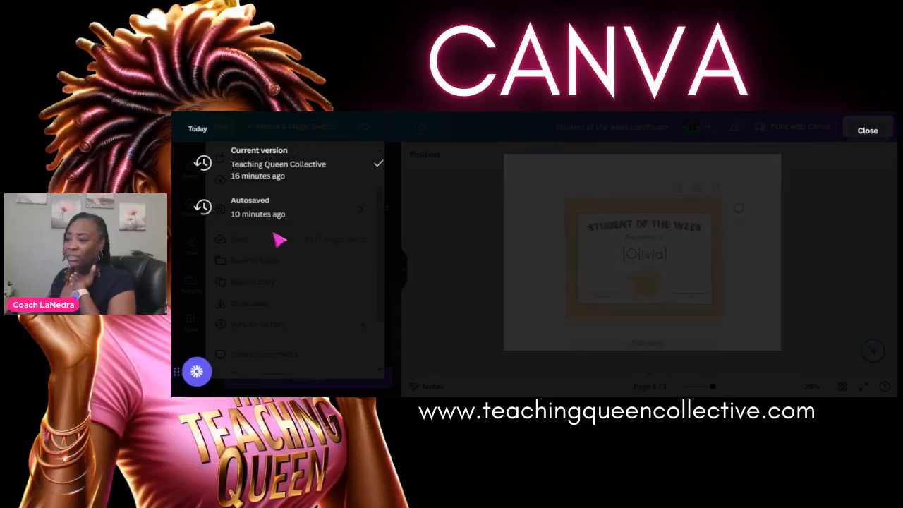
pyautogui.click(279, 221)
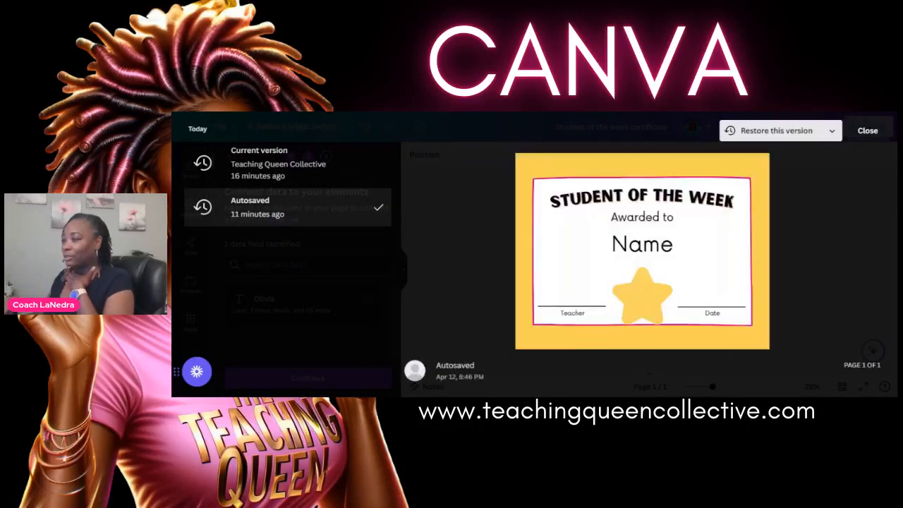
pyautogui.click(782, 132)
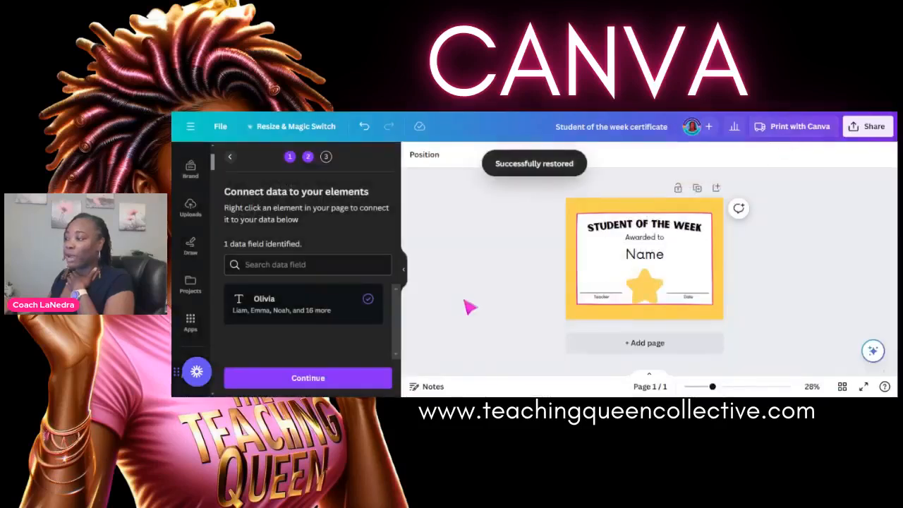
# Delete the Name placeholder text box from the restored certificate
pyautogui.click(405, 270)
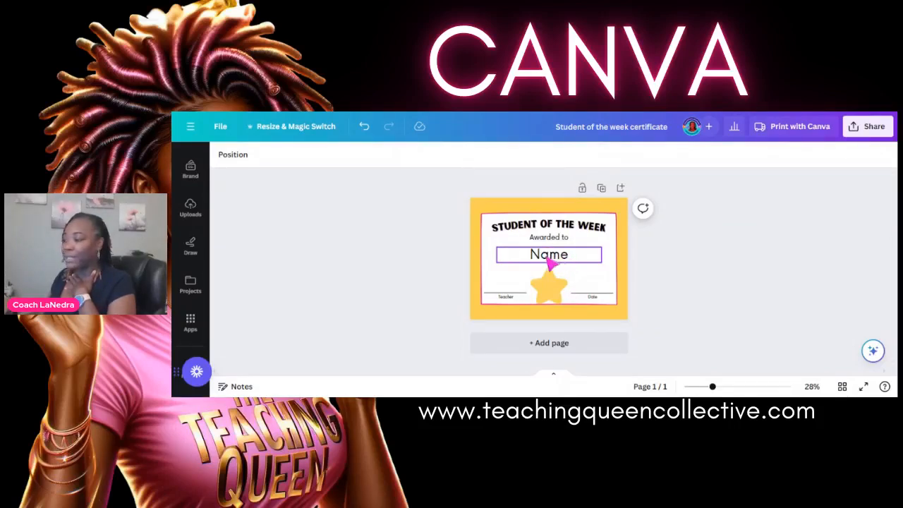
pyautogui.click(549, 263)
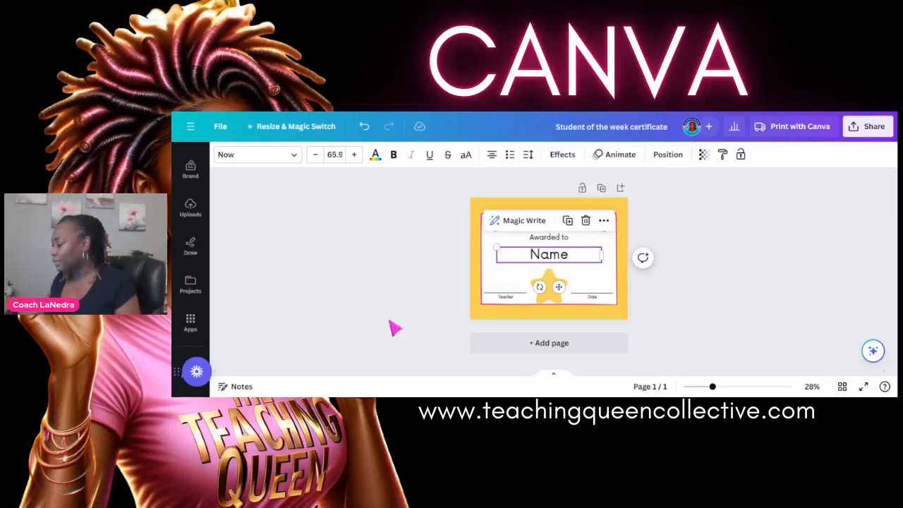
pyautogui.click(492, 270)
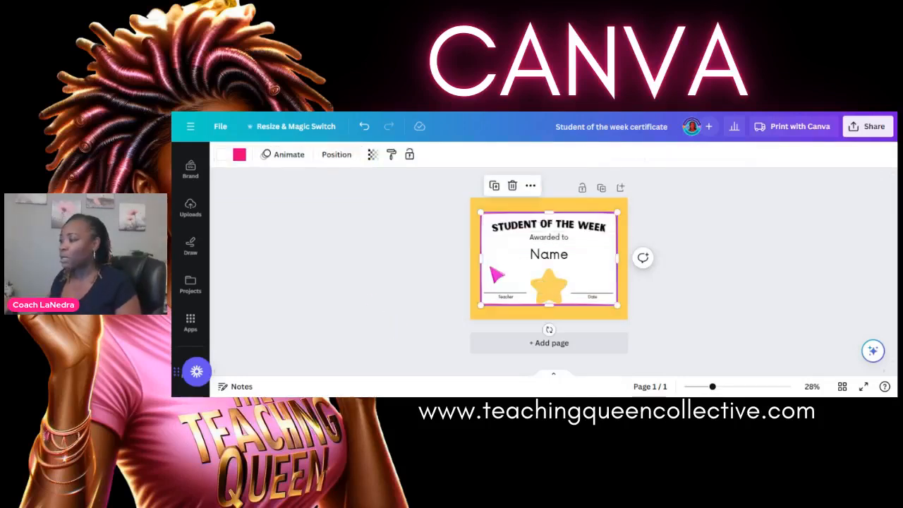
pyautogui.click(557, 263)
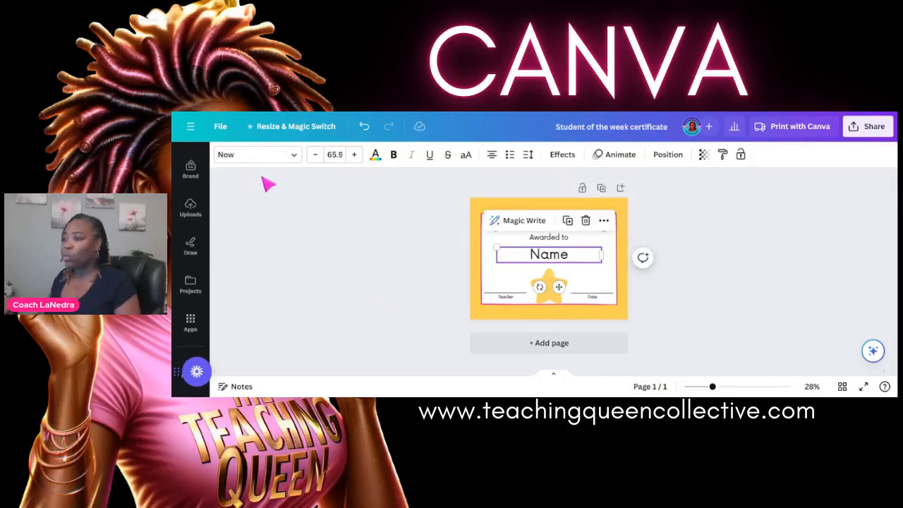
pyautogui.moveTo(541, 254)
pyautogui.mouseDown()
pyautogui.moveTo(556, 282)
pyautogui.moveTo(541, 255)
pyautogui.mouseUp()
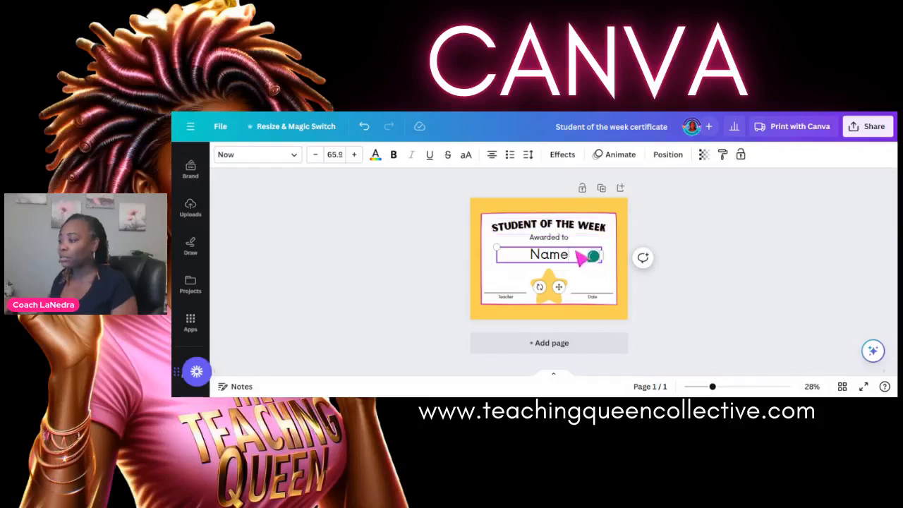
pyautogui.click(580, 256)
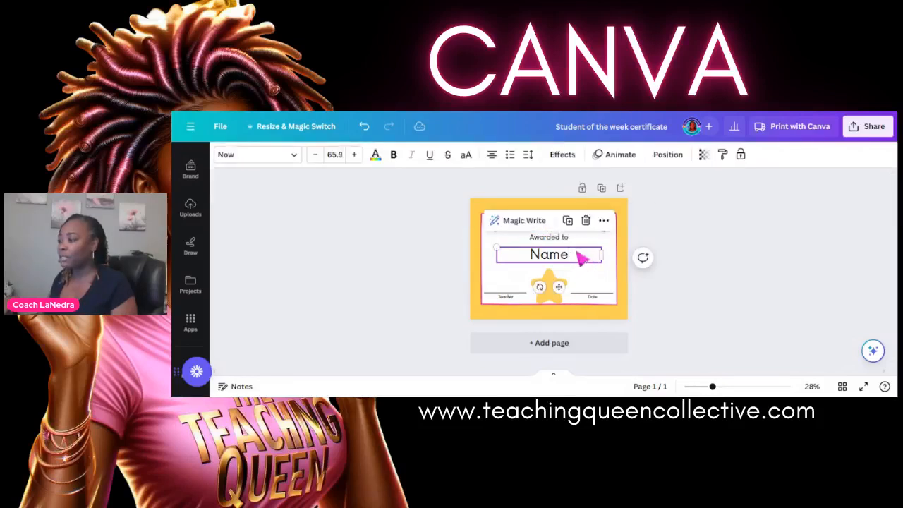
pyautogui.click(585, 223)
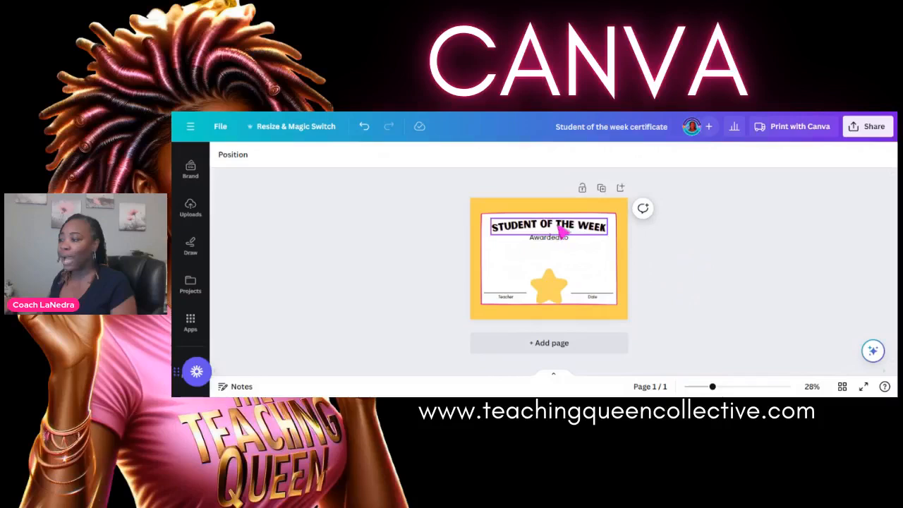
pyautogui.click(564, 231)
pyautogui.click(542, 244)
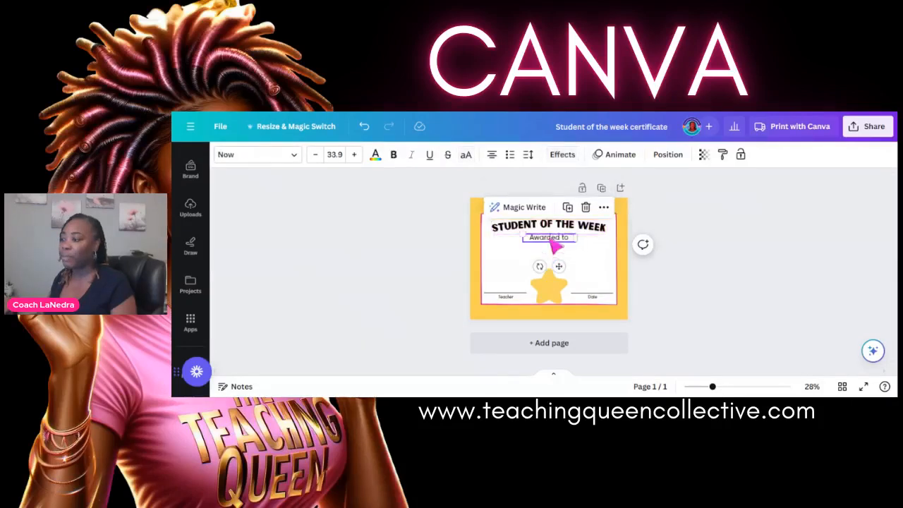
pyautogui.click(532, 256)
# Add a Subheading text box and place it between the "Awarded to" line and the star
pyautogui.scroll(3, 201, 293)
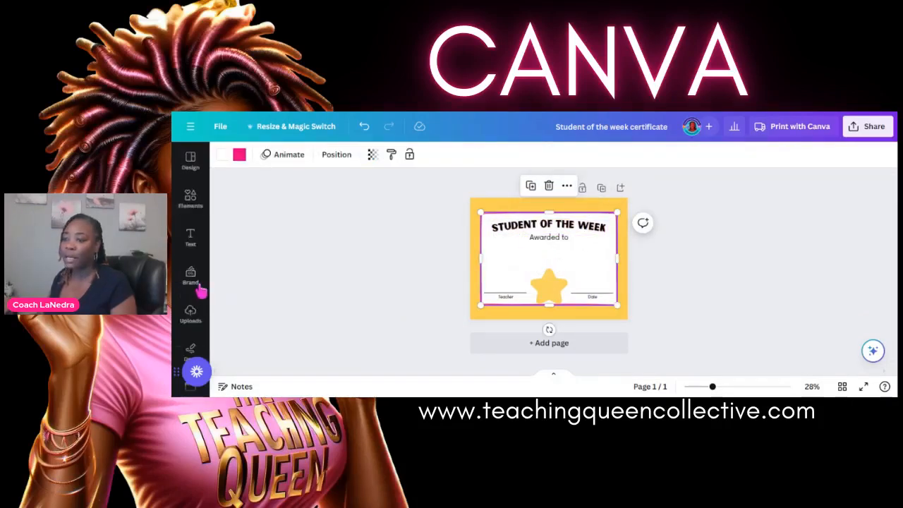
pyautogui.click(192, 240)
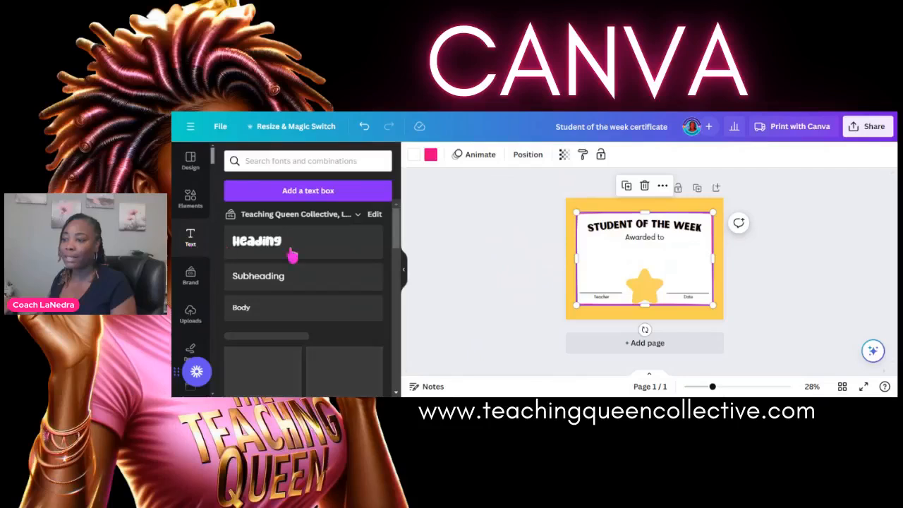
pyautogui.click(280, 281)
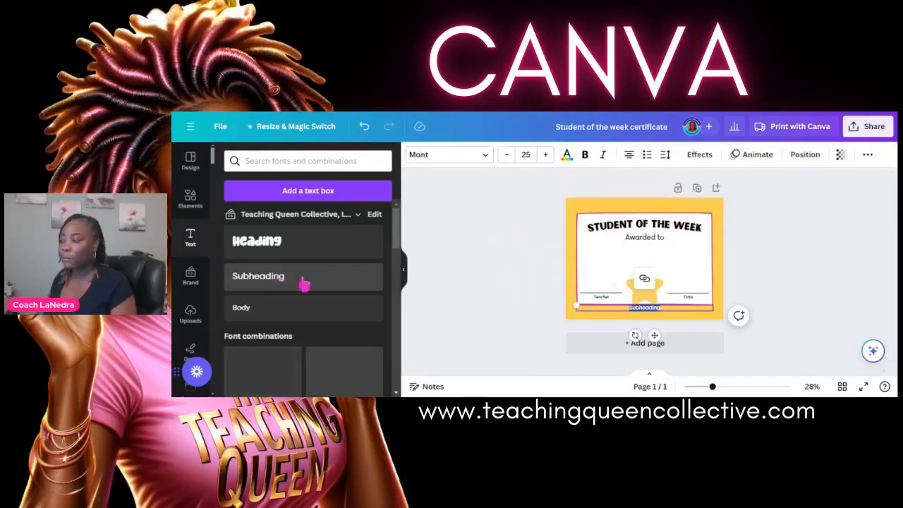
pyautogui.click(405, 276)
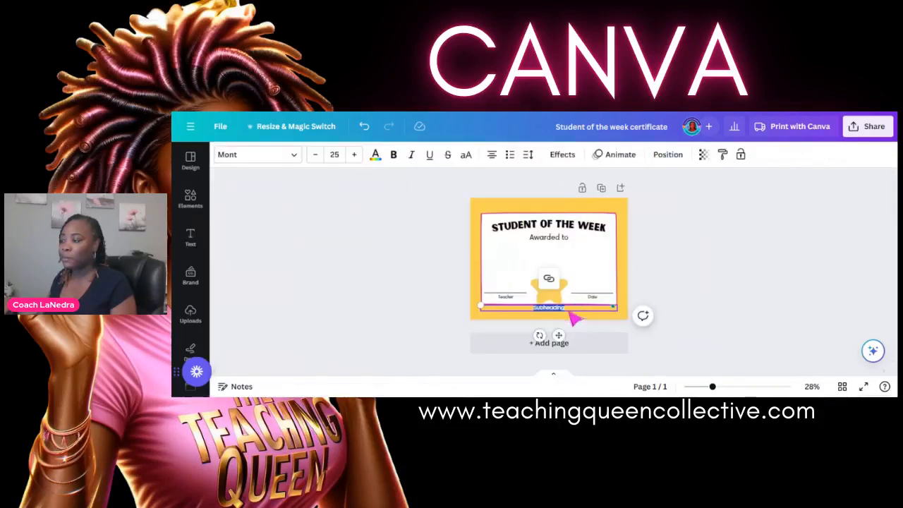
pyautogui.click(572, 318)
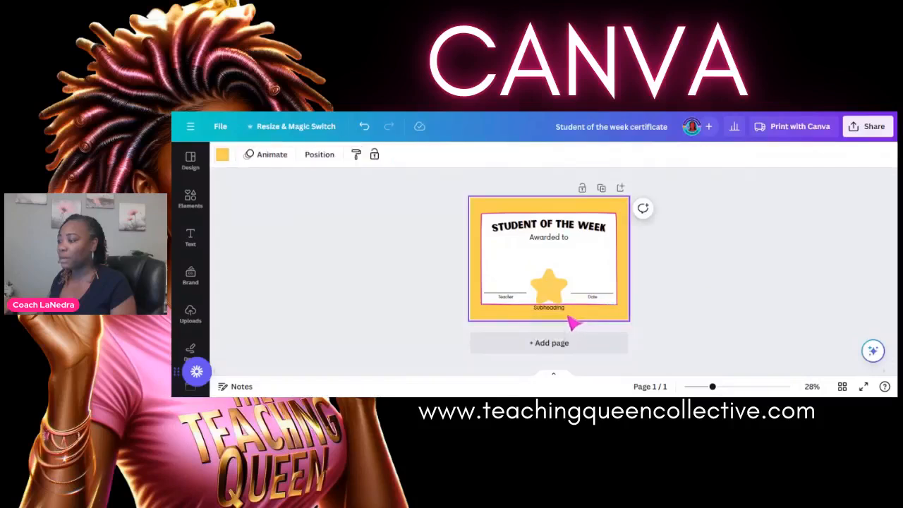
pyautogui.click(569, 310)
pyautogui.moveTo(569, 311); pyautogui.dragTo(565, 256)
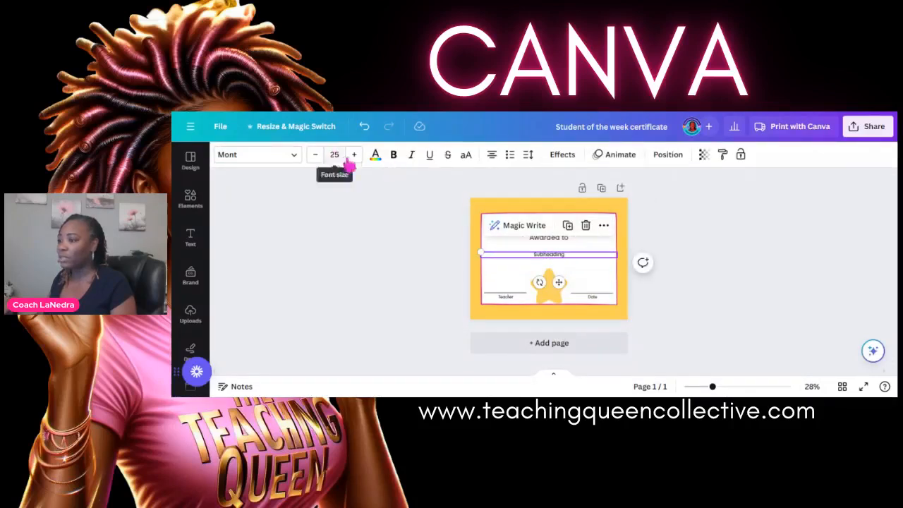
# Increase the Subheading text's font size to 66
pyautogui.click(354, 154)
pyautogui.click(354, 155)
pyautogui.click(355, 155)
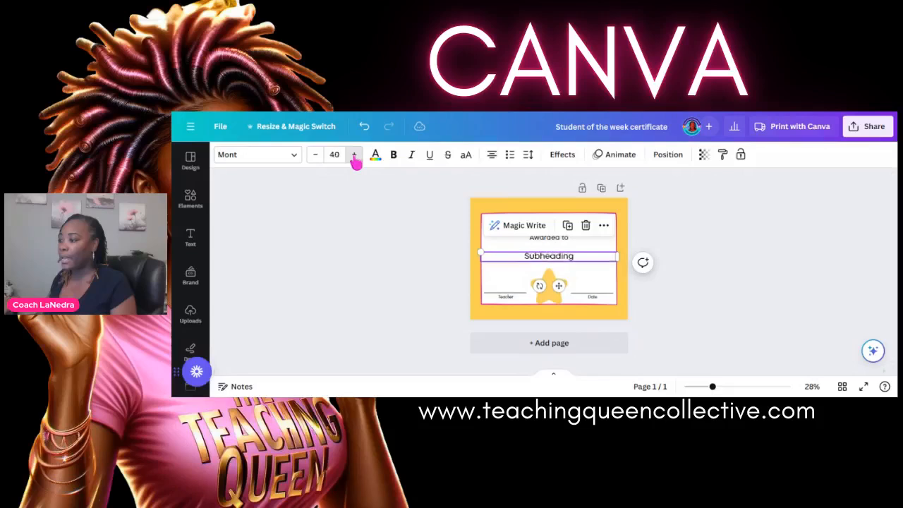
pyautogui.click(355, 154)
pyautogui.click(354, 155)
pyautogui.click(354, 154)
pyautogui.click(354, 154)
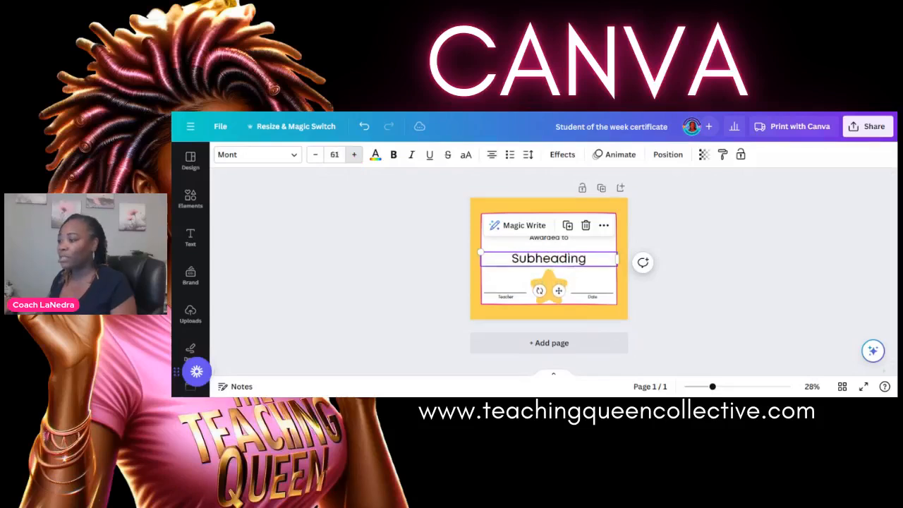
pyautogui.click(354, 155)
pyautogui.click(354, 154)
pyautogui.click(711, 312)
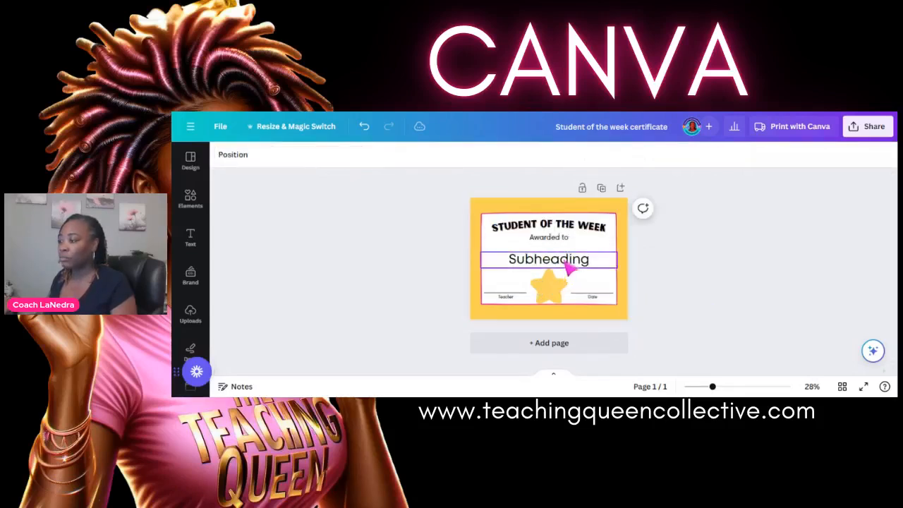
# Move the Subheading text box slightly upward and center it horizontally on the page
pyautogui.moveTo(563, 261); pyautogui.dragTo(562, 259)
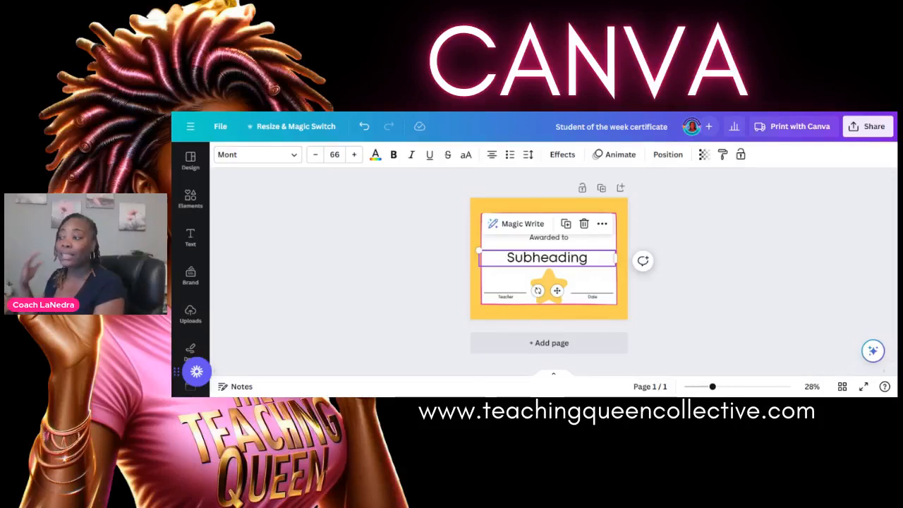
pyautogui.click(668, 155)
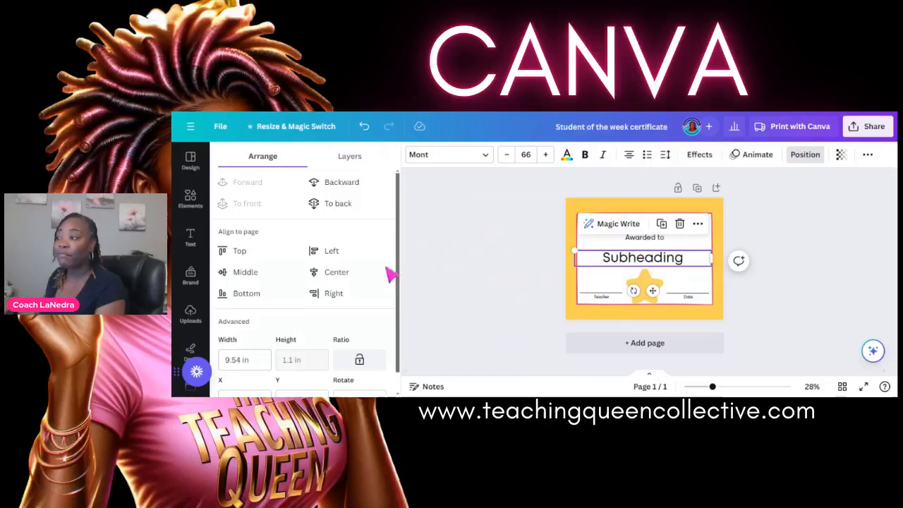
pyautogui.click(348, 279)
pyautogui.click(522, 271)
pyautogui.click(523, 299)
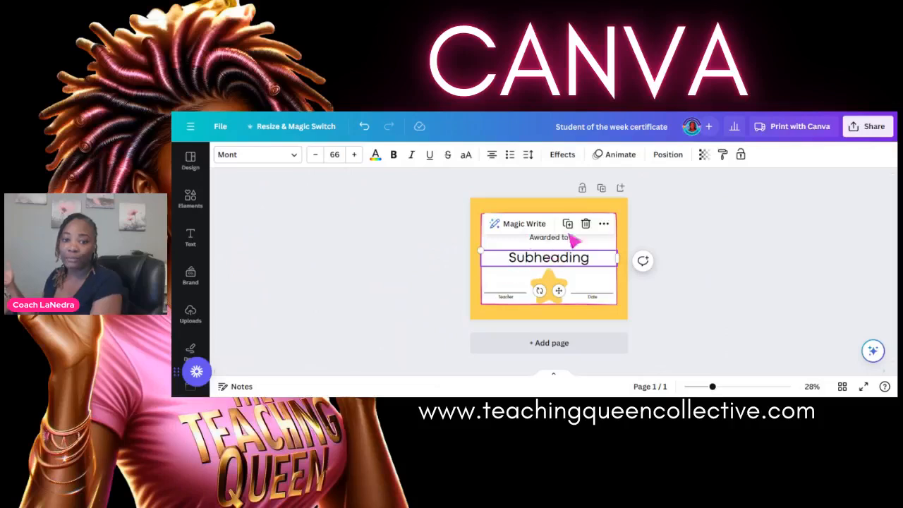
pyautogui.click(659, 231)
# Replace the certificate's title text with "SUPER STAR READER"
pyautogui.click(553, 227)
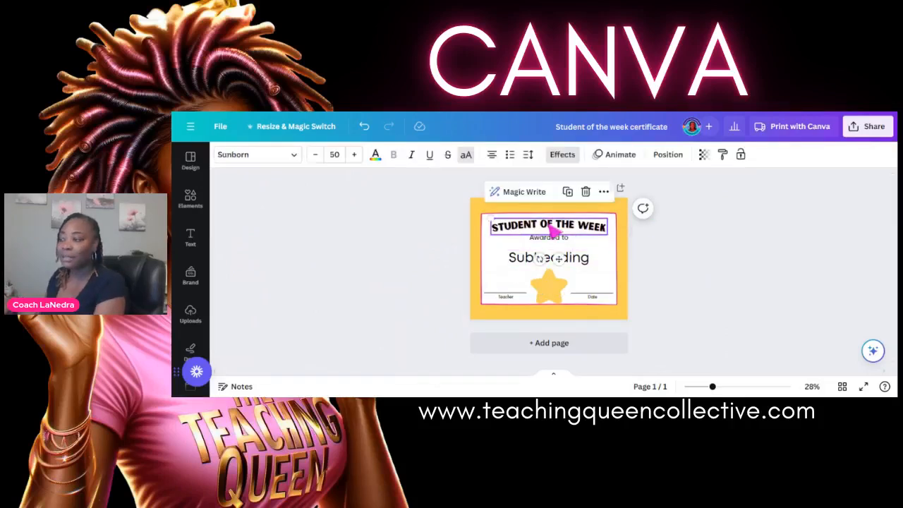
pyautogui.click(554, 228)
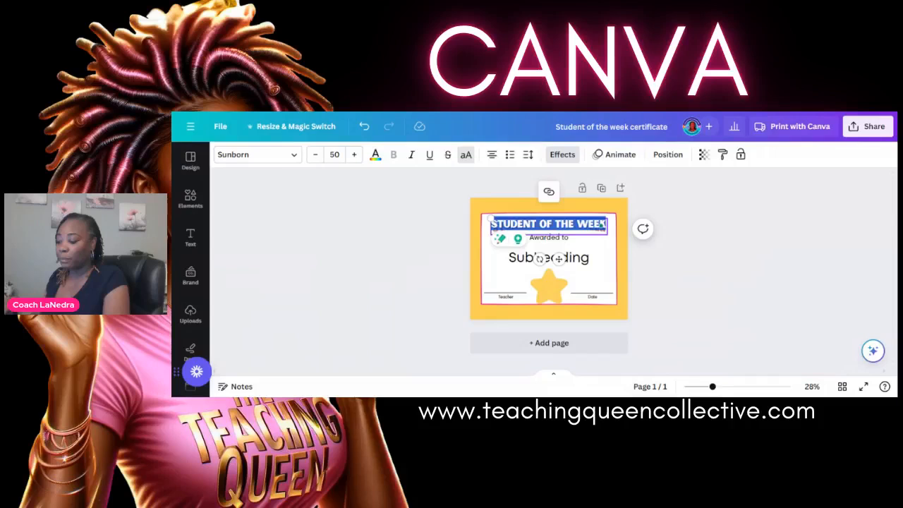
pyautogui.click(542, 225)
pyautogui.write('SUPER')
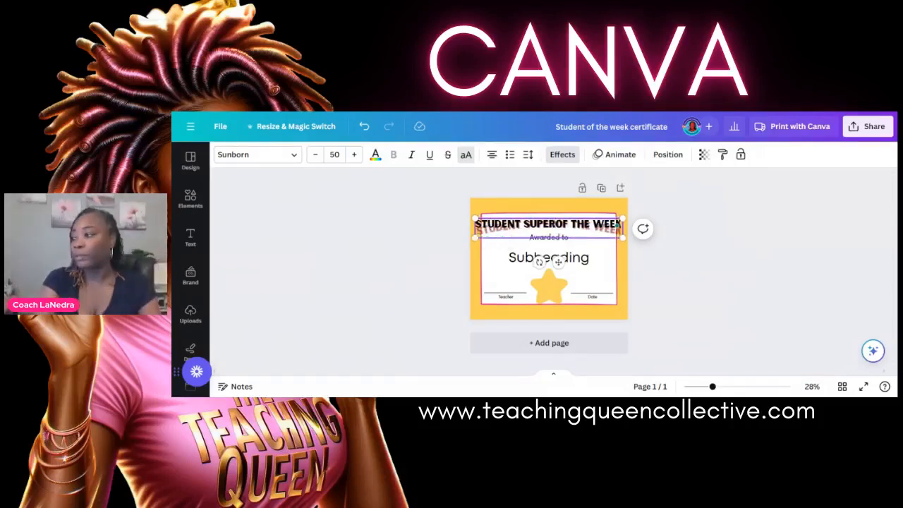
pyautogui.moveTo(617, 224); pyautogui.dragTo(476, 226)
pyautogui.write('STUP')
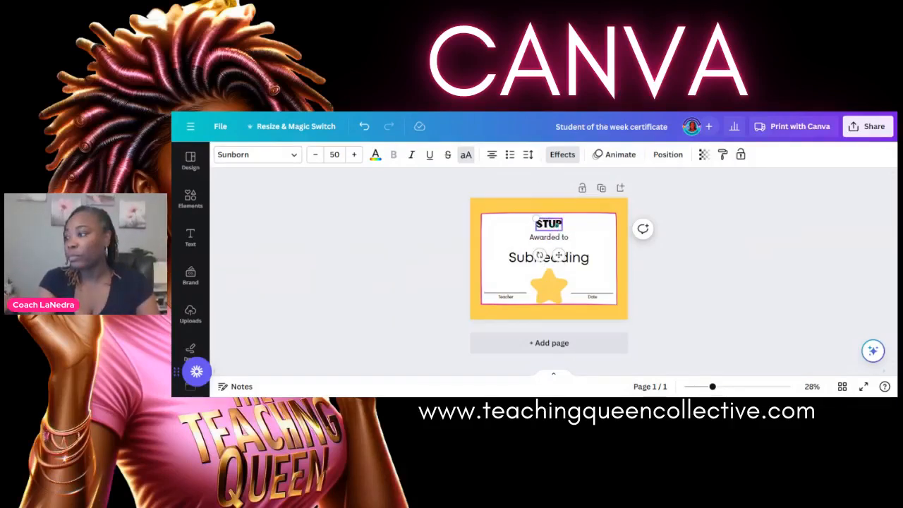
pyautogui.press('BackSpace')
pyautogui.press('BackSpace')
pyautogui.press('BackSpace')
pyautogui.write('UPER')
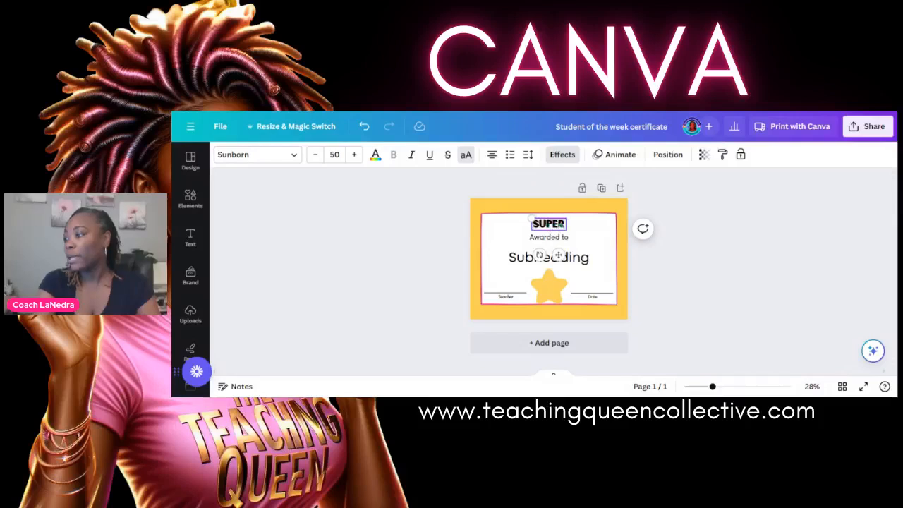
pyautogui.write(' STAR READER')
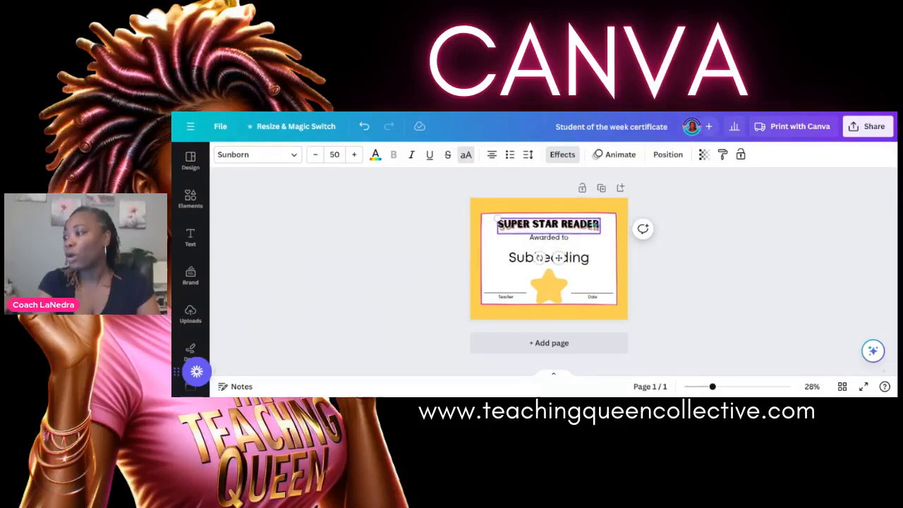
pyautogui.click(696, 313)
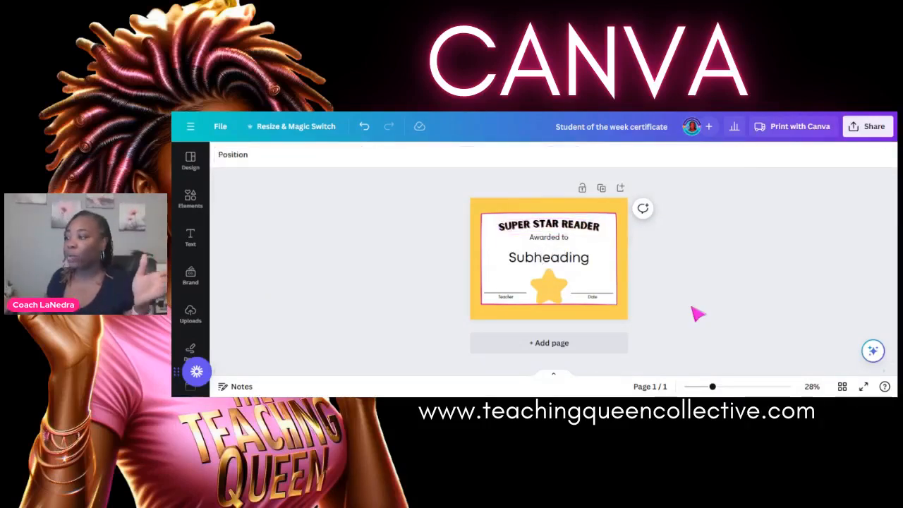
# Increase the title's font size to 59 and move the "Awarded to" line slightly down beneath it
pyautogui.click(590, 233)
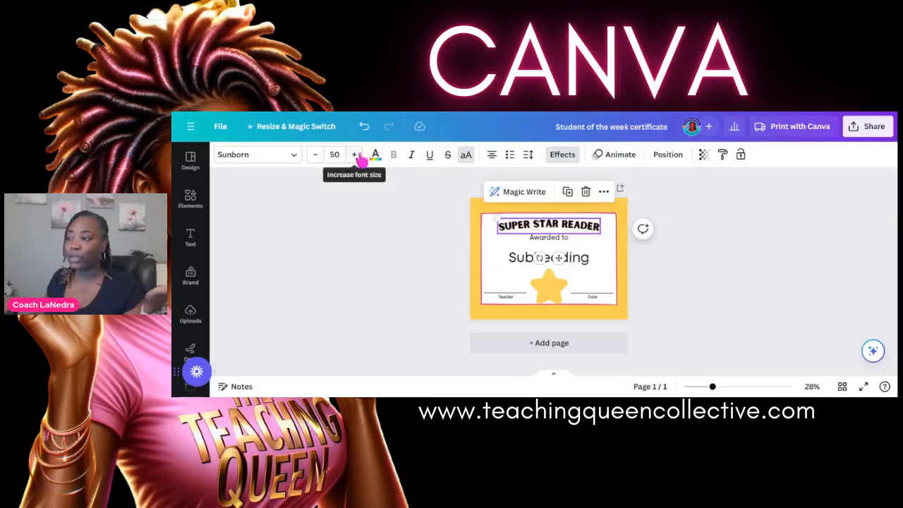
pyautogui.click(356, 155)
pyautogui.click(356, 155)
pyautogui.click(356, 155)
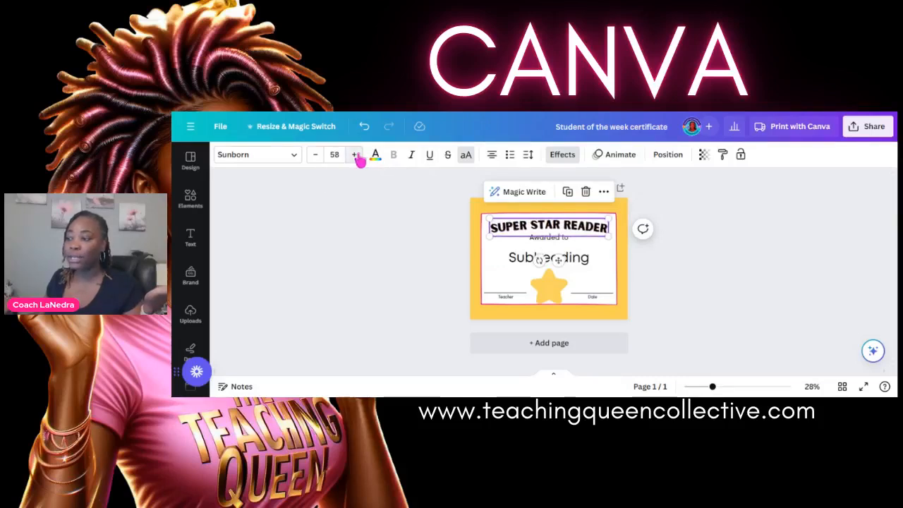
pyautogui.click(356, 155)
pyautogui.click(397, 279)
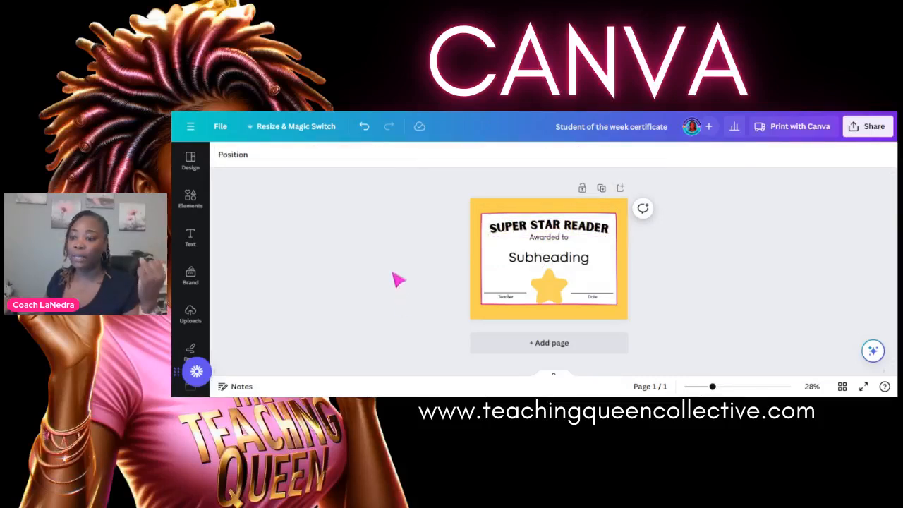
pyautogui.click(564, 243)
pyautogui.moveTo(564, 242); pyautogui.dragTo(554, 242)
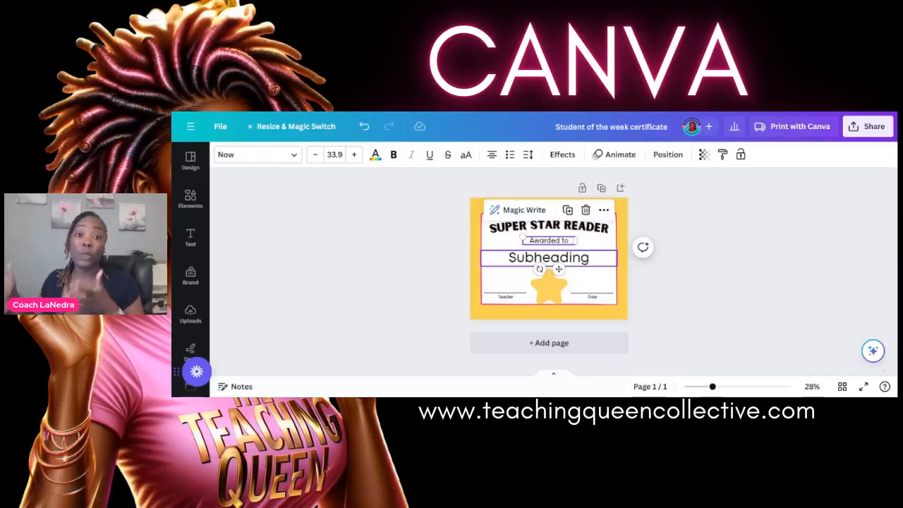
# Search the graphics for "books" and add the owl reading a book to the certificate
pyautogui.click(549, 295)
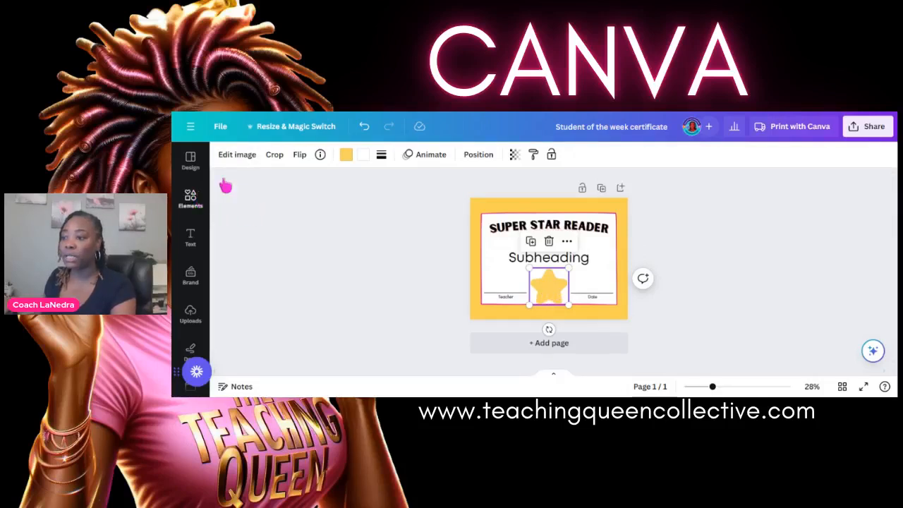
pyautogui.click(190, 199)
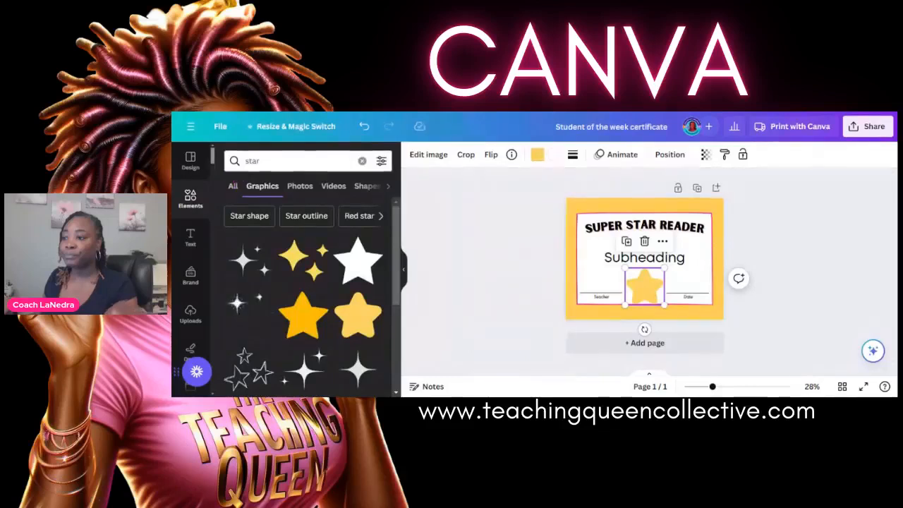
pyautogui.click(282, 161)
pyautogui.write('books')
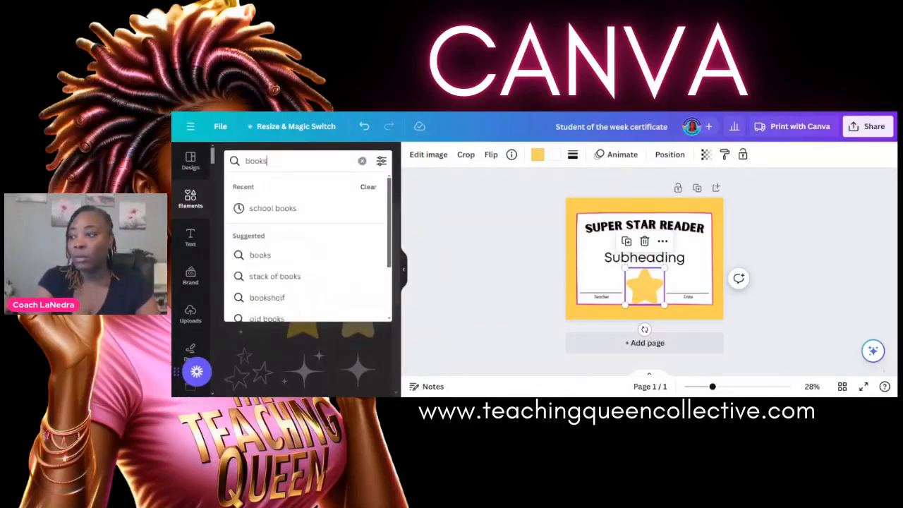
pyautogui.press('Return')
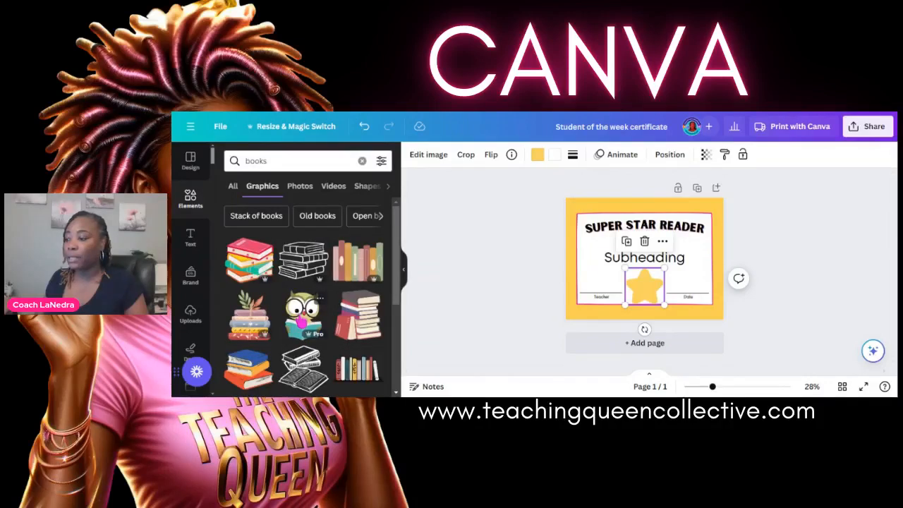
pyautogui.click(303, 318)
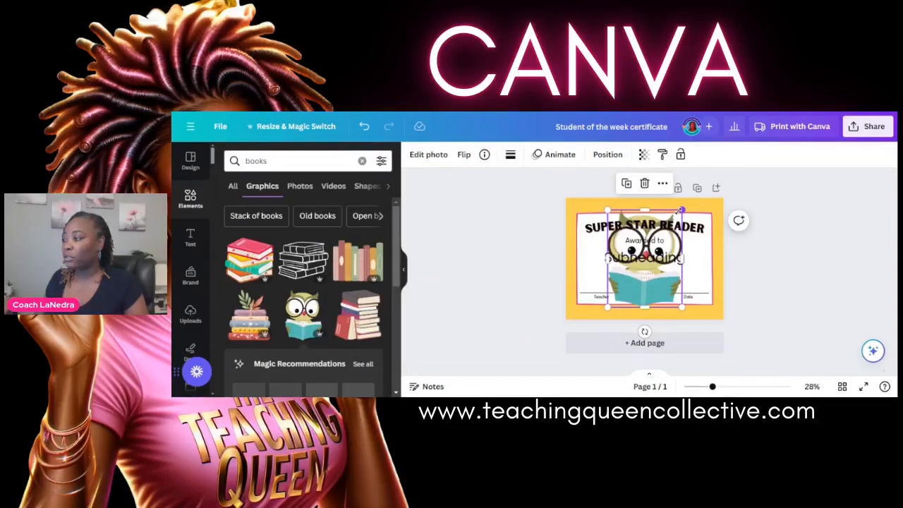
# Shrink the owl graphic and place it centered over the yellow star
pyautogui.moveTo(682, 210); pyautogui.dragTo(646, 289)
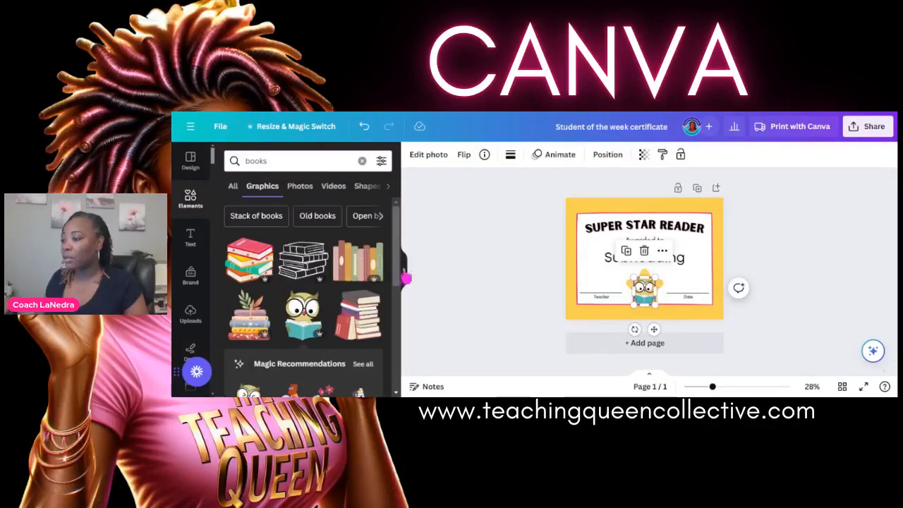
pyautogui.click(403, 272)
pyautogui.moveTo(713, 387); pyautogui.dragTo(727, 387)
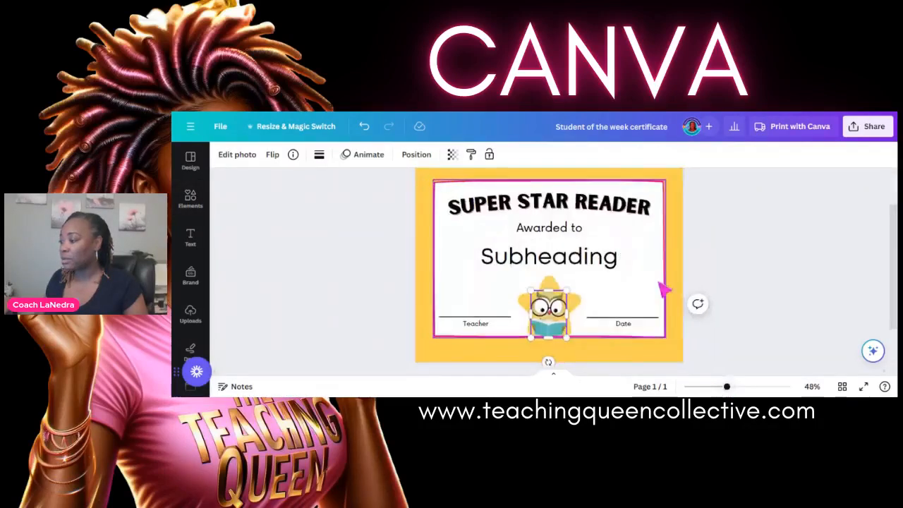
pyautogui.scroll(-1, 554, 314)
pyautogui.moveTo(550, 284); pyautogui.dragTo(549, 283)
pyautogui.click(649, 260)
pyautogui.scroll(2, 718, 302)
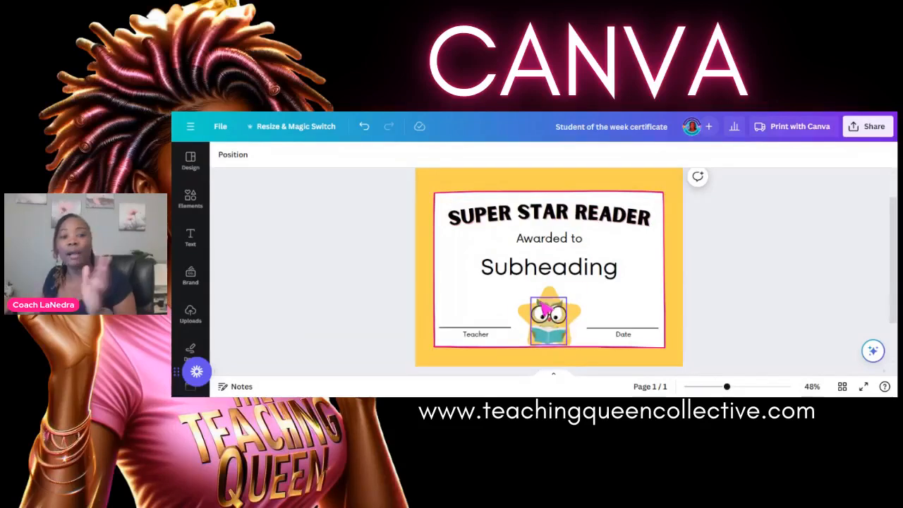
# Replace the Subheading text below "Awarded to" with "NAME"
pyautogui.click(580, 279)
pyautogui.click(580, 279)
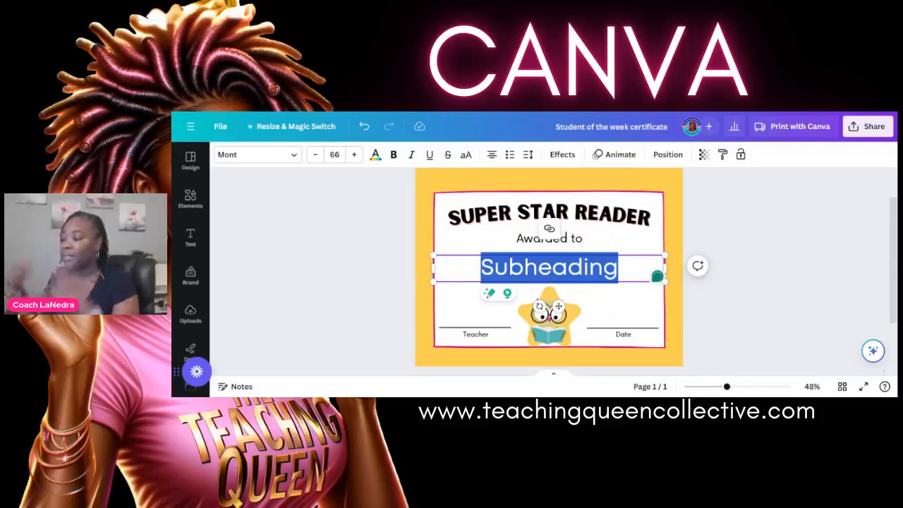
pyautogui.write('nam')
pyautogui.press('BackSpace')
pyautogui.press('BackSpace')
pyautogui.press('BackSpace')
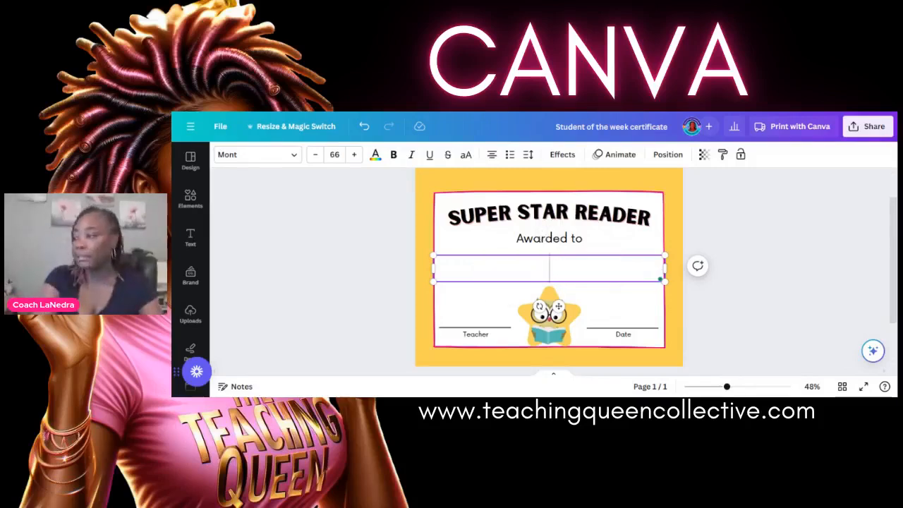
pyautogui.write('NAME')
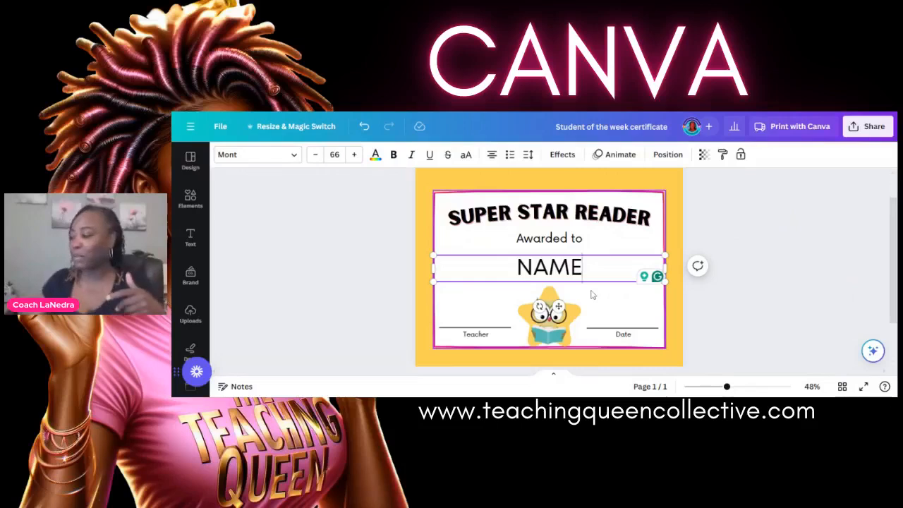
pyautogui.click(551, 317)
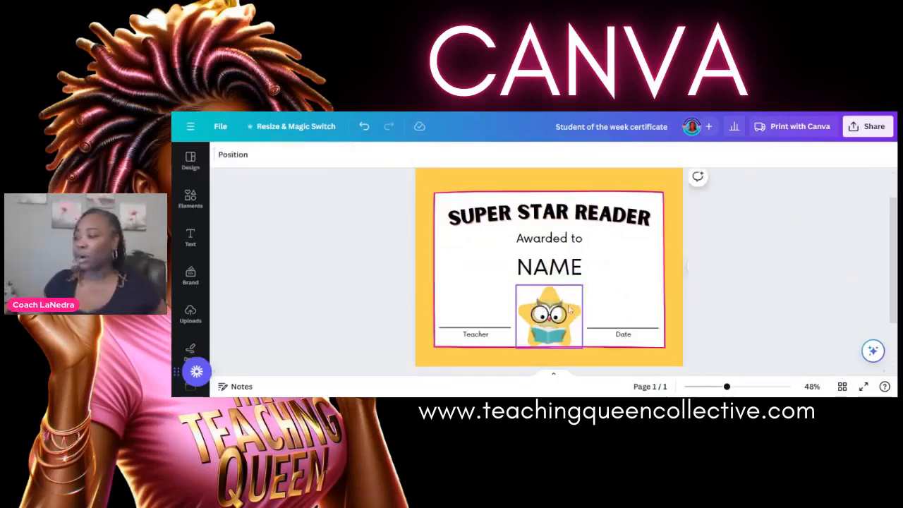
pyautogui.click(613, 274)
pyautogui.click(631, 220)
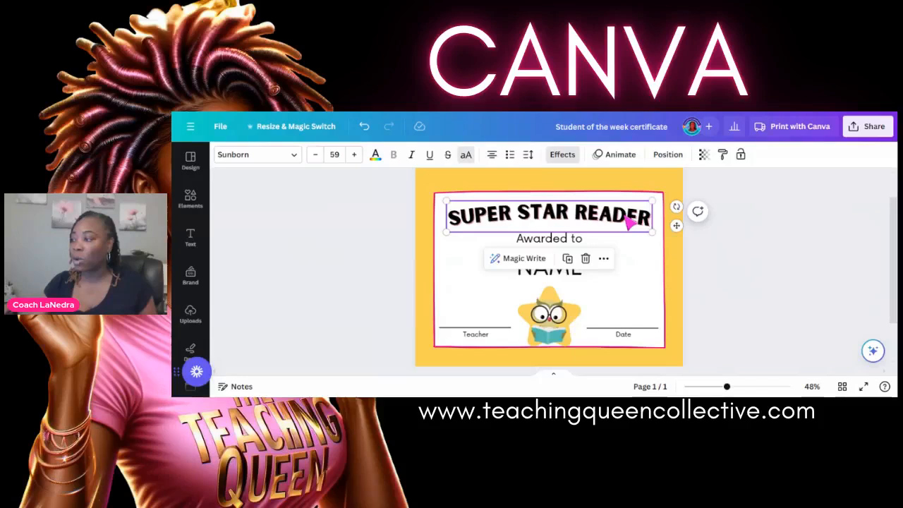
pyautogui.click(564, 246)
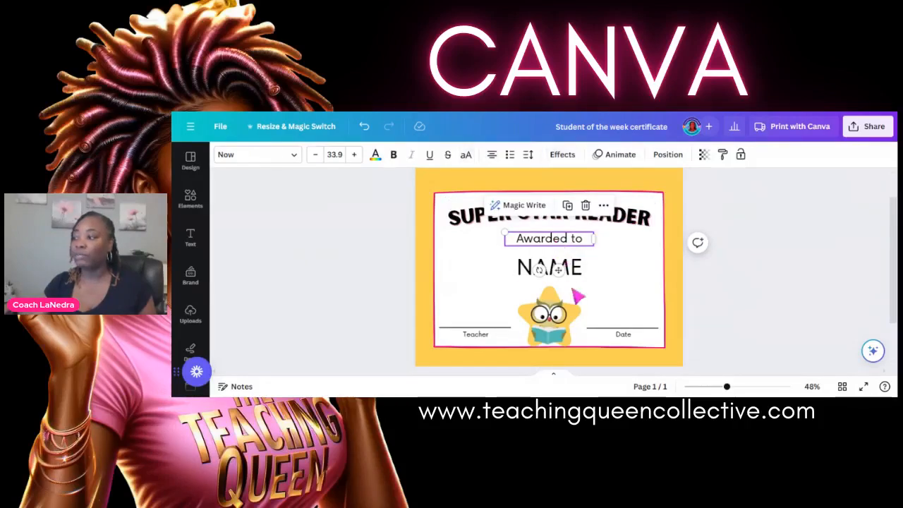
pyautogui.click(595, 273)
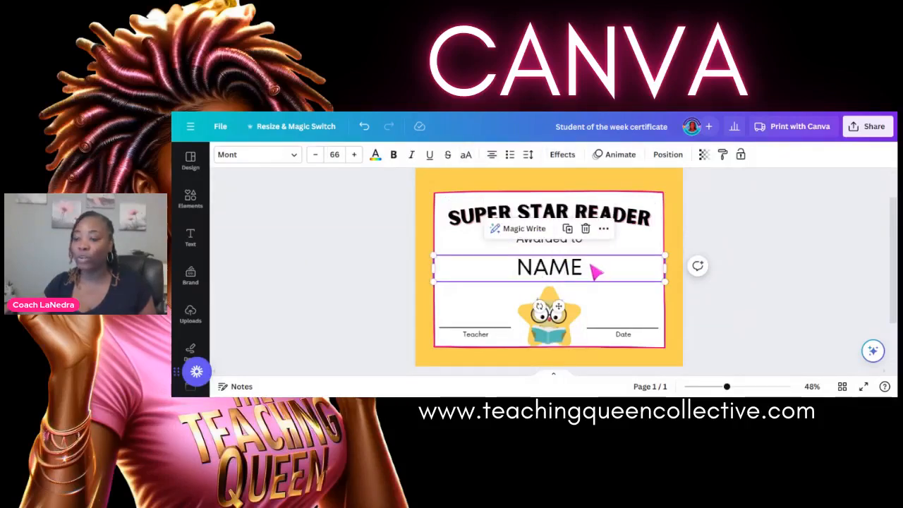
pyautogui.rightClick(600, 270)
pyautogui.moveTo(630, 275)
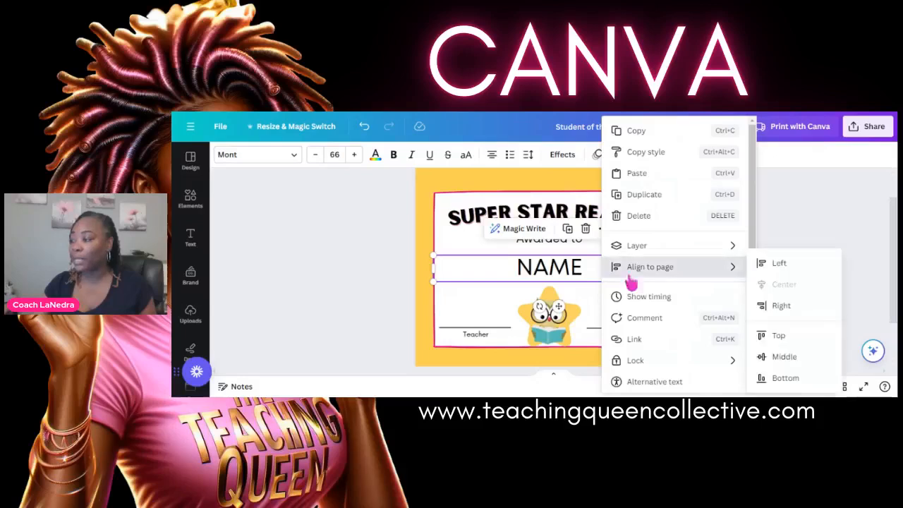
pyautogui.click(378, 257)
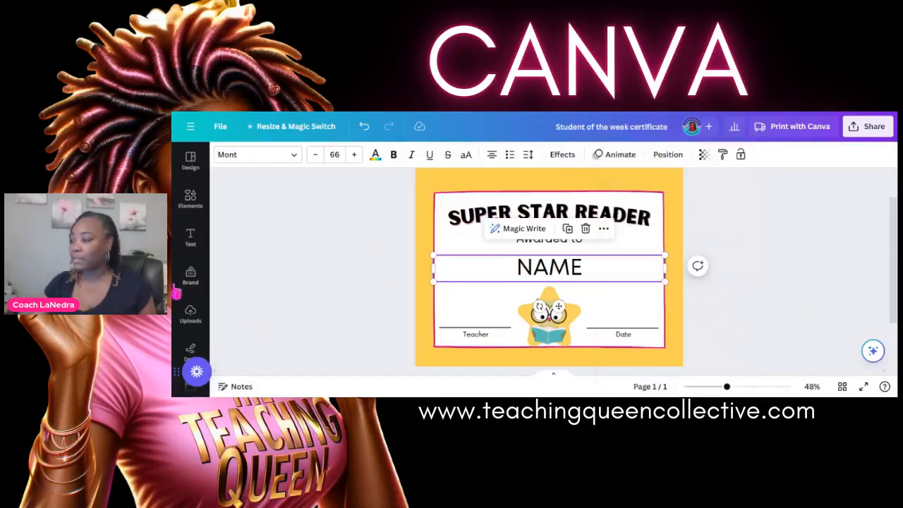
# Open the Bulk create app at the stage for connecting the class list data
pyautogui.scroll(-3, 196, 318)
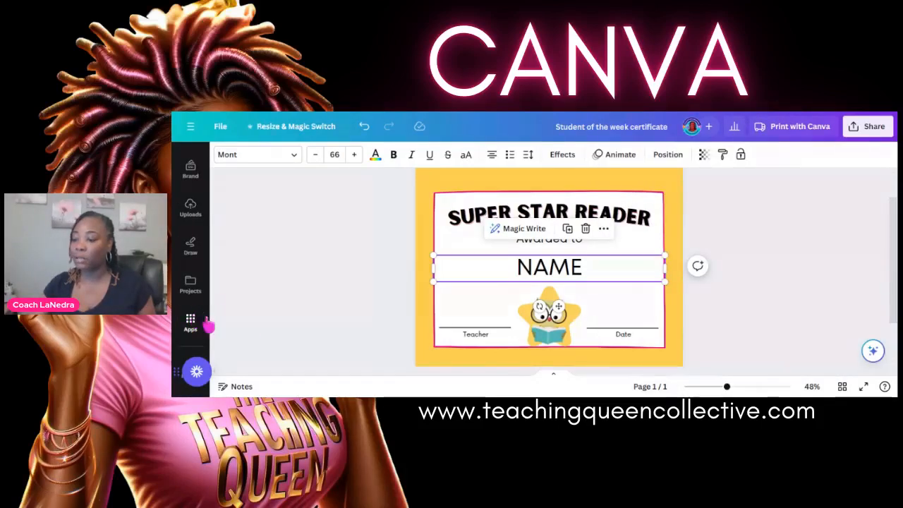
pyautogui.click(191, 322)
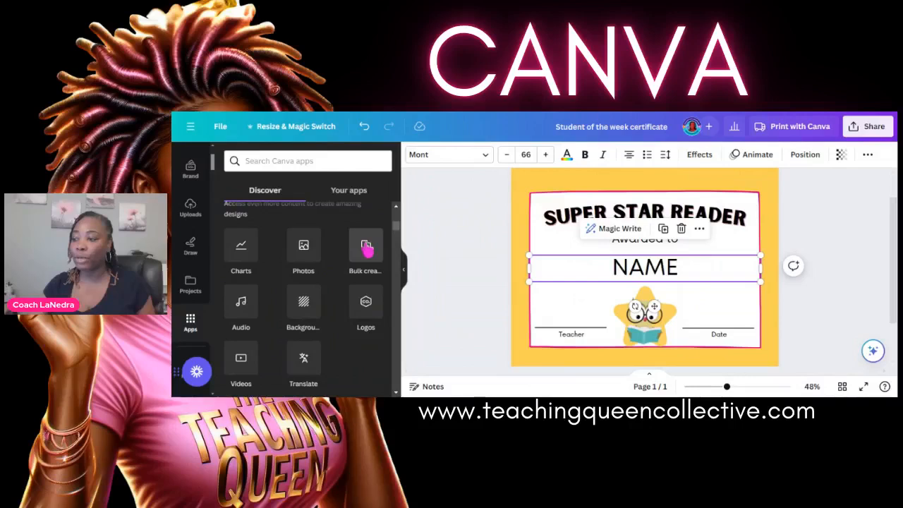
pyautogui.click(367, 247)
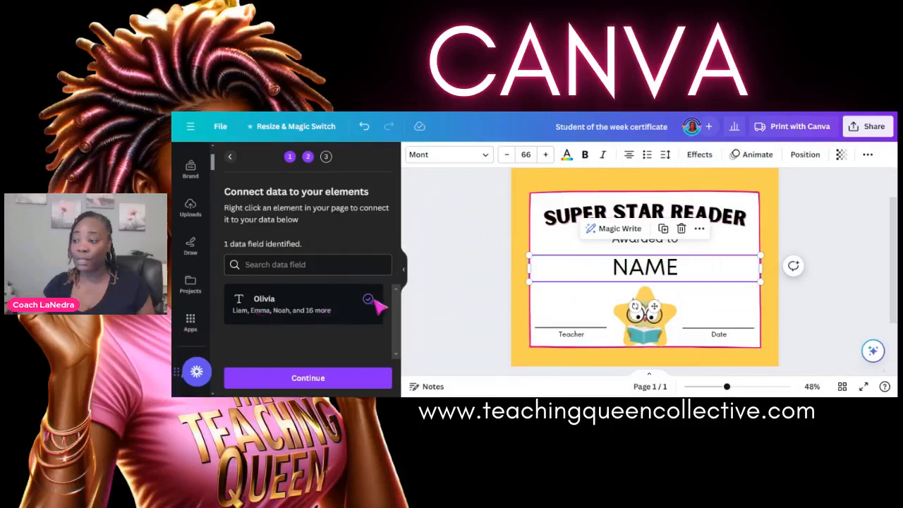
# Connect the NAME text box to the student name data field and continue to the Apply data stage
pyautogui.rightClick(713, 277)
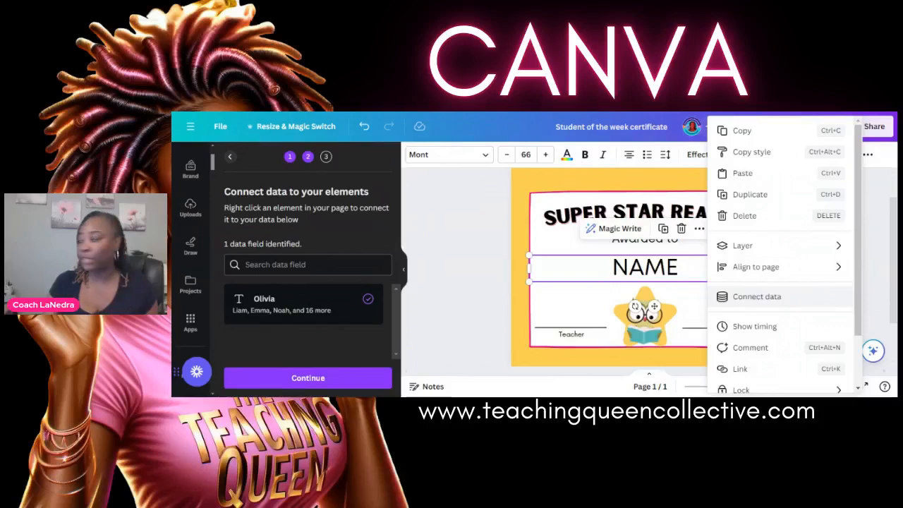
pyautogui.click(761, 302)
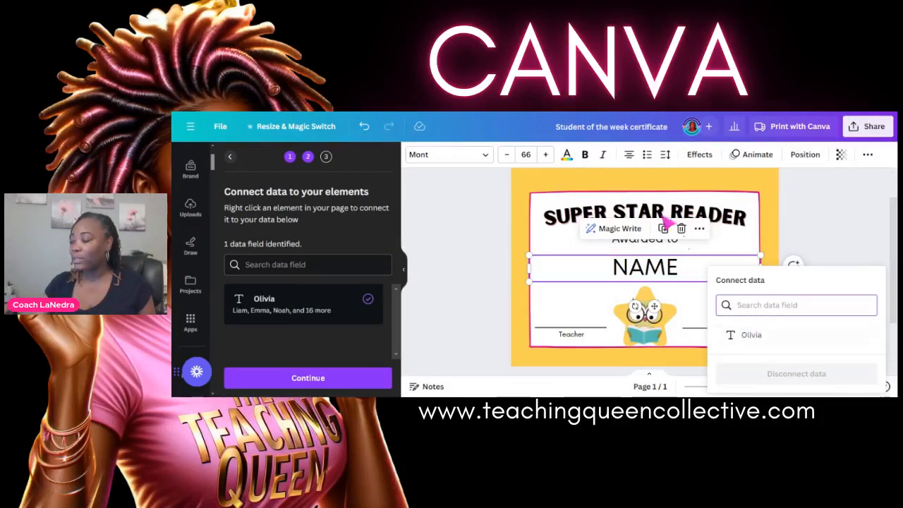
pyautogui.click(752, 339)
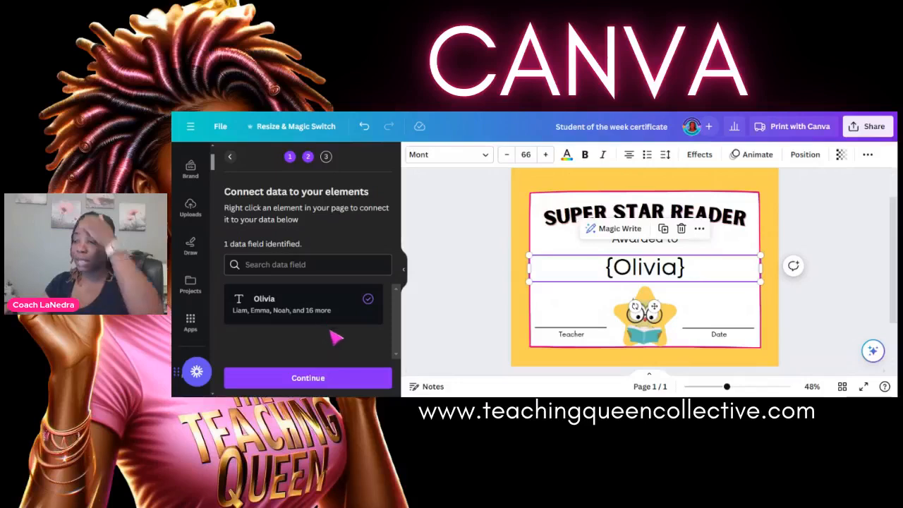
pyautogui.click(341, 381)
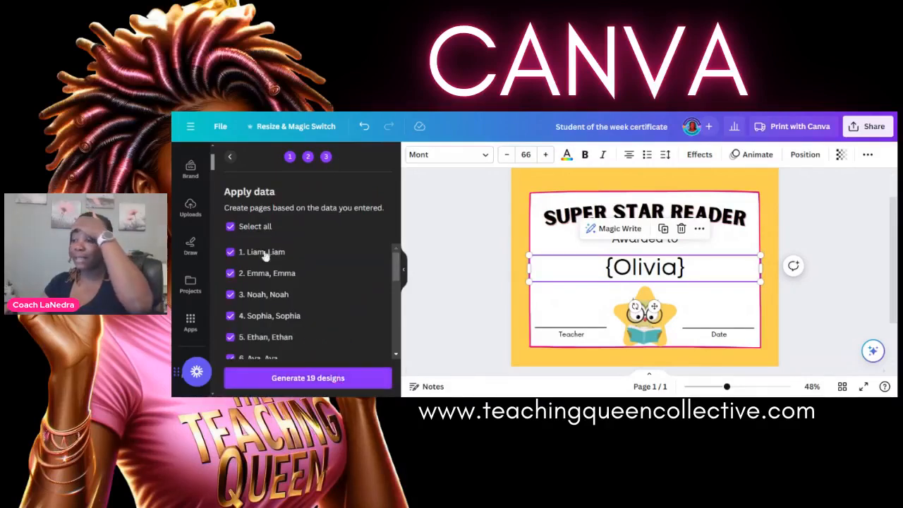
# Look through the full list of student entries selected for generating the certificate pages
pyautogui.scroll(-5, 261, 311)
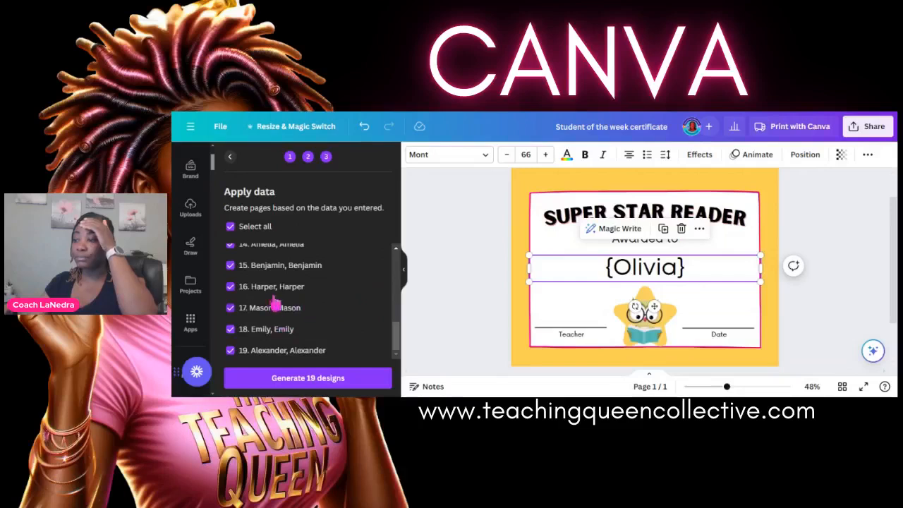
pyautogui.scroll(5, 289, 340)
pyautogui.scroll(1, 289, 340)
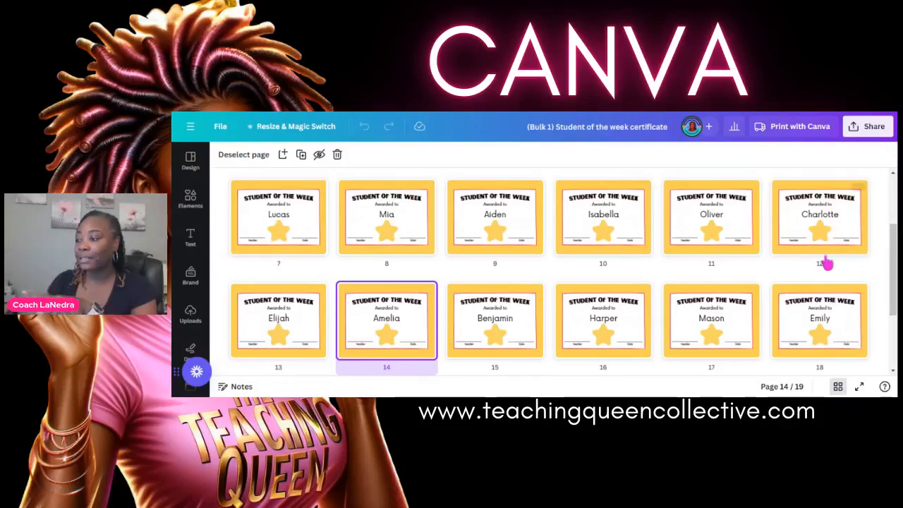
# Look over all the generated Student of the Week certificate pages in the bulk-created design
pyautogui.scroll(-3, 587, 266)
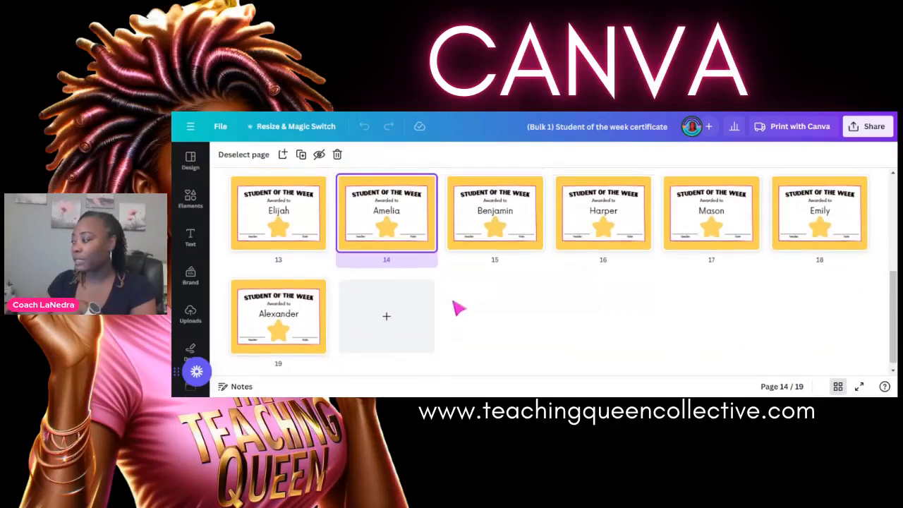
pyautogui.scroll(5, 455, 307)
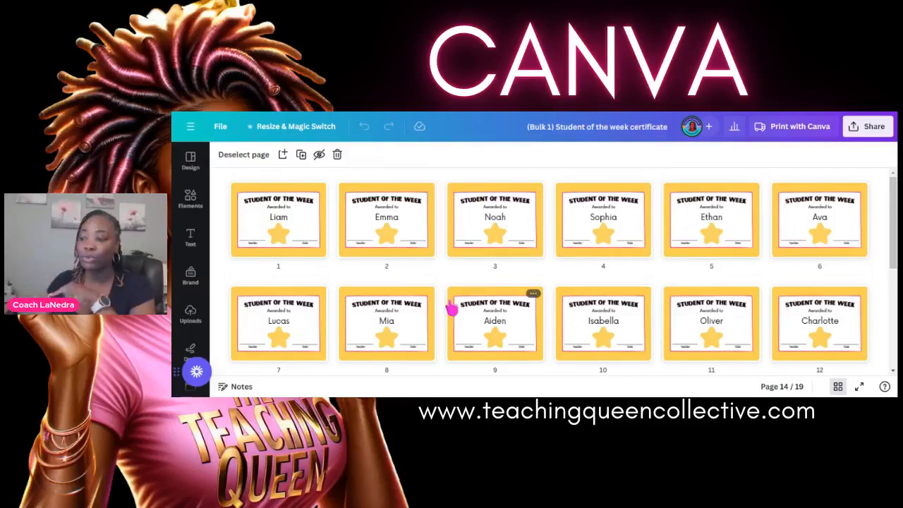
pyautogui.moveTo(452, 308)
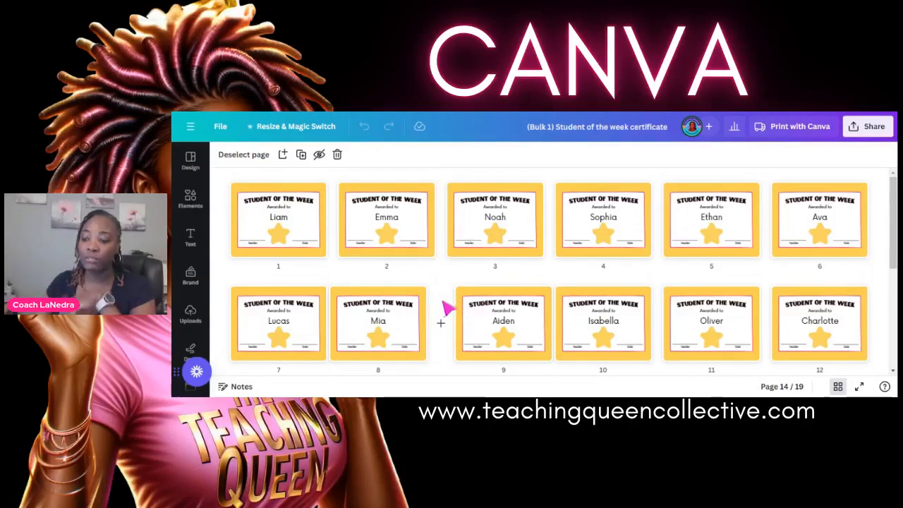
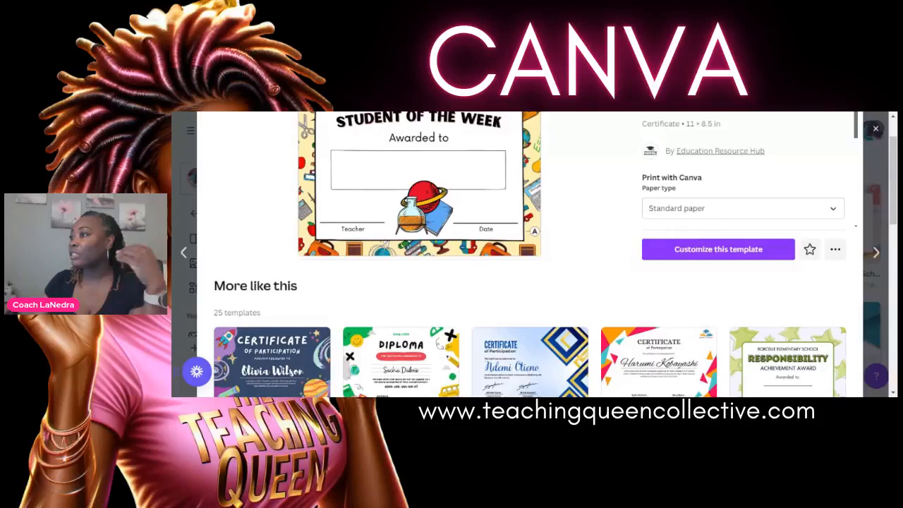
# Leave the certificate template preview and search the templates for "journal page"
pyautogui.click(875, 132)
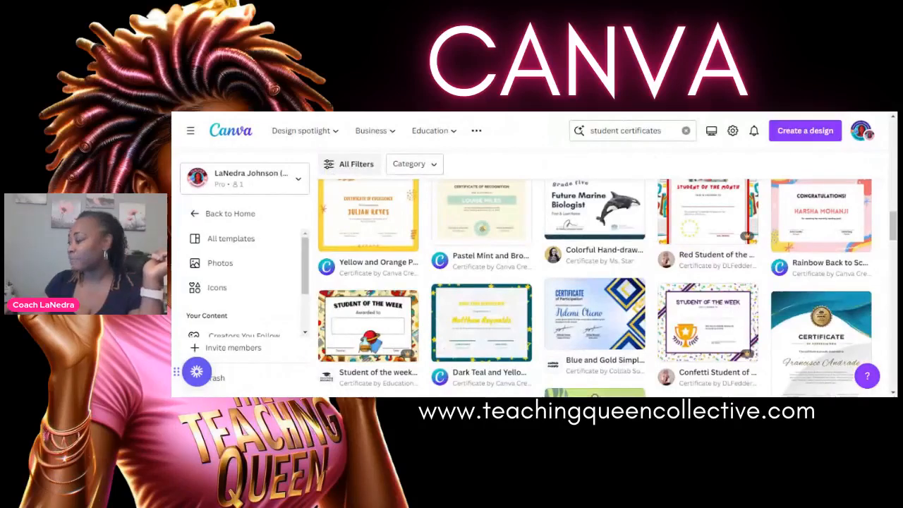
pyautogui.click(626, 130)
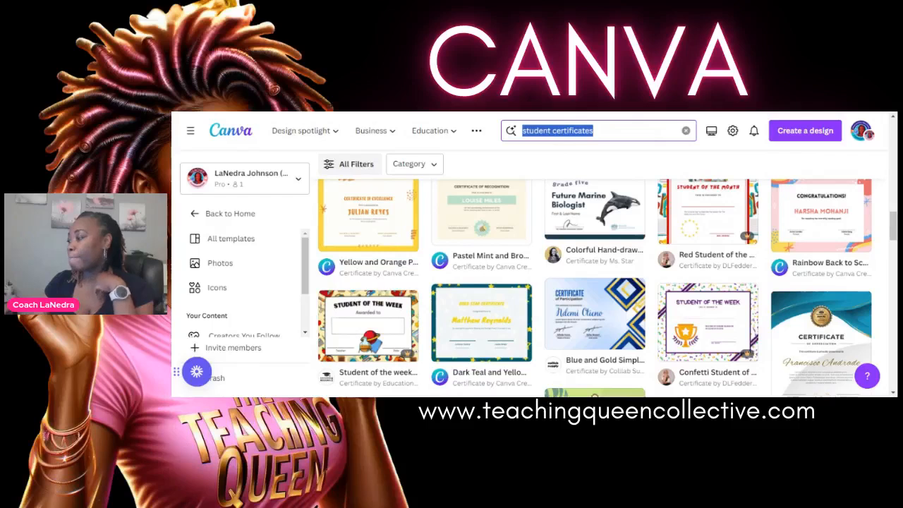
pyautogui.write('JOURN')
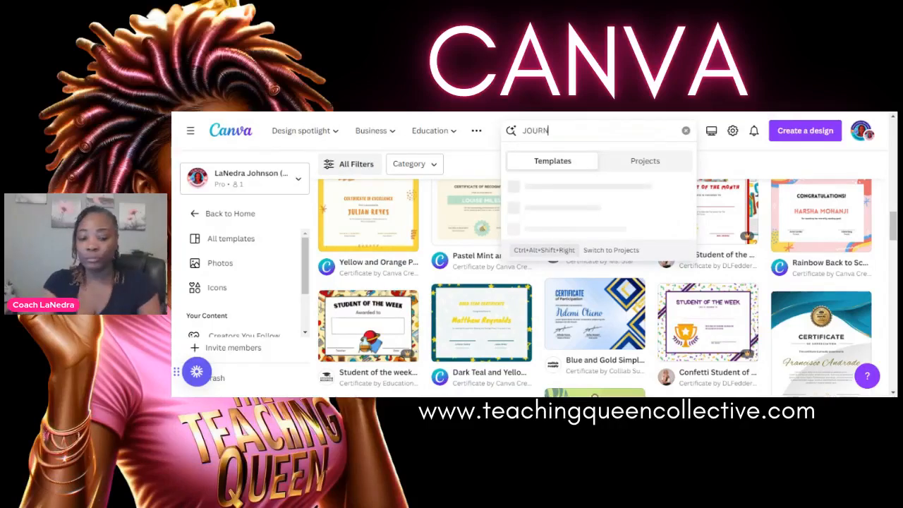
pyautogui.write('AL PAGE')
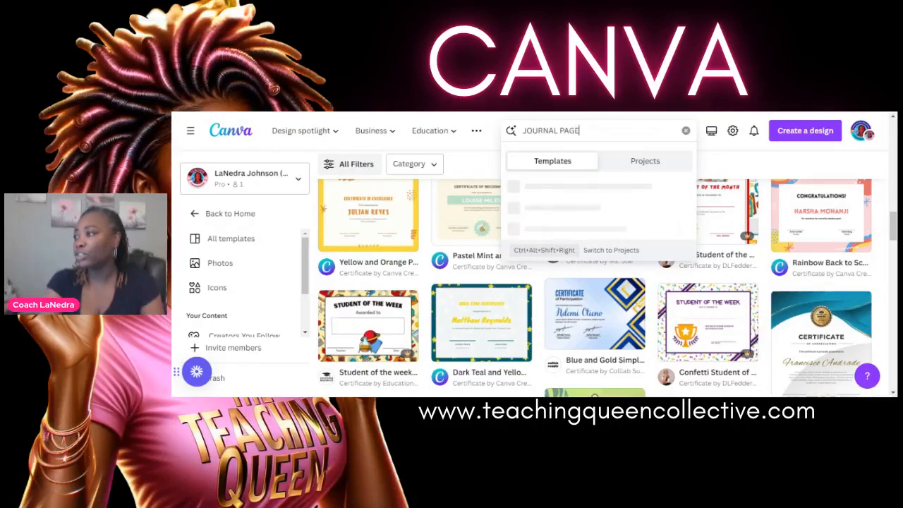
pyautogui.press('Return')
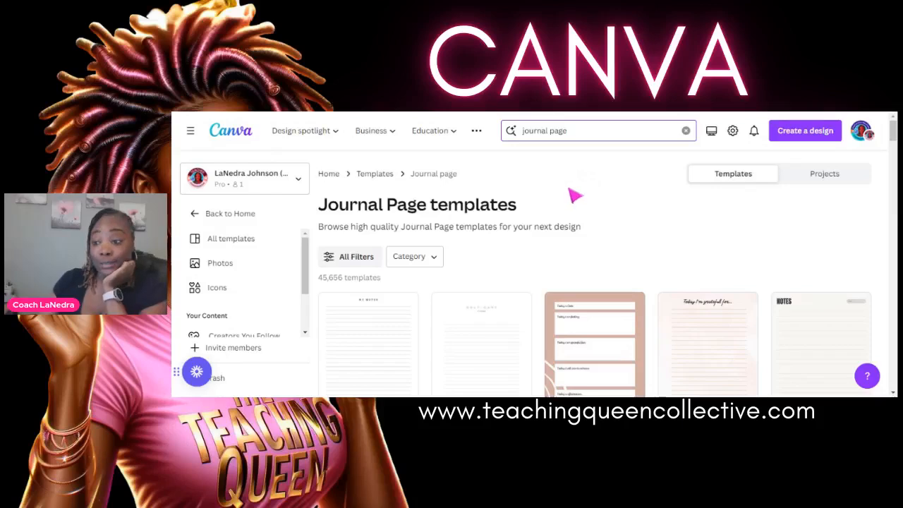
# Browse the journal page templates and star the Elegant Minimalist and Pink Soft Watercolor designs
pyautogui.scroll(-1, 498, 256)
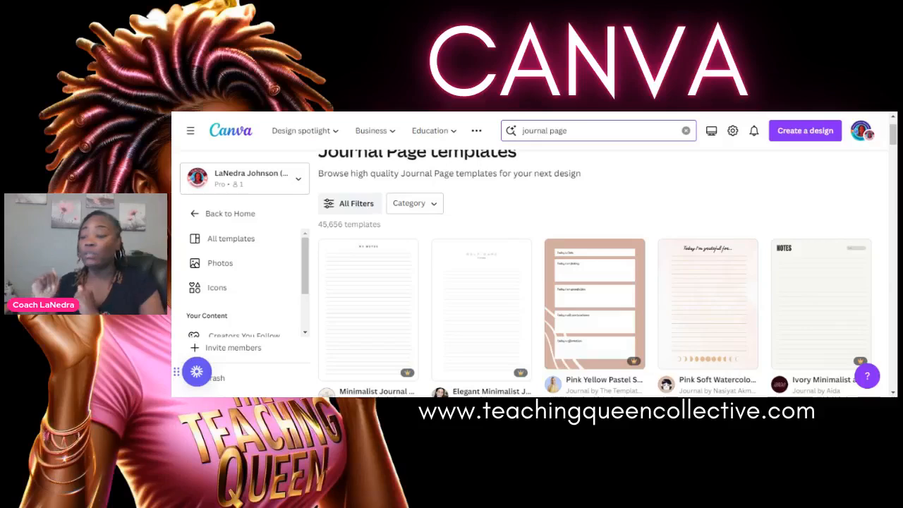
pyautogui.scroll(-3, 639, 225)
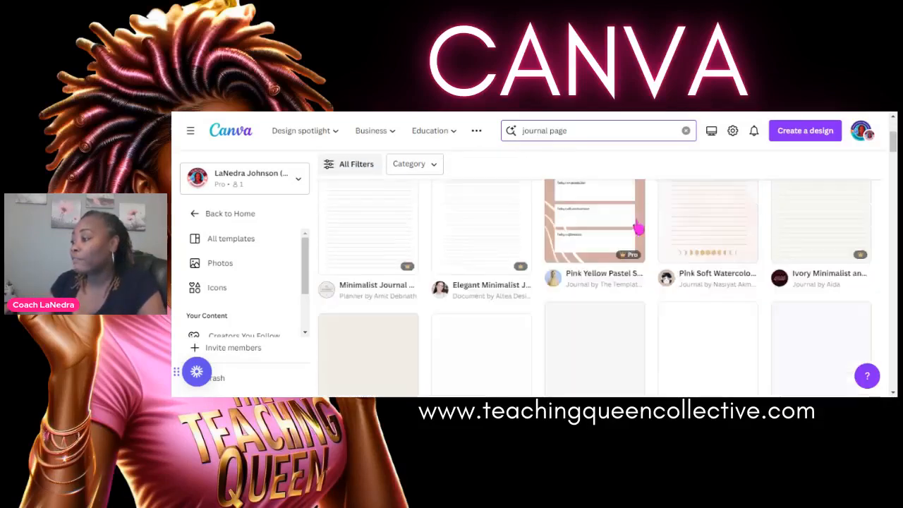
pyautogui.scroll(-1, 557, 245)
pyautogui.scroll(-2, 559, 258)
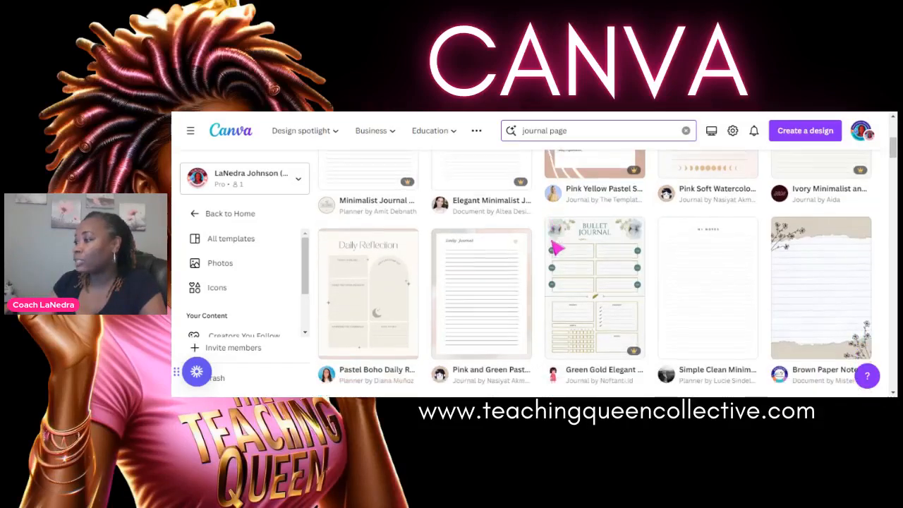
pyautogui.scroll(4, 558, 258)
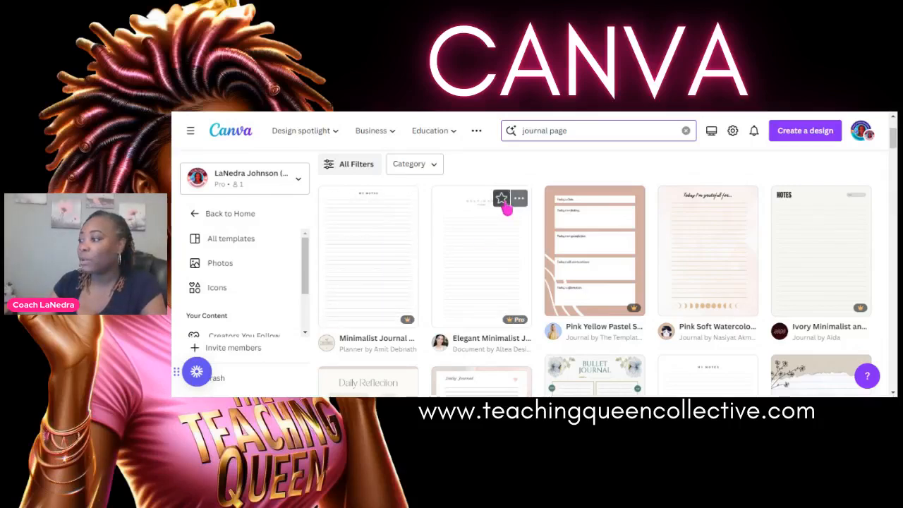
pyautogui.click(502, 201)
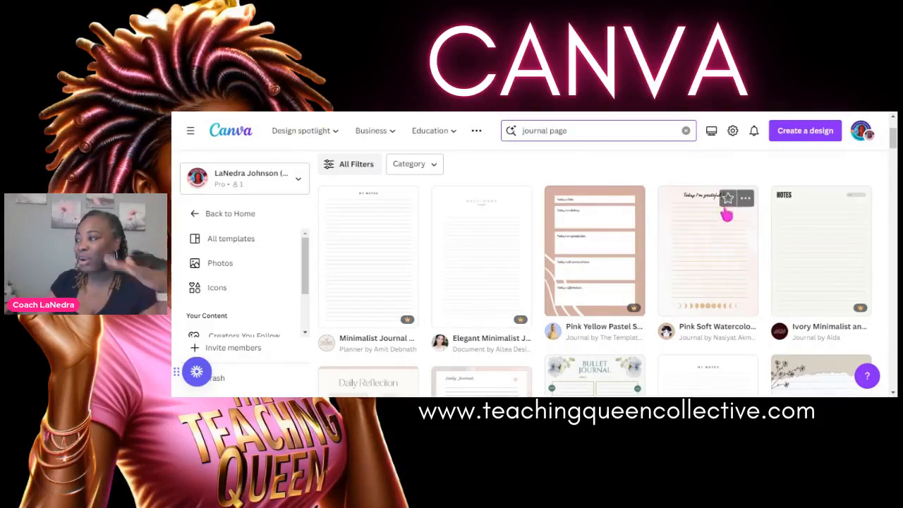
pyautogui.click(728, 200)
# Find the Pale Pink Watercolor Dream Journal Lined page template and open it for customizing
pyautogui.scroll(-3, 804, 205)
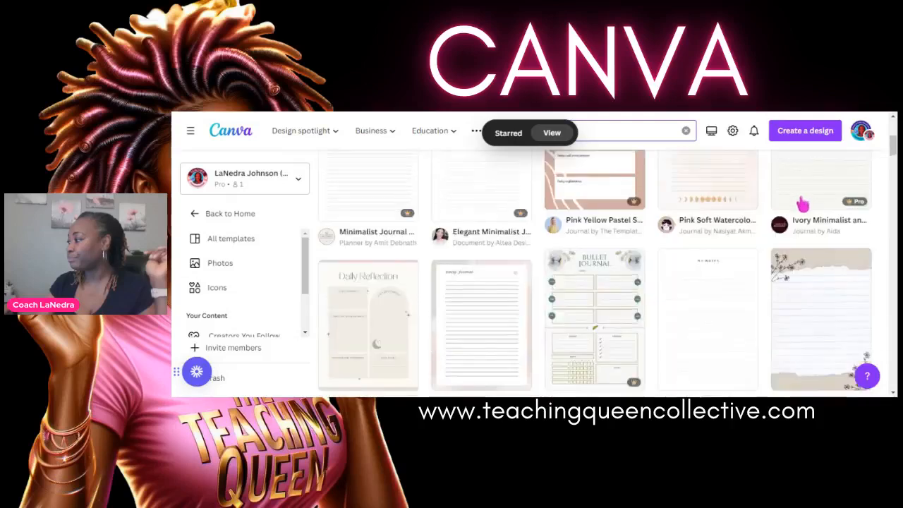
pyautogui.scroll(-2, 801, 205)
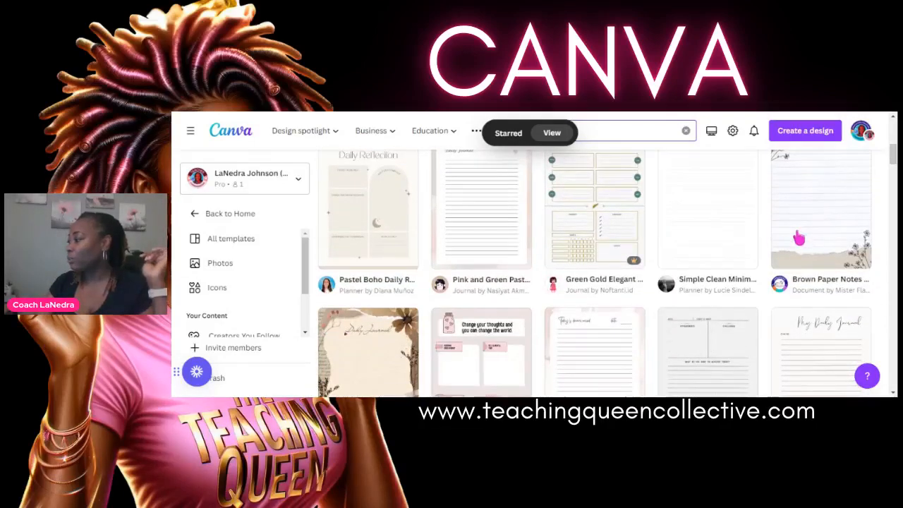
pyautogui.scroll(-2, 796, 238)
pyautogui.scroll(1, 775, 235)
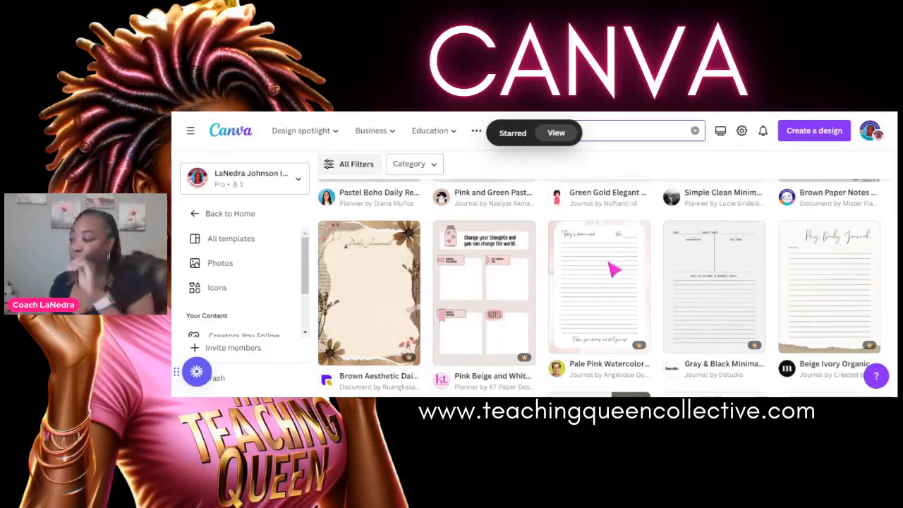
pyautogui.click(612, 267)
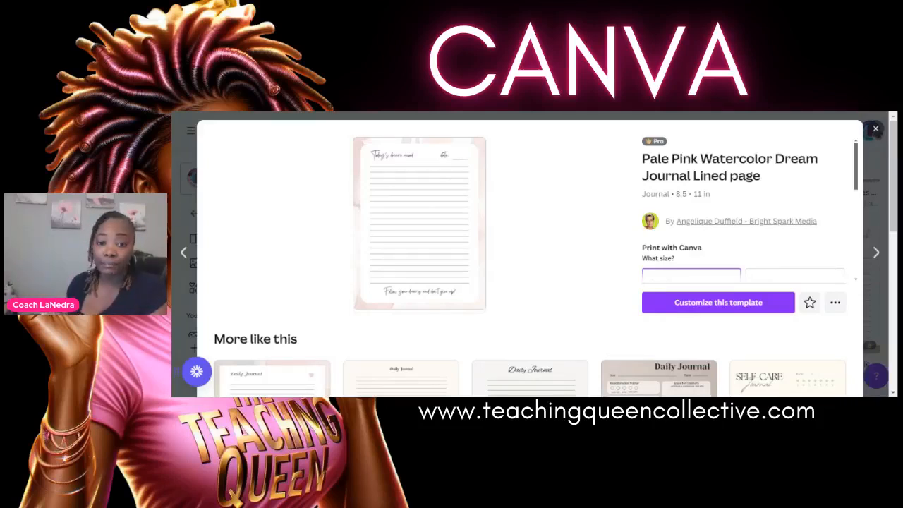
pyautogui.click(702, 308)
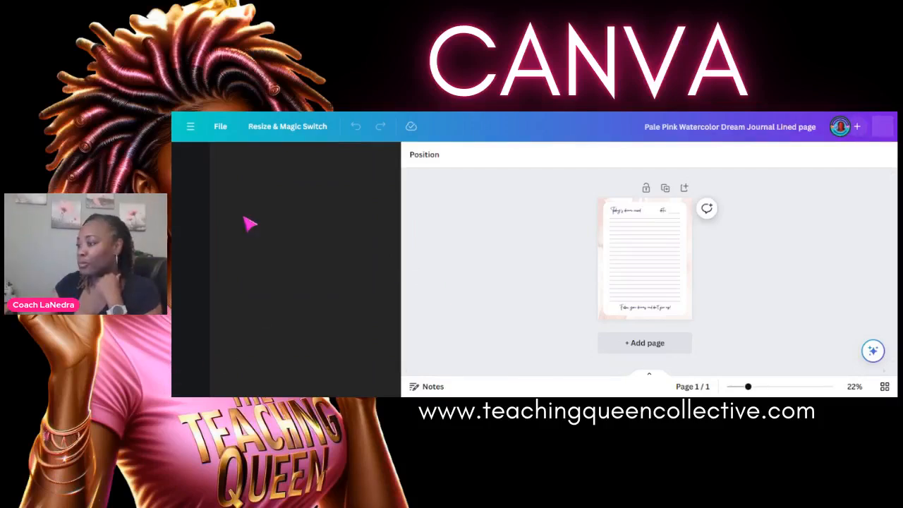
# Replace the "Today's dream record" heading on the lined page with "Journal"
pyautogui.click(407, 270)
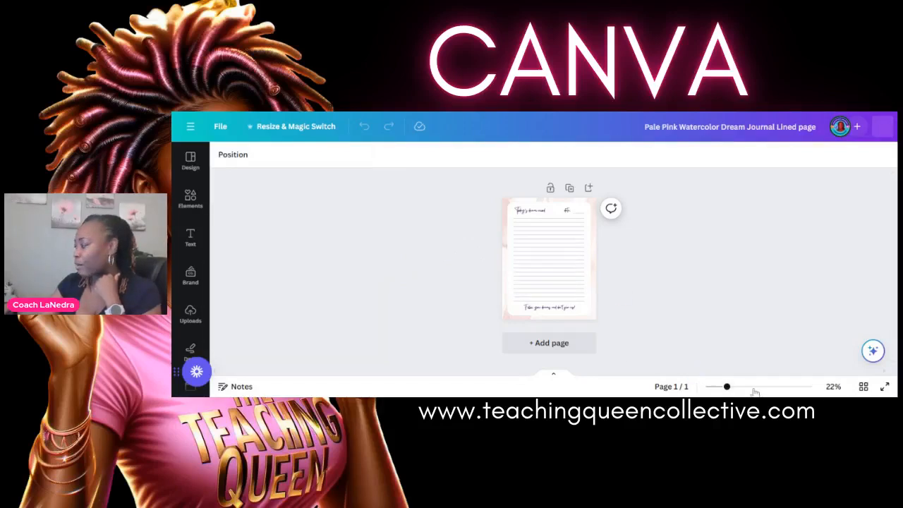
pyautogui.click(745, 387)
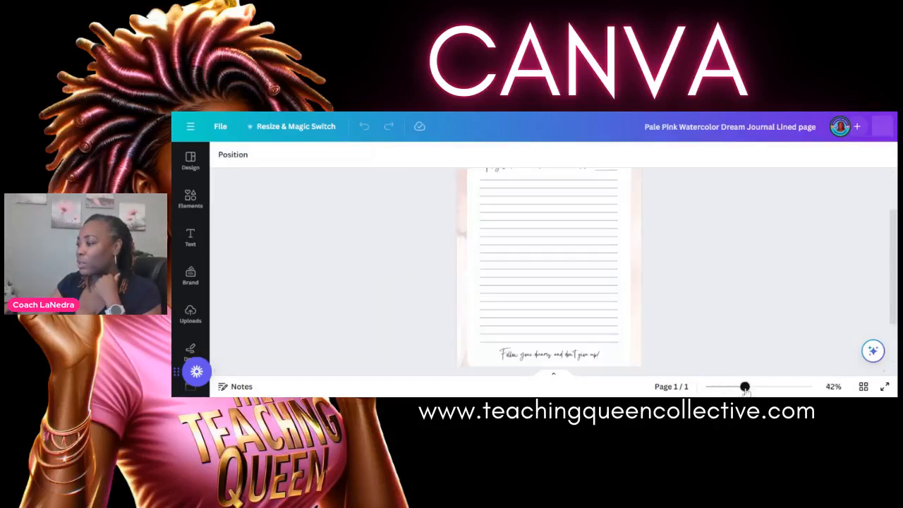
pyautogui.scroll(2, 593, 300)
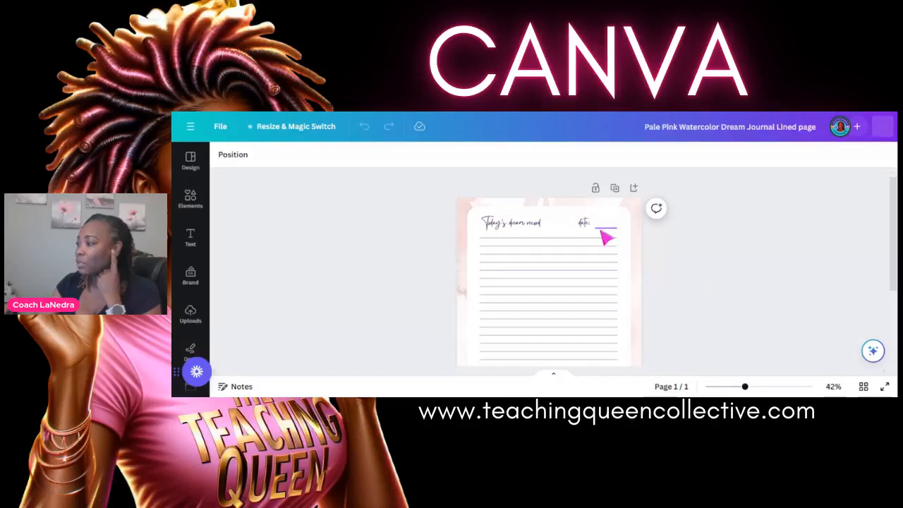
pyautogui.click(528, 235)
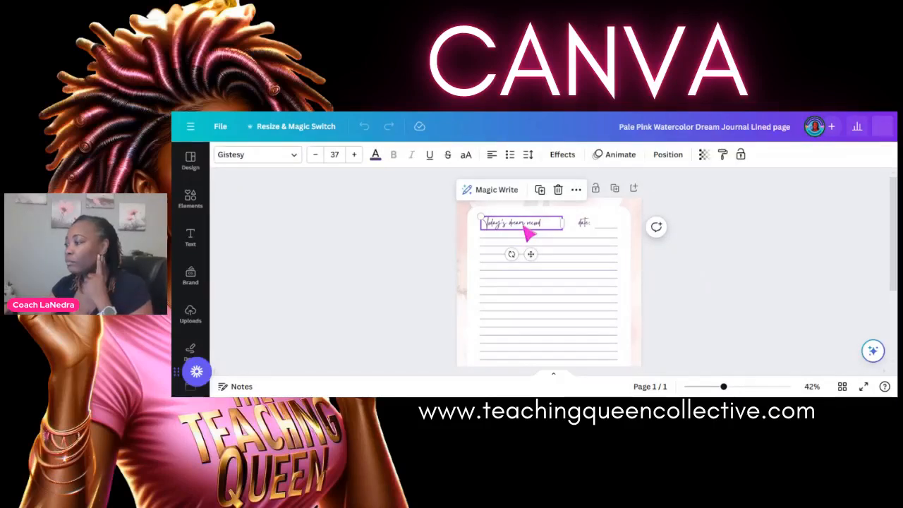
pyautogui.doubleClick(526, 230)
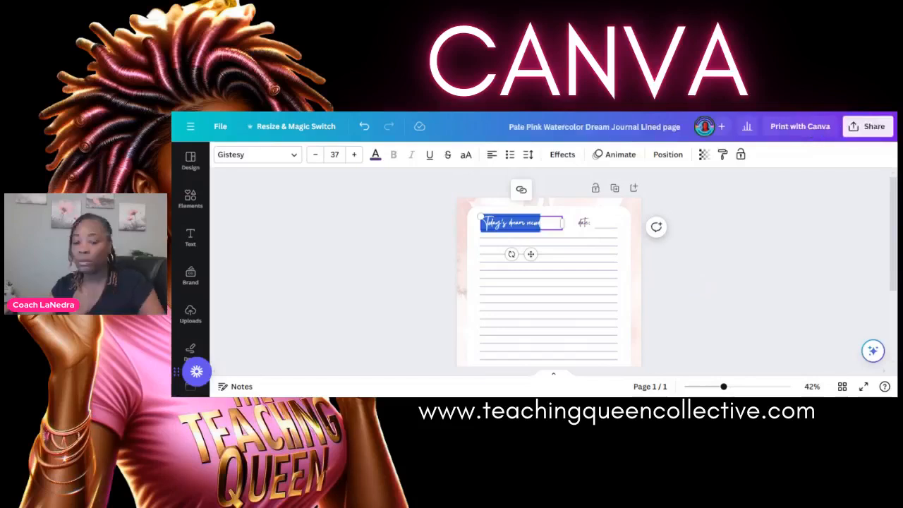
pyautogui.write('Journal')
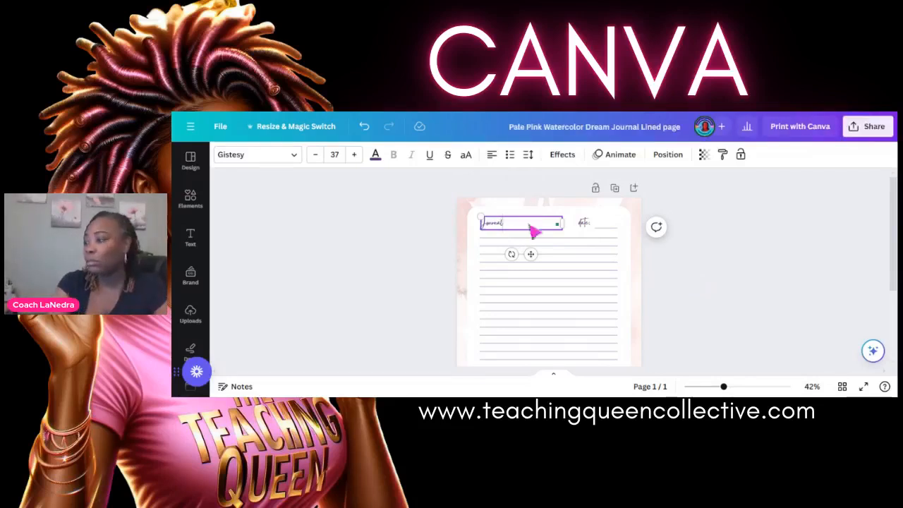
# Increase the font size of the "Journal" heading to 49
pyautogui.click(353, 157)
pyautogui.click(353, 157)
pyautogui.click(353, 157)
pyautogui.click(353, 156)
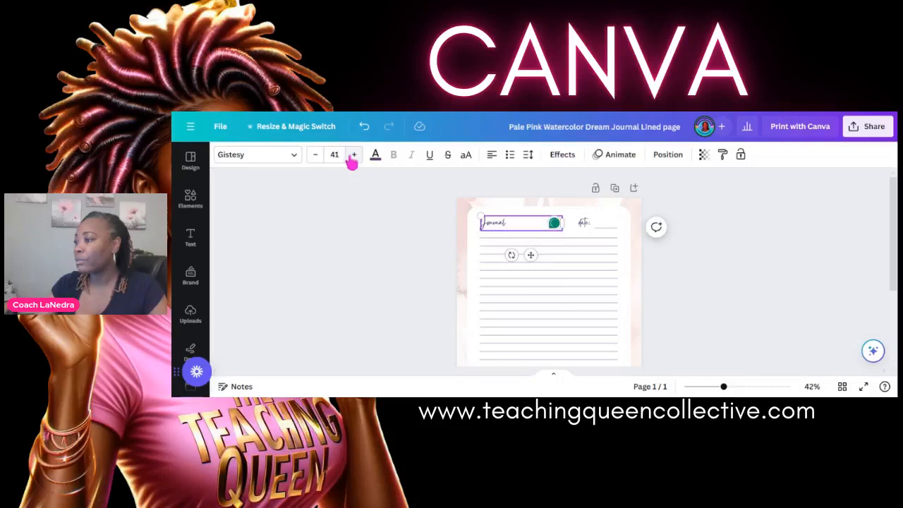
pyautogui.click(353, 156)
pyautogui.click(352, 157)
pyautogui.click(353, 157)
pyautogui.click(353, 157)
pyautogui.click(353, 156)
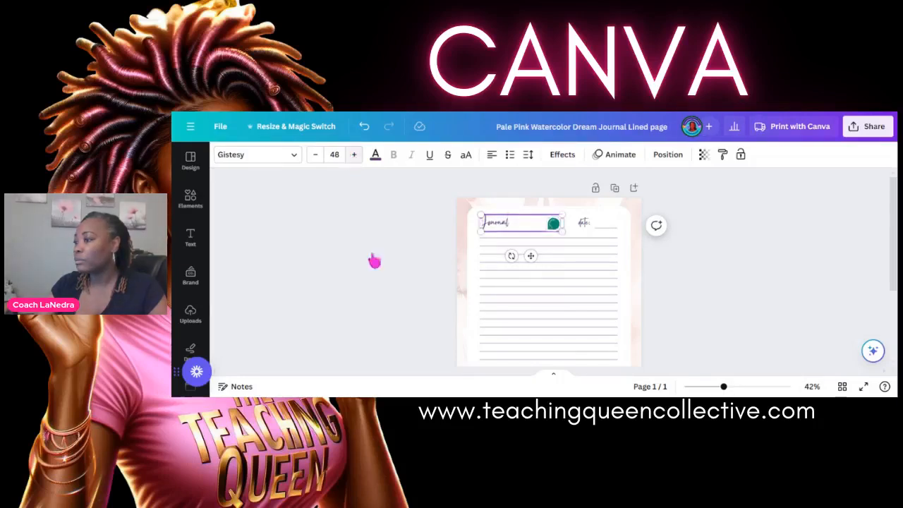
pyautogui.click(522, 233)
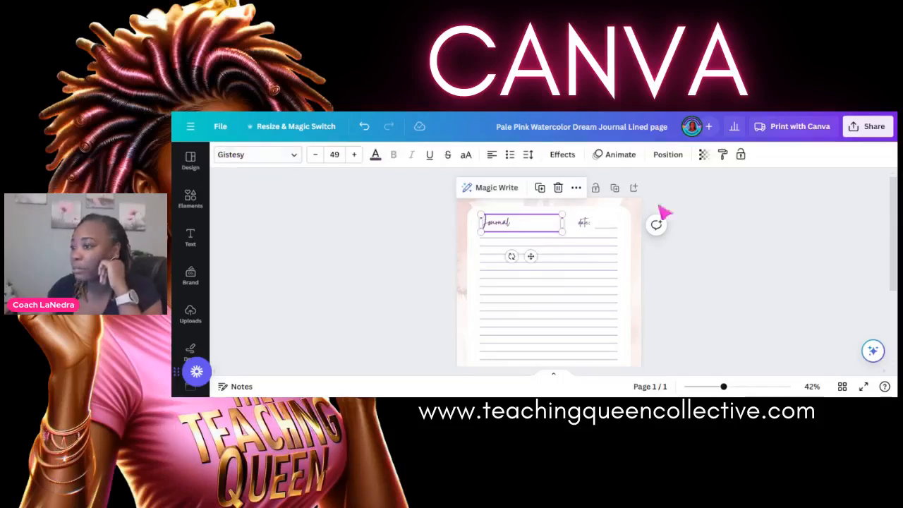
# Change the font of the "Follow your dreams and don't give up!" quote to Belleza and widen its text box to fit one line
pyautogui.scroll(-3, 635, 240)
pyautogui.scroll(-1, 579, 324)
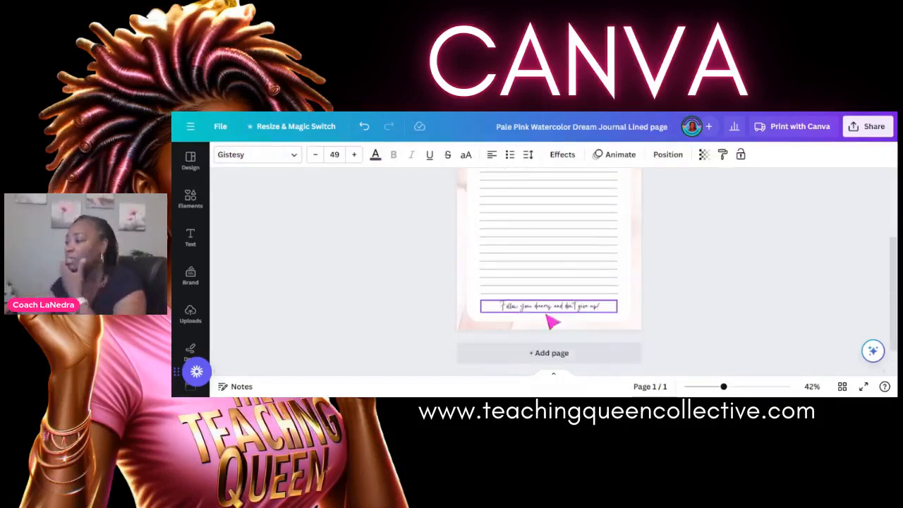
pyautogui.click(549, 311)
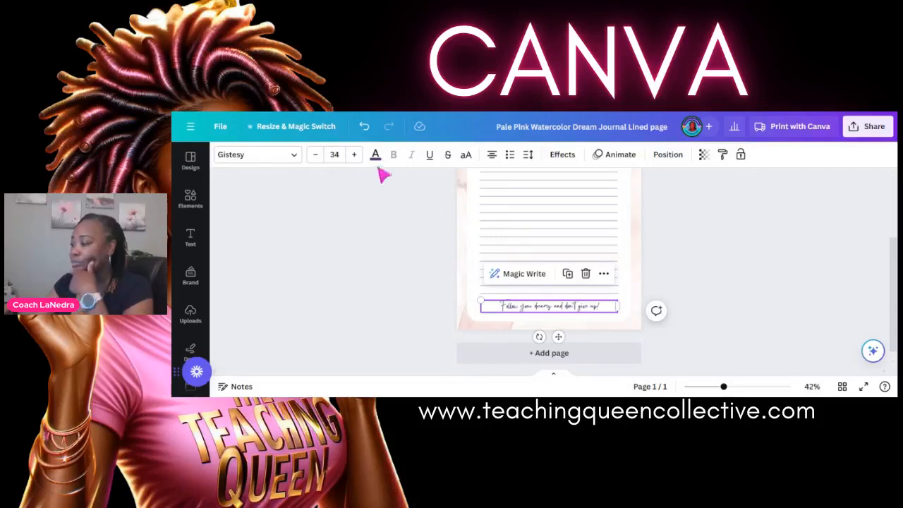
pyautogui.click(295, 157)
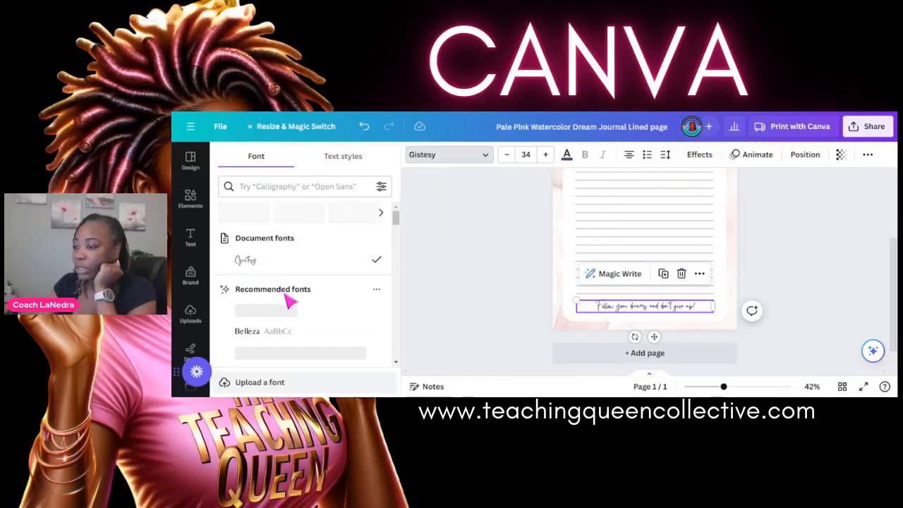
pyautogui.click(251, 337)
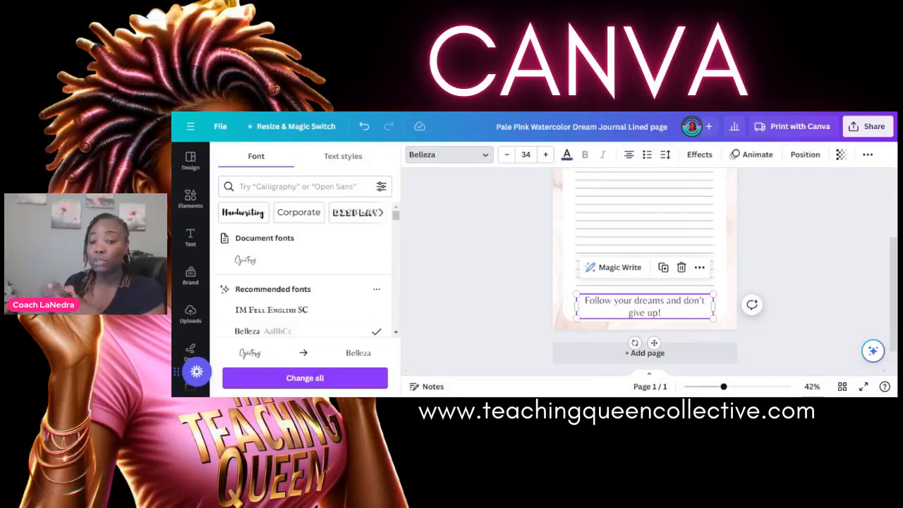
pyautogui.moveTo(714, 306); pyautogui.dragTo(729, 302)
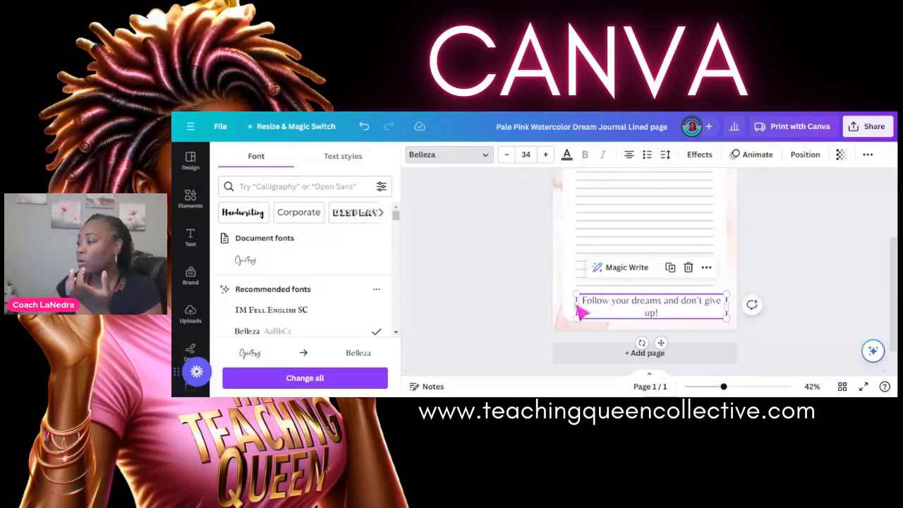
pyautogui.moveTo(574, 305); pyautogui.dragTo(564, 307)
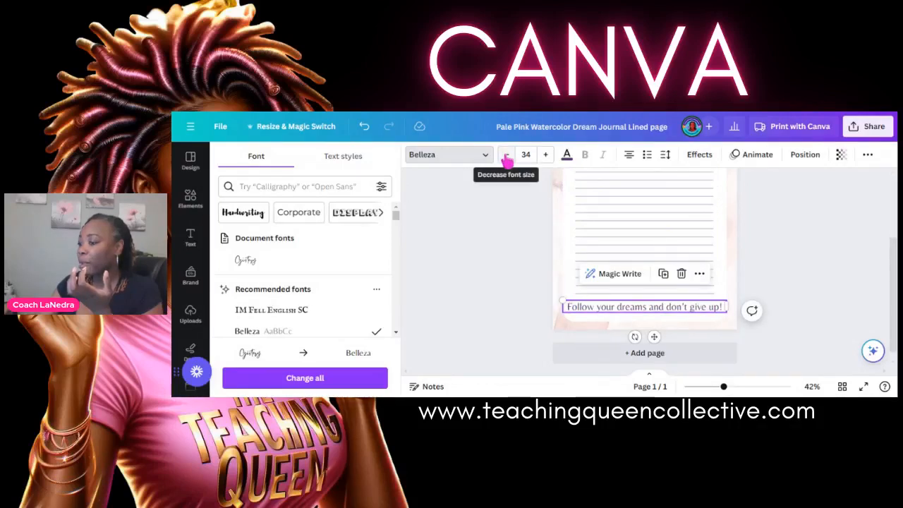
# Reduce the font size of the "Follow your dreams and don't give up!" quote to 23
pyautogui.click(506, 157)
pyautogui.click(506, 157)
pyautogui.click(506, 156)
pyautogui.click(506, 157)
pyautogui.click(506, 157)
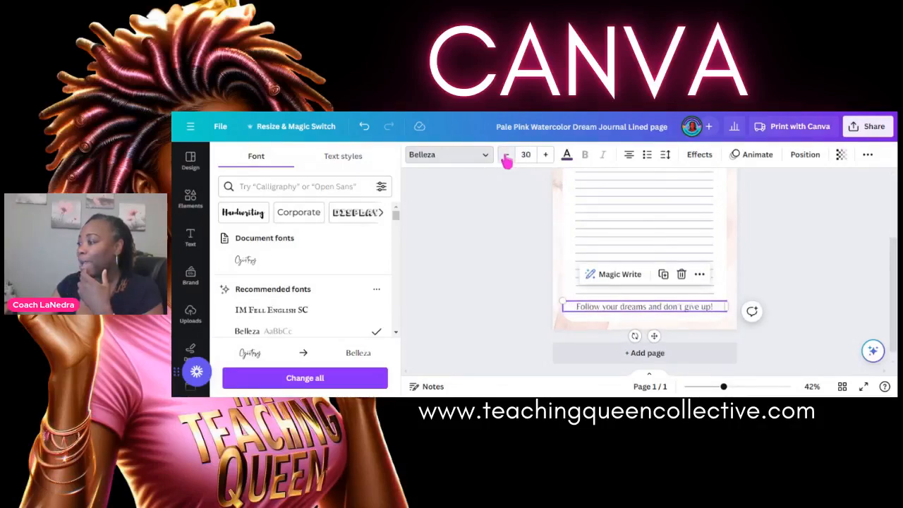
pyautogui.click(506, 156)
pyautogui.click(506, 156)
pyautogui.click(506, 156)
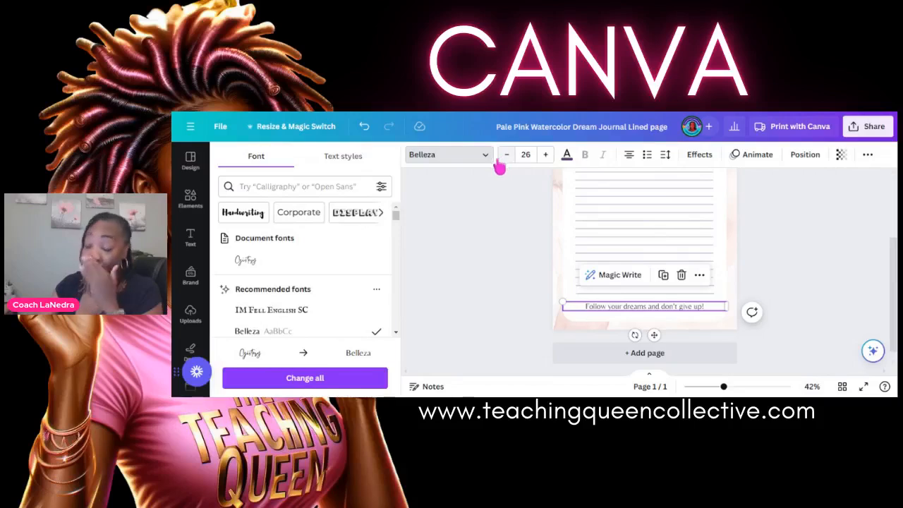
pyautogui.click(506, 156)
pyautogui.click(506, 157)
pyautogui.click(506, 157)
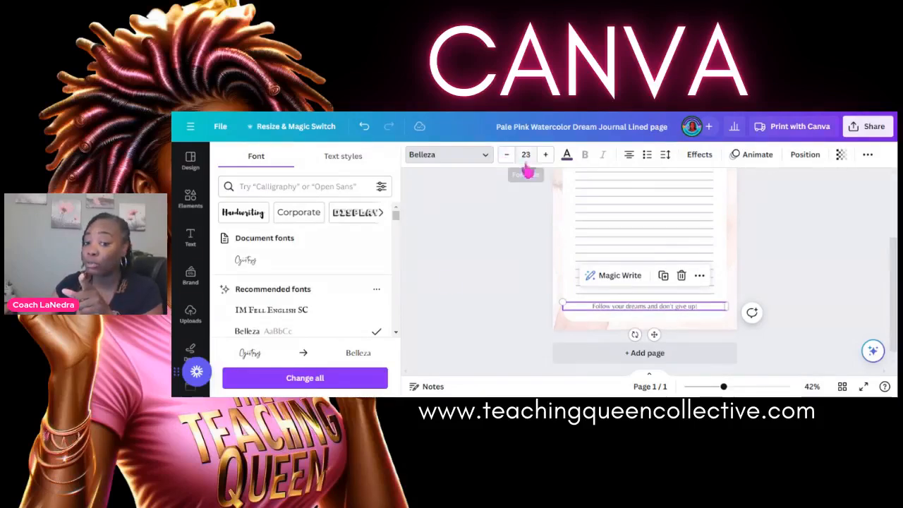
# Duplicate the lined journal page
pyautogui.scroll(2, 769, 265)
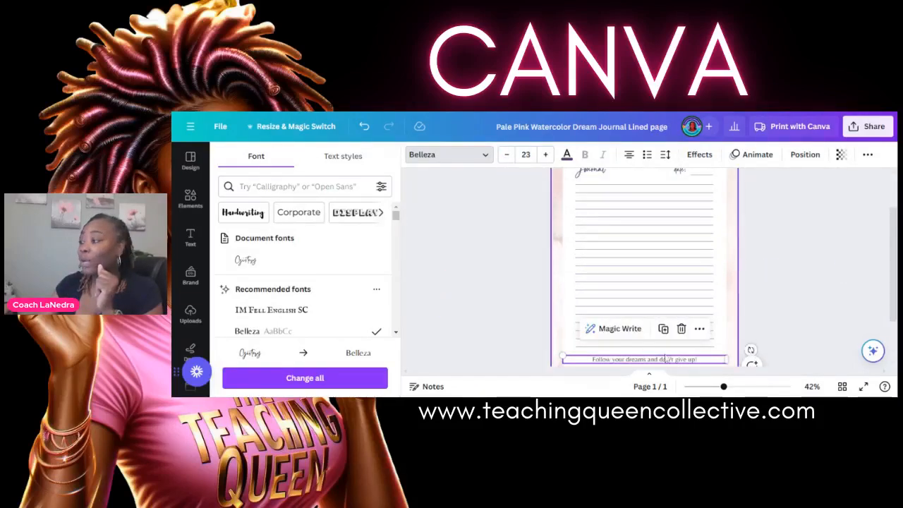
pyautogui.scroll(2, 671, 342)
pyautogui.click(711, 190)
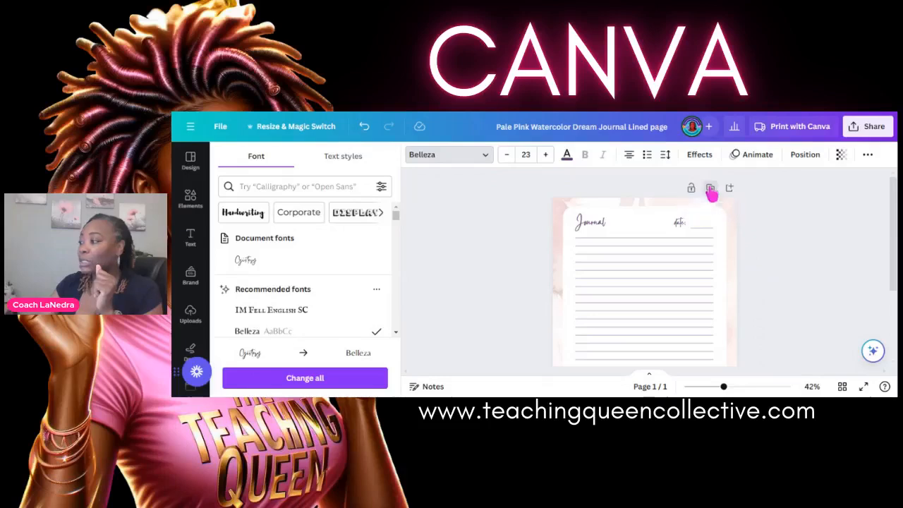
pyautogui.scroll(-3, 599, 296)
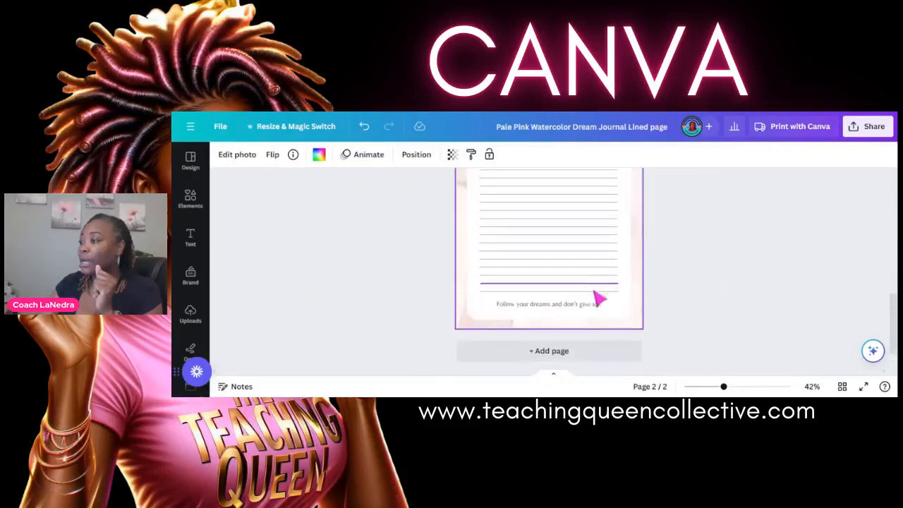
pyautogui.moveTo(723, 387); pyautogui.dragTo(715, 387)
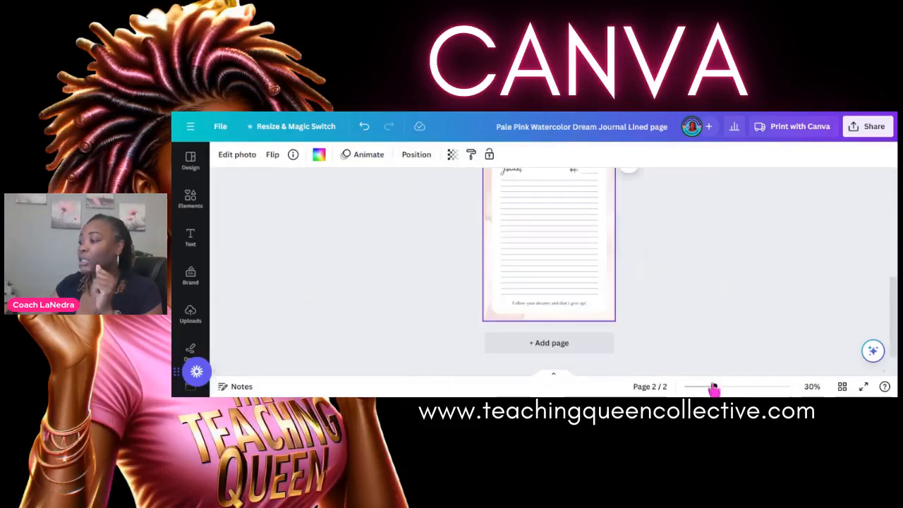
pyautogui.scroll(4, 621, 261)
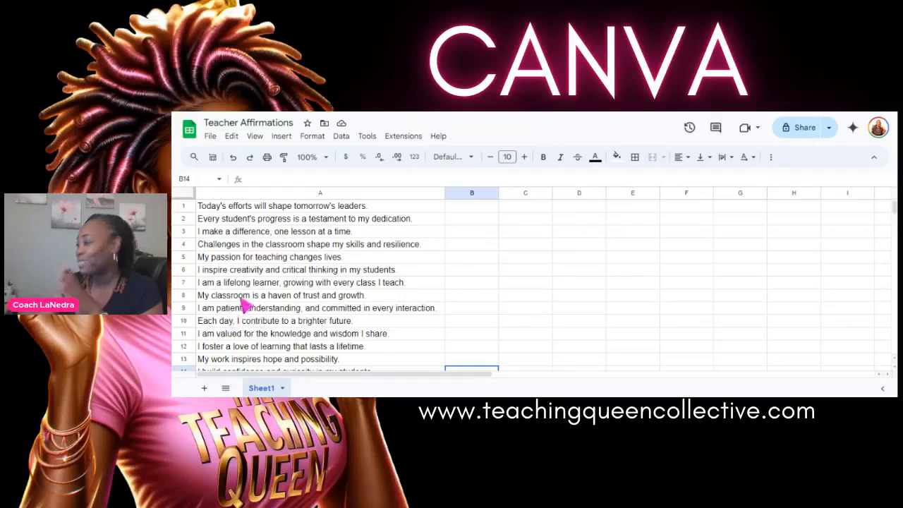
# Switch to the Teacher Affirmations sheet in Google Sheets, look over the list and download it as a Comma Separated Values (.csv) file
pyautogui.scroll(-3, 247, 304)
pyautogui.scroll(3, 257, 343)
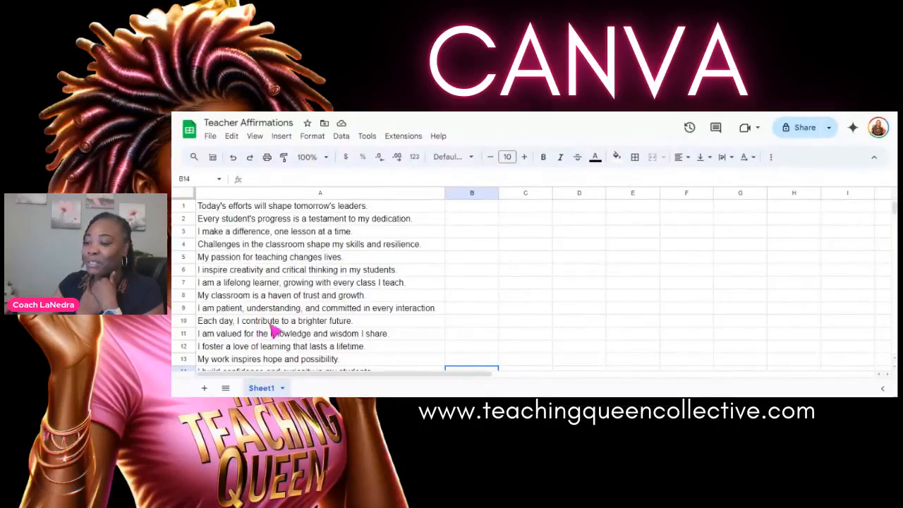
pyautogui.scroll(-2, 279, 310)
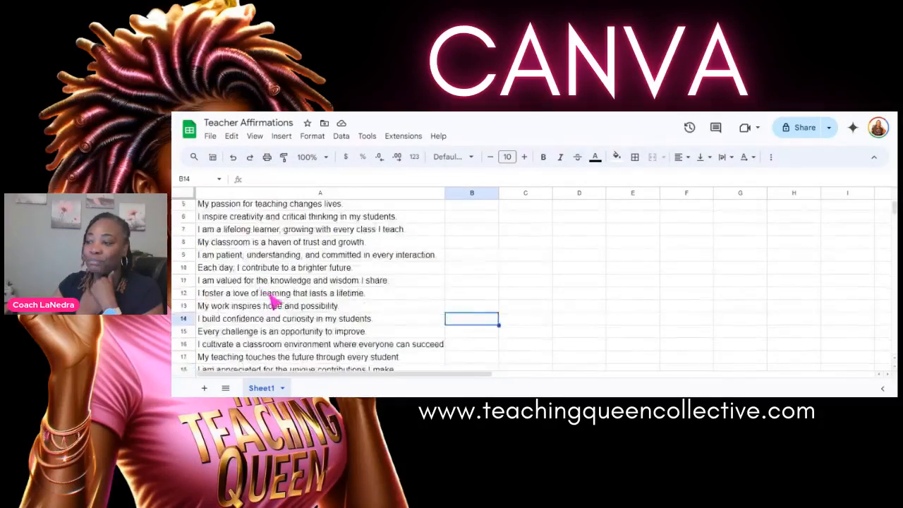
pyautogui.scroll(2, 282, 302)
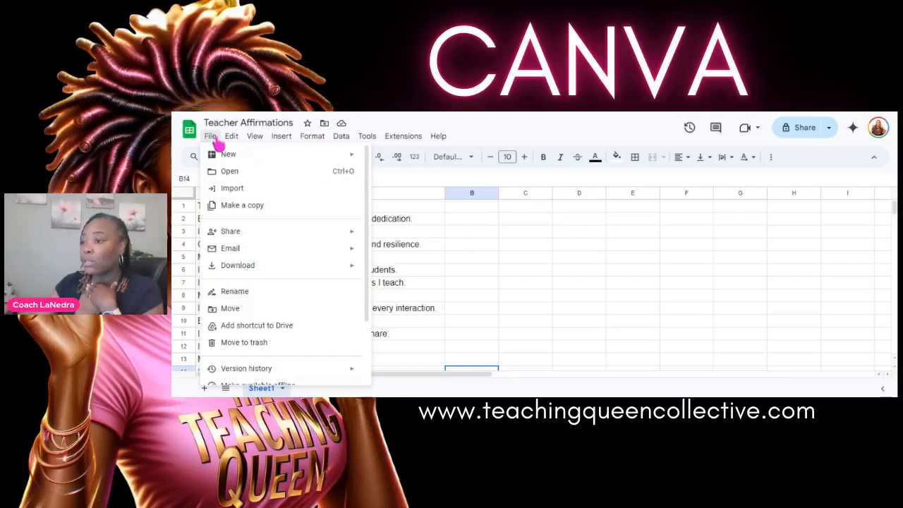
pyautogui.moveTo(248, 271)
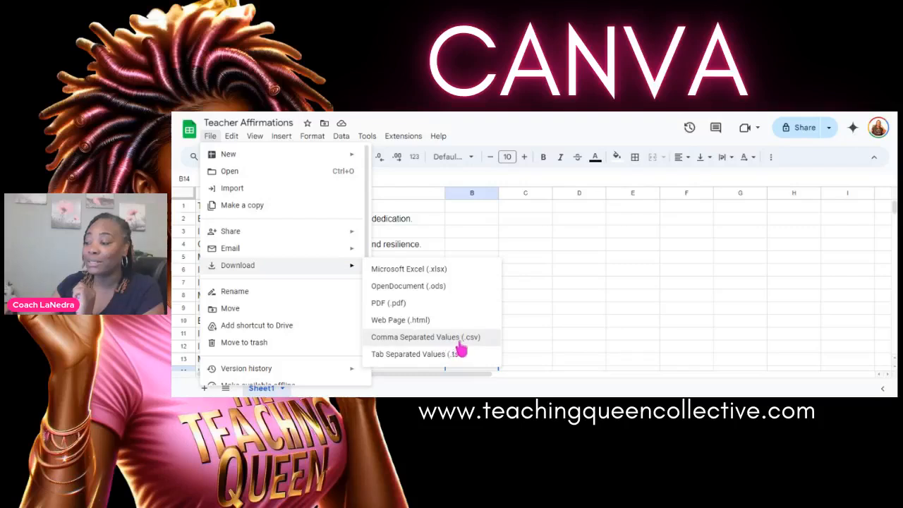
pyautogui.click(458, 342)
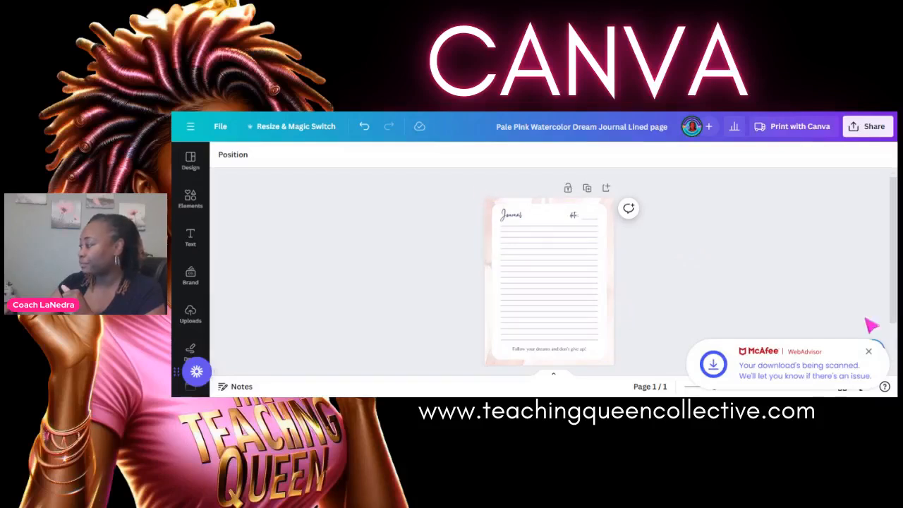
pyautogui.click(869, 353)
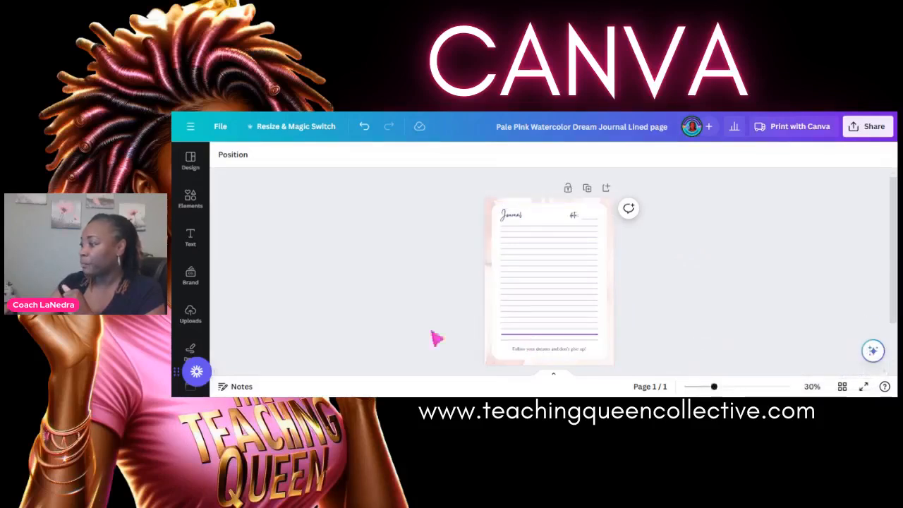
# Open the Bulk create app for the journal design and load the teacher affirmations CSV as its data
pyautogui.scroll(-2, 185, 322)
pyautogui.scroll(-3, 185, 319)
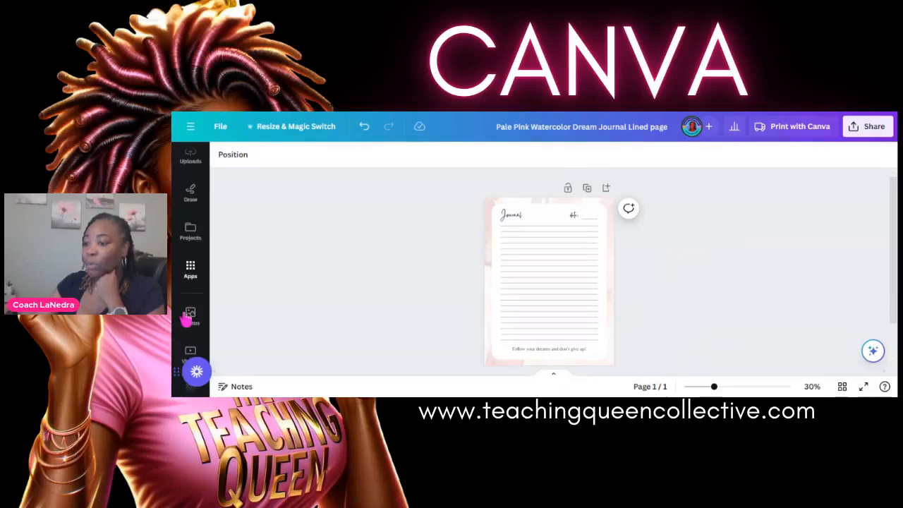
pyautogui.click(191, 270)
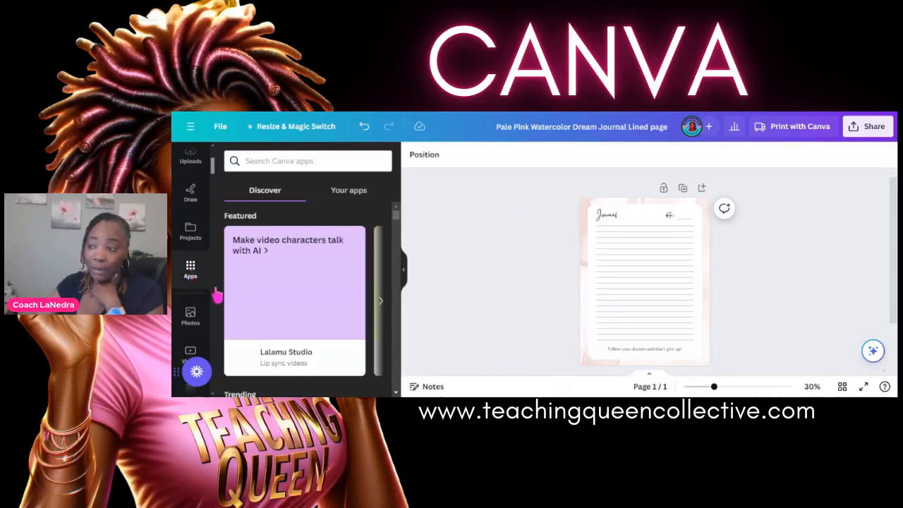
pyautogui.scroll(-5, 342, 218)
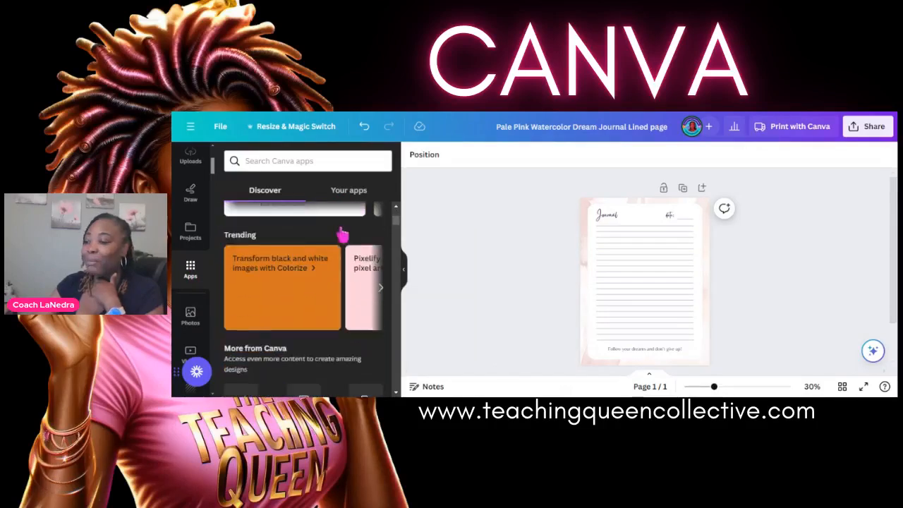
pyautogui.scroll(-2, 342, 236)
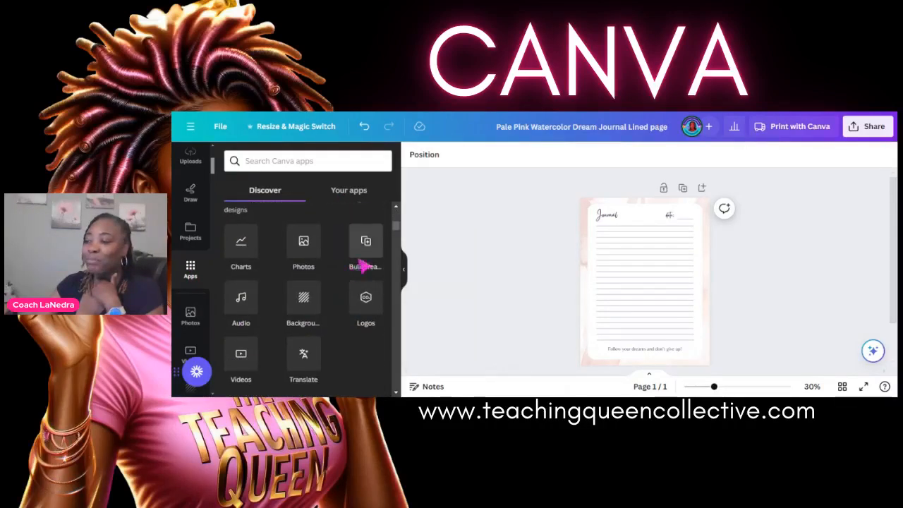
pyautogui.click(366, 246)
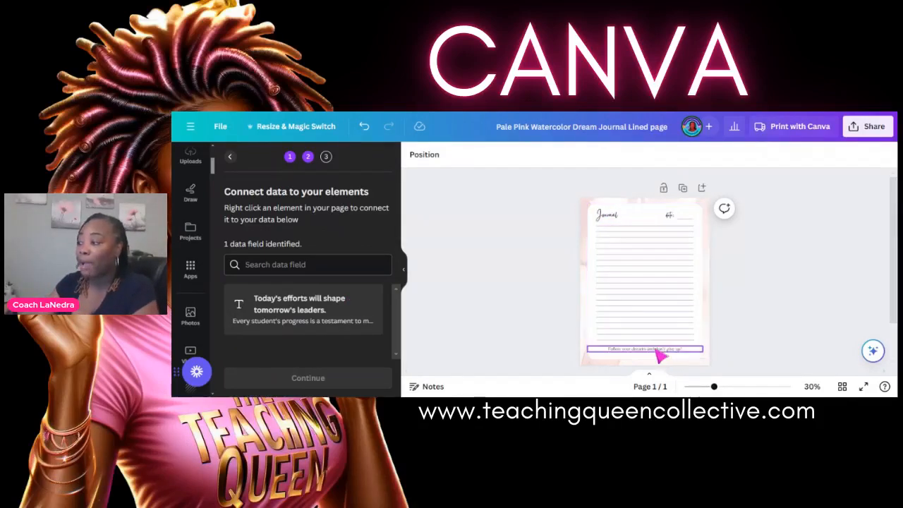
# Delete the "Journal" heading and move the "Follow your dreams and don't give up!" quote to the top of the page
pyautogui.click(606, 223)
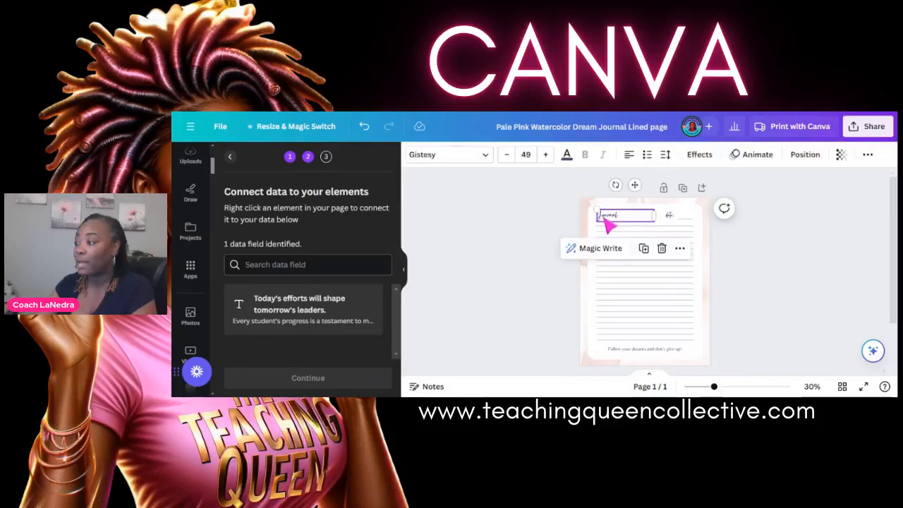
pyautogui.press('Delete')
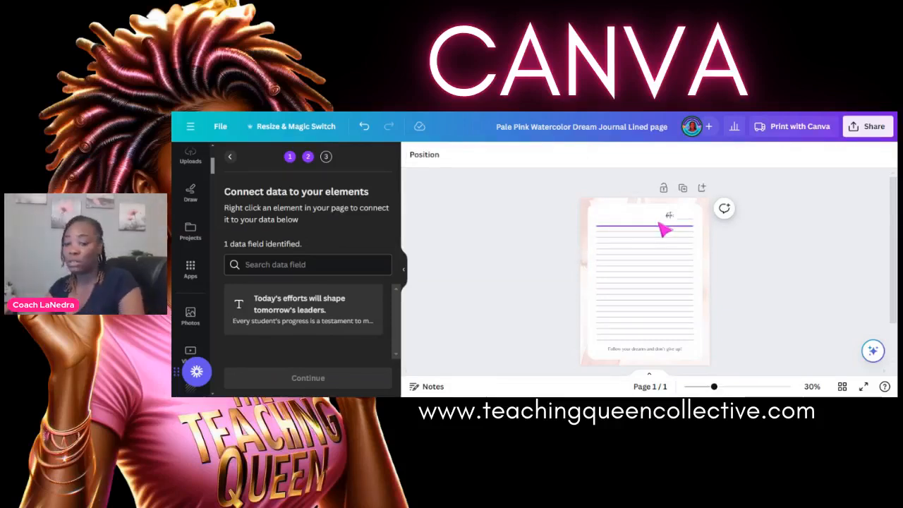
pyautogui.click(671, 350)
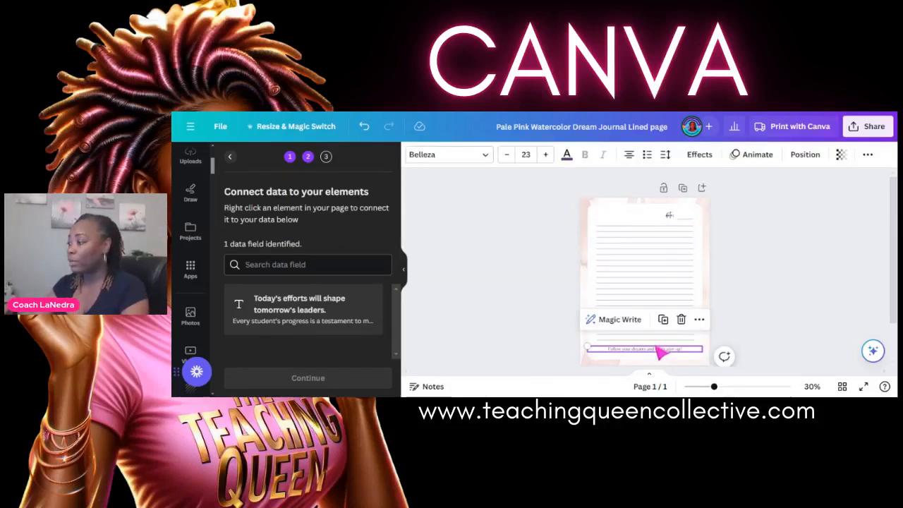
pyautogui.moveTo(664, 351); pyautogui.dragTo(661, 211)
# Lock the white panel behind the ruled lines on the journal page
pyautogui.click(601, 226)
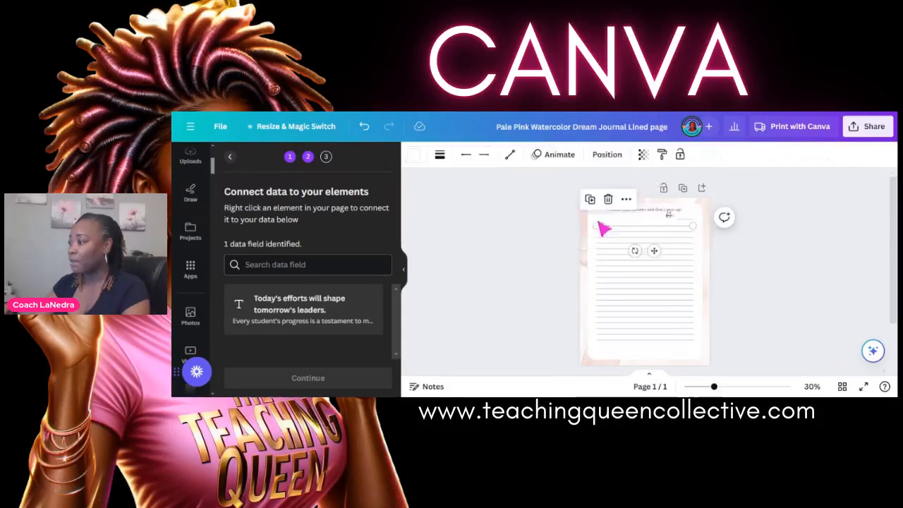
pyautogui.click(597, 247)
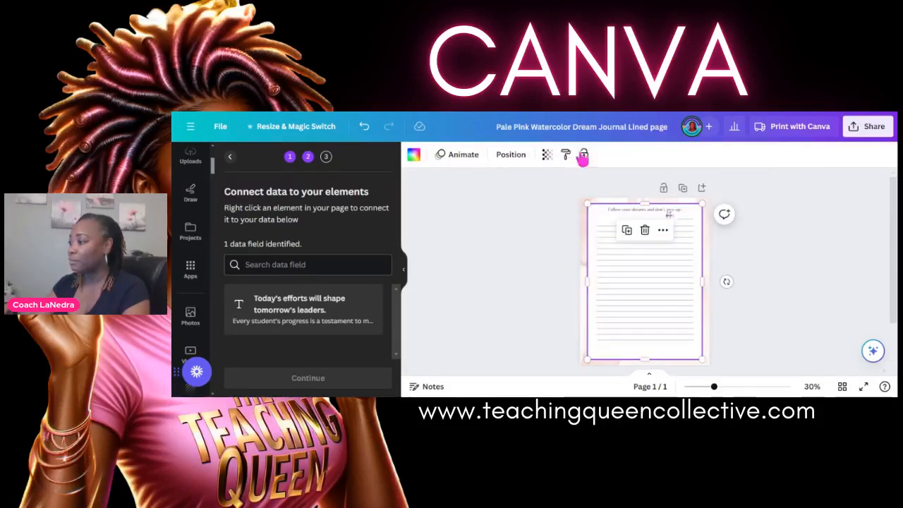
pyautogui.click(602, 238)
pyautogui.click(604, 228)
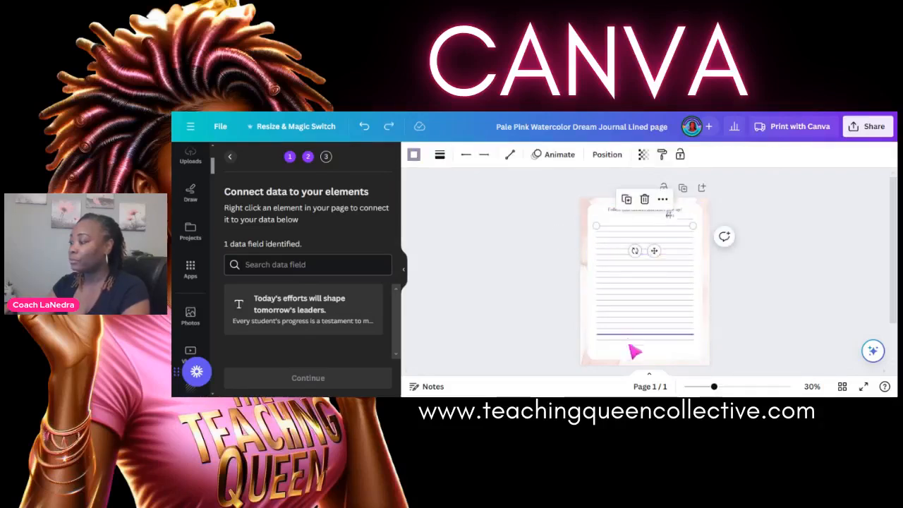
# Select all the ruled lines on the journal page and group them
pyautogui.click(628, 351)
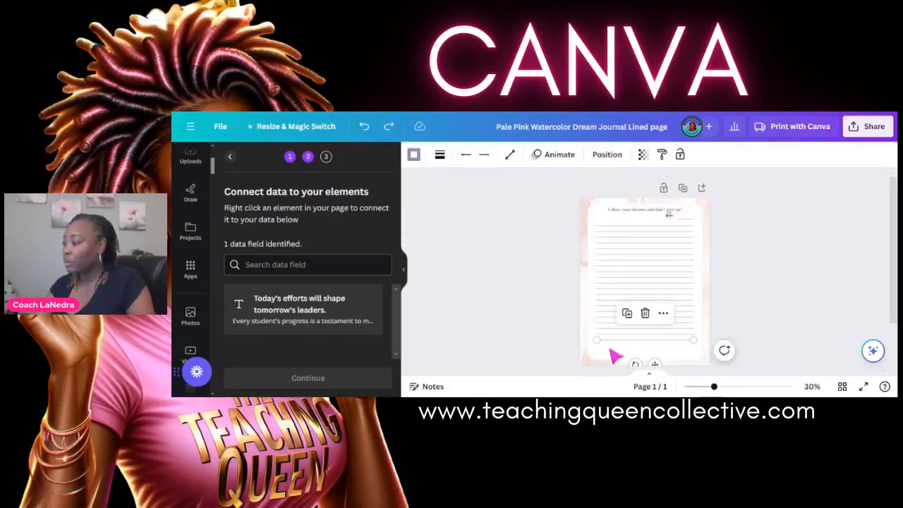
pyautogui.click(601, 355)
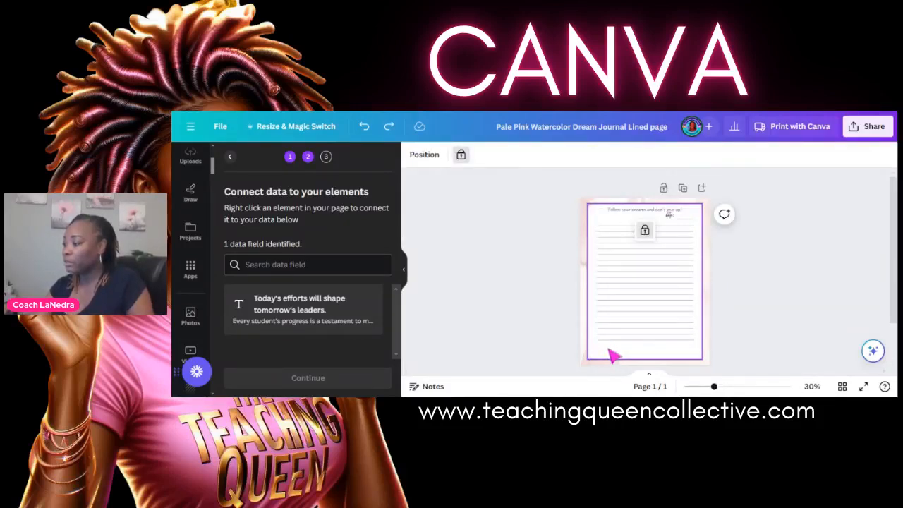
pyautogui.moveTo(607, 349); pyautogui.dragTo(605, 223)
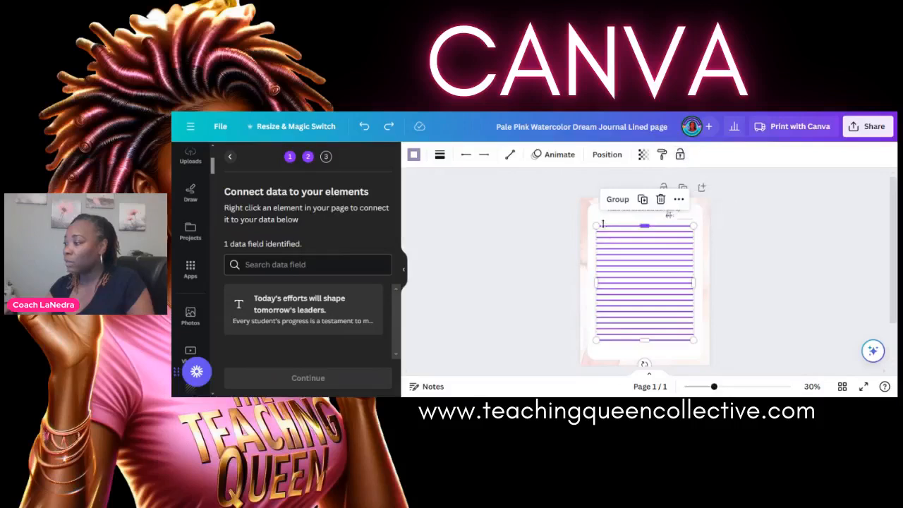
pyautogui.click(618, 202)
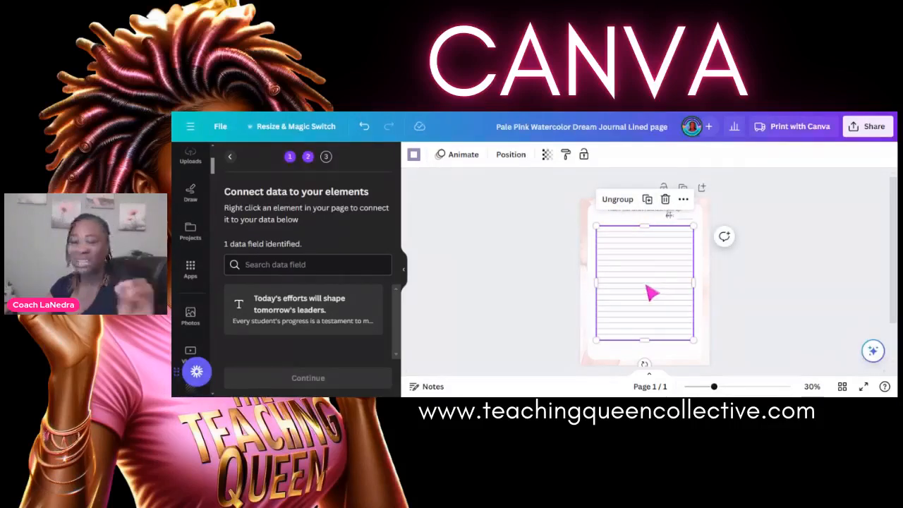
# Move the grouped ruled lines down slightly and place the date label with its line below the quote
pyautogui.moveTo(653, 284); pyautogui.dragTo(648, 301)
pyautogui.click(680, 218)
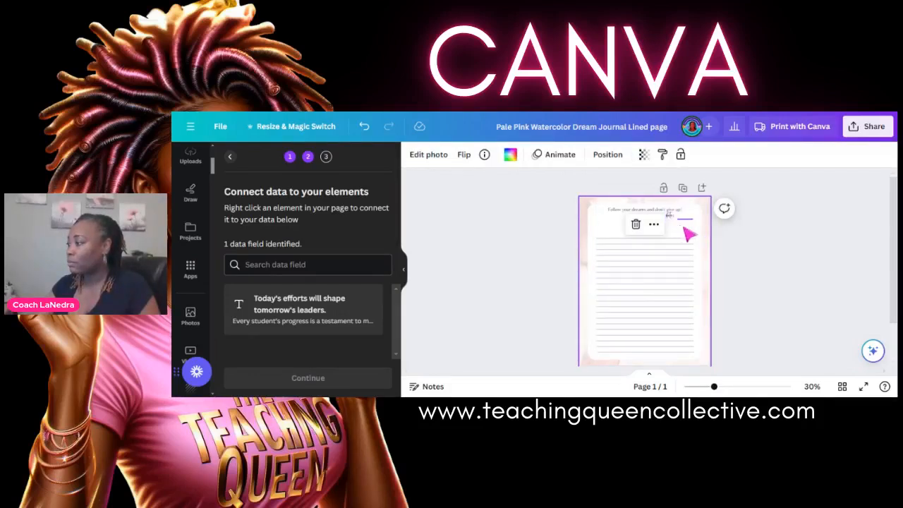
pyautogui.click(682, 223)
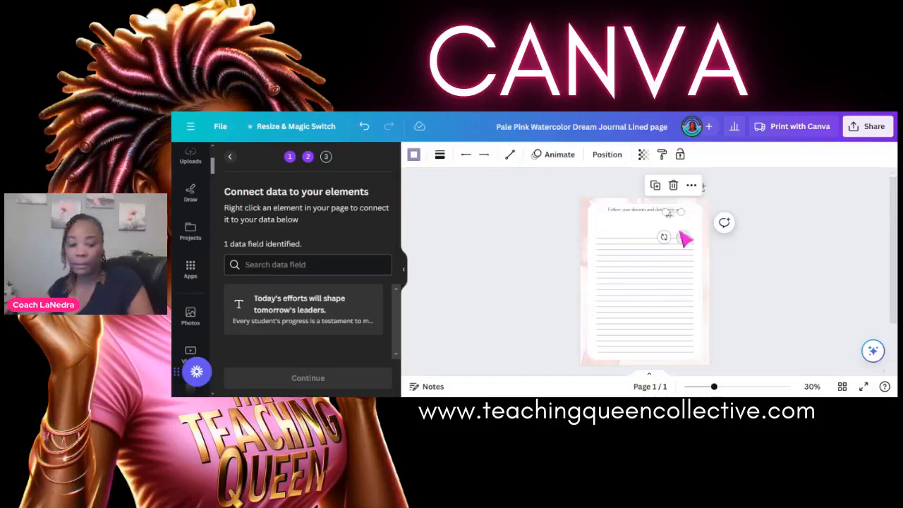
pyautogui.click(737, 387)
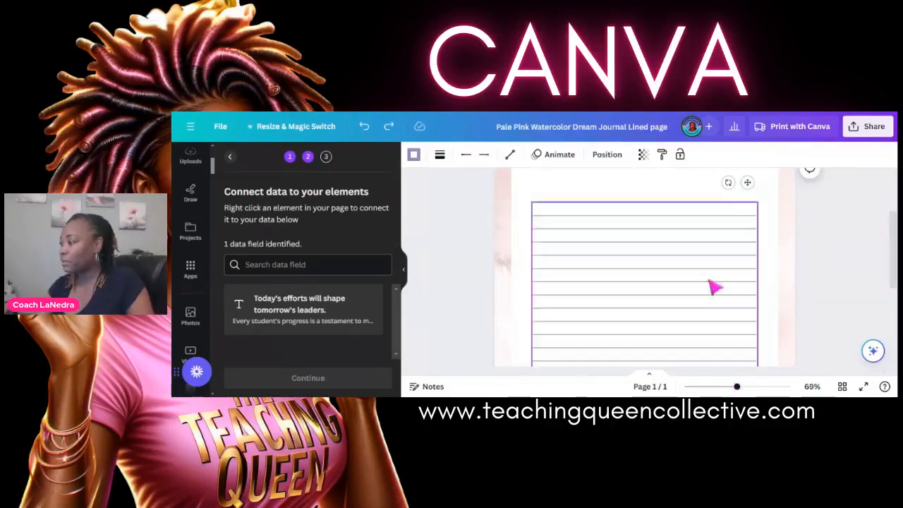
pyautogui.scroll(2, 714, 286)
pyautogui.click(733, 246)
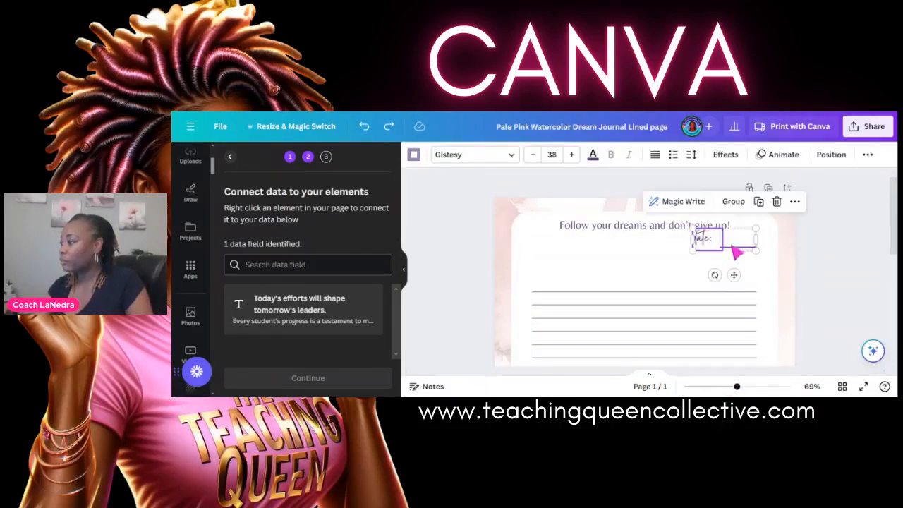
pyautogui.moveTo(733, 246); pyautogui.dragTo(682, 231)
pyautogui.click(764, 293)
# Unlock the white panel behind the ruled lines and lock it again
pyautogui.click(502, 271)
pyautogui.scroll(-1, 520, 261)
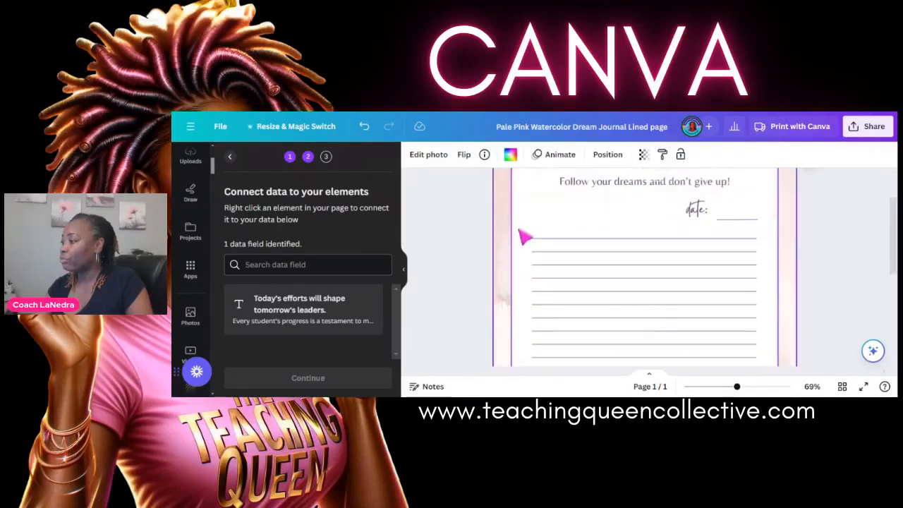
pyautogui.click(522, 230)
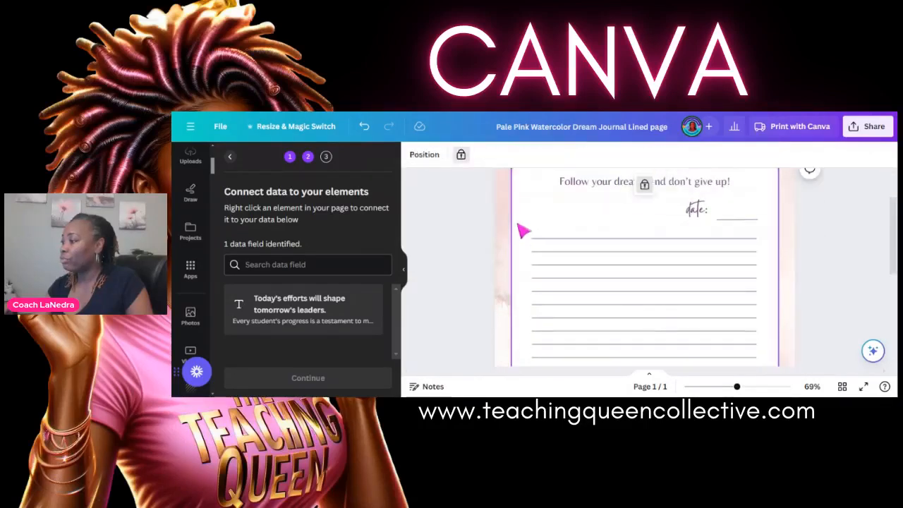
pyautogui.click(460, 154)
pyautogui.click(584, 155)
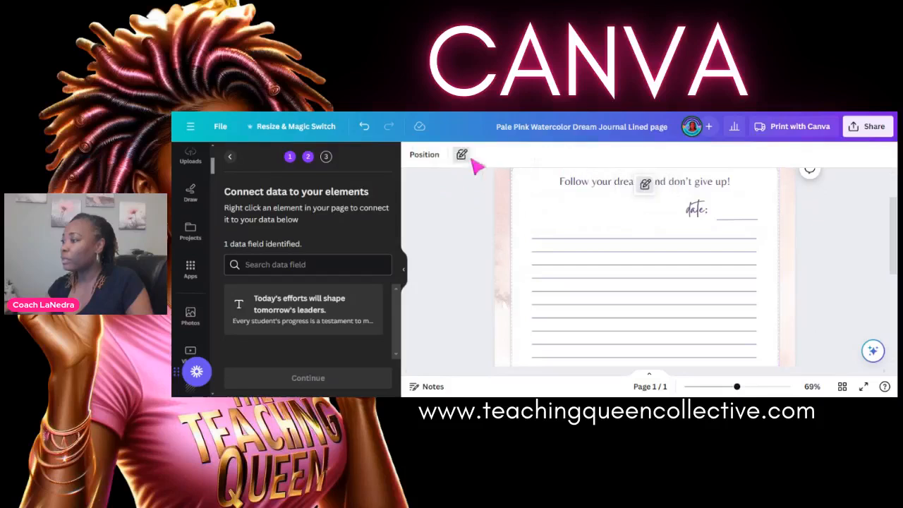
pyautogui.click(656, 259)
# Replace the "Follow your dreams and don't give up!" quote with the placeholder text "Affirmation"
pyautogui.scroll(1, 656, 260)
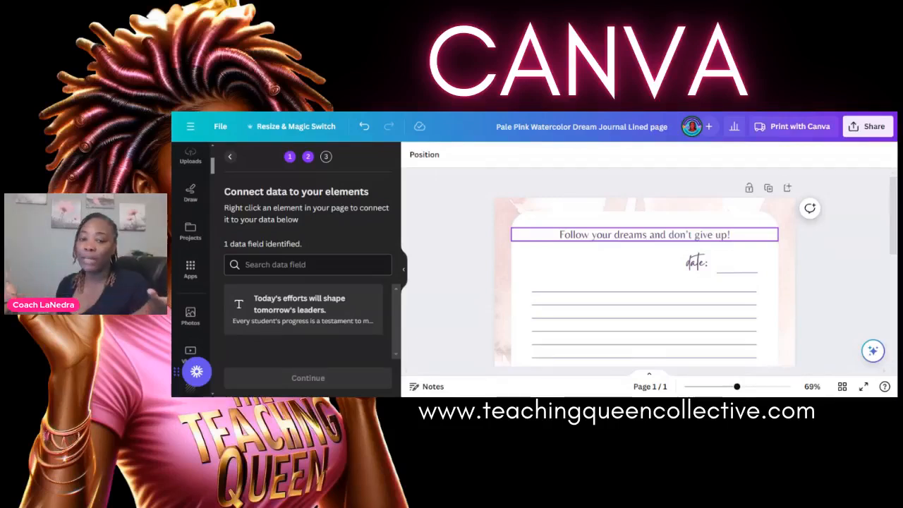
pyautogui.click(655, 239)
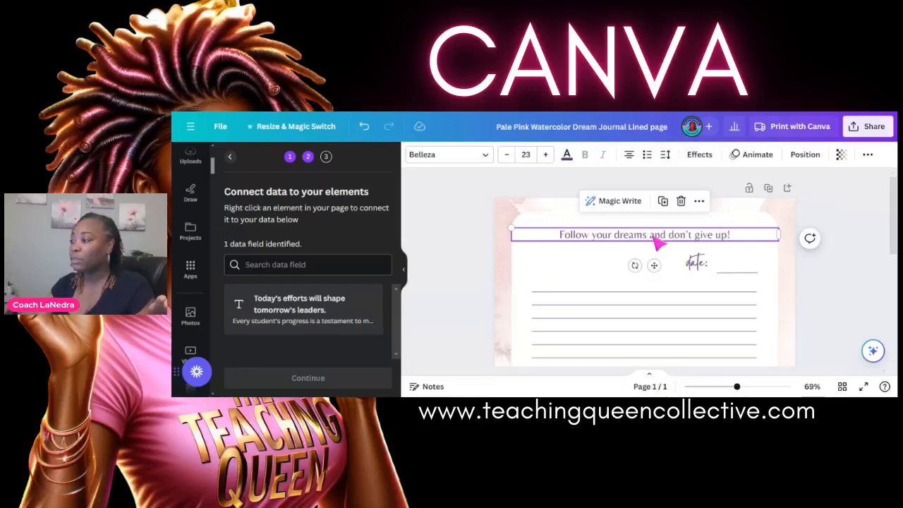
pyautogui.doubleClick(655, 239)
pyautogui.write('A')
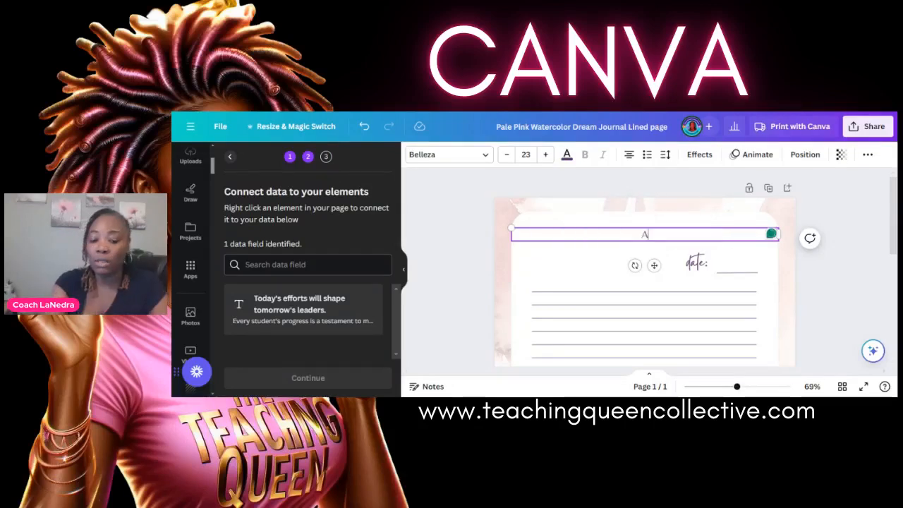
pyautogui.write('ffirat')
pyautogui.press('BackSpace')
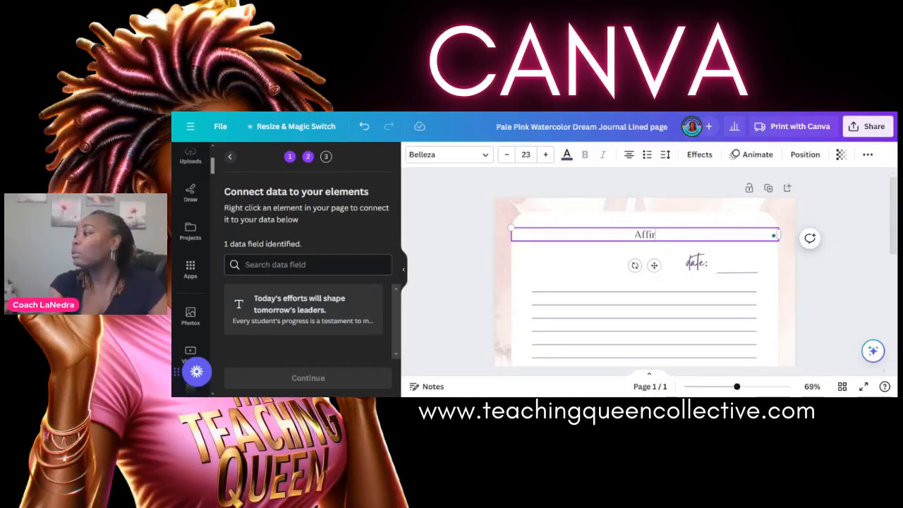
pyautogui.write('mation')
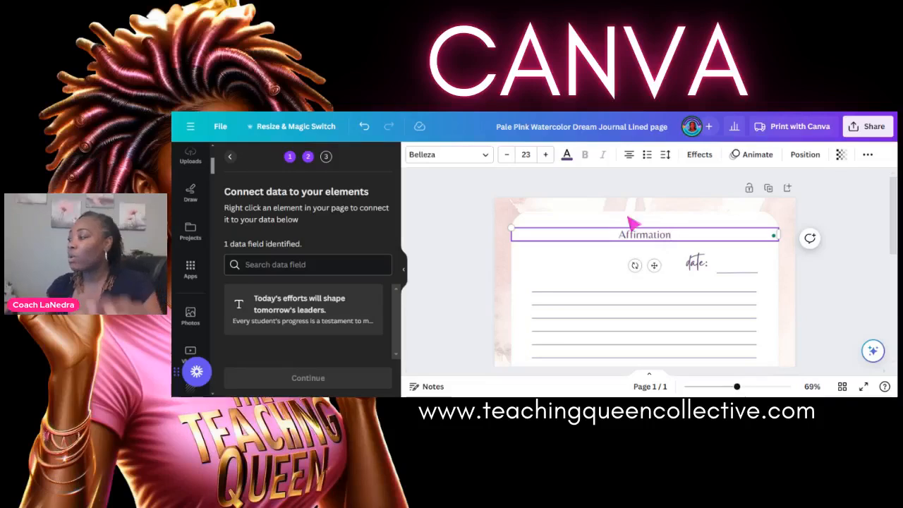
pyautogui.click(785, 291)
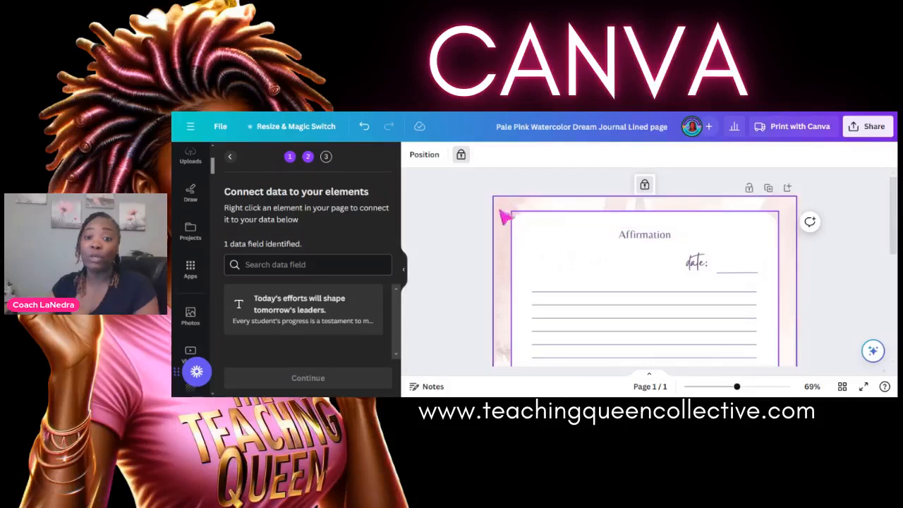
# Examine whether the "Affirmation" text, the date label and the date line each offer the Connect data option
pyautogui.click(654, 242)
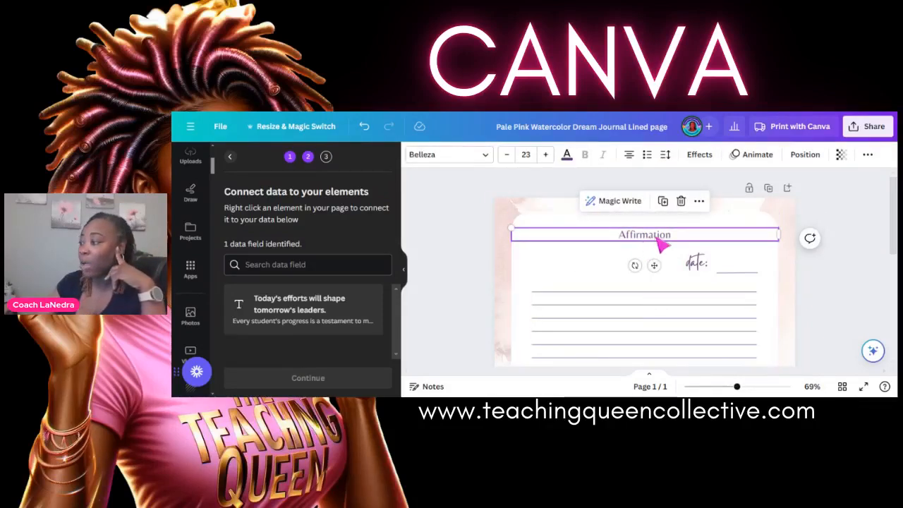
pyautogui.rightClick(661, 243)
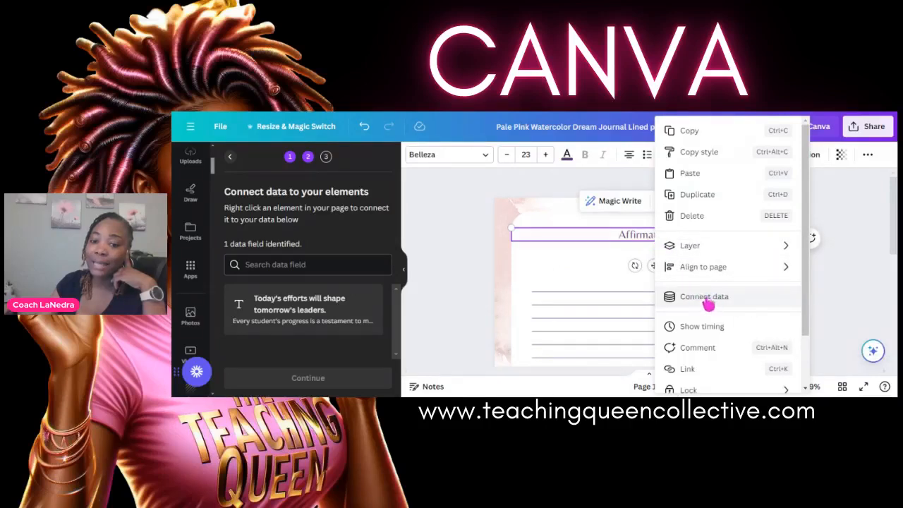
pyautogui.click(531, 213)
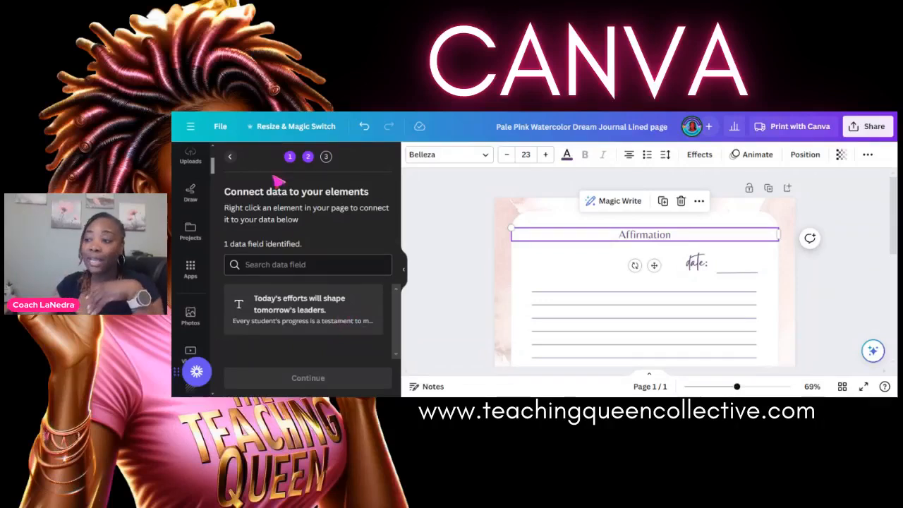
pyautogui.rightClick(599, 236)
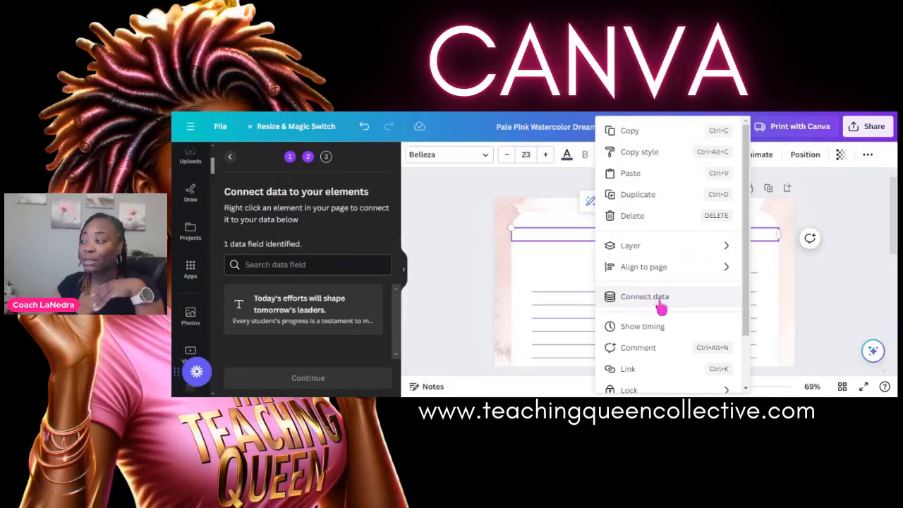
pyautogui.click(471, 242)
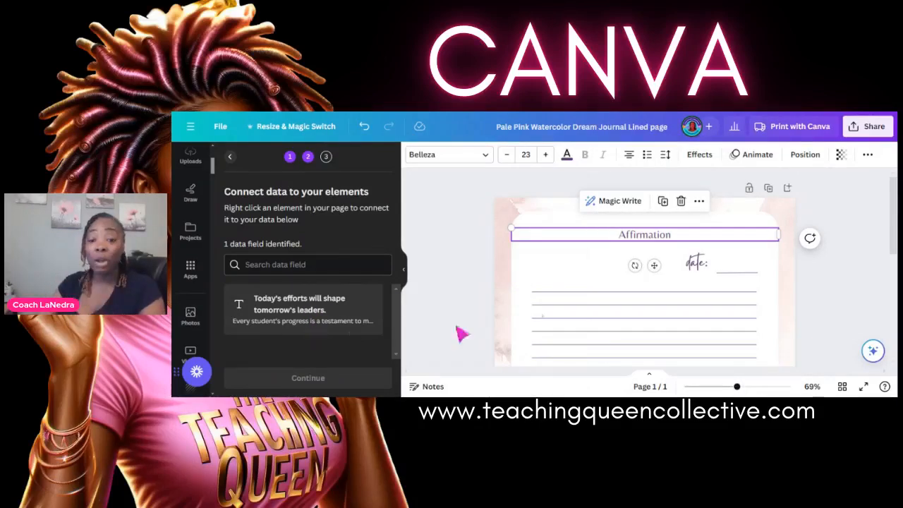
pyautogui.click(577, 264)
pyautogui.click(628, 239)
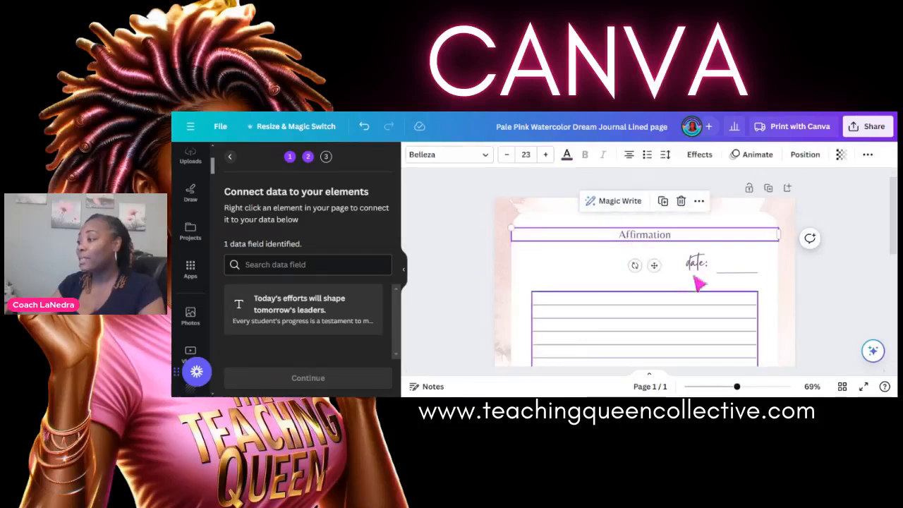
pyautogui.click(698, 264)
pyautogui.rightClick(700, 269)
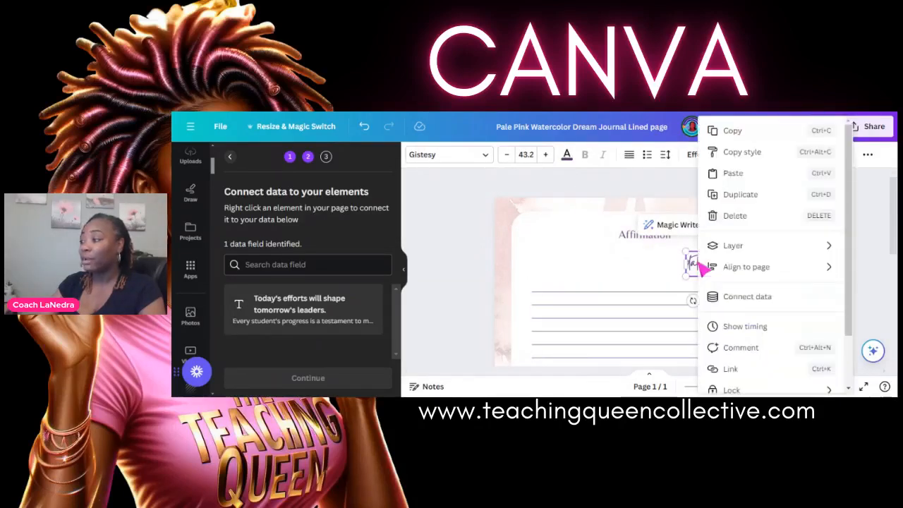
pyautogui.click(692, 298)
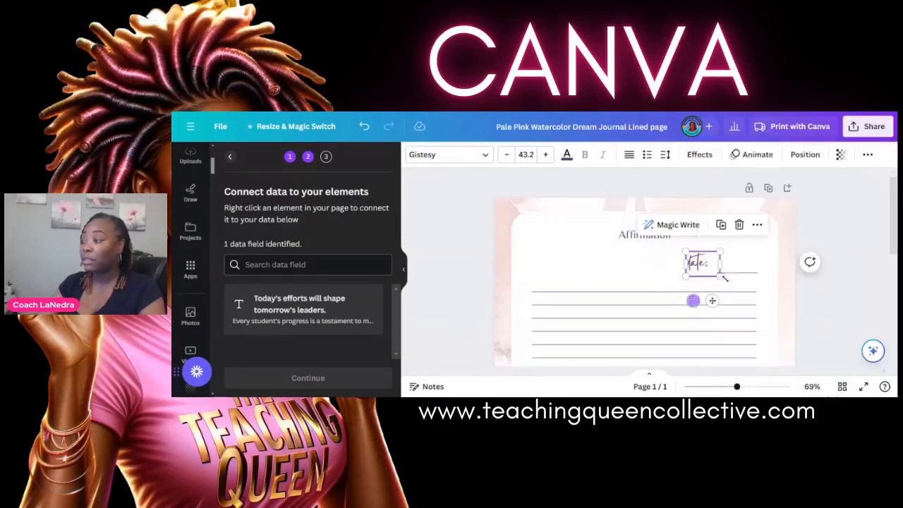
pyautogui.click(734, 275)
pyautogui.rightClick(730, 275)
pyautogui.moveTo(730, 275)
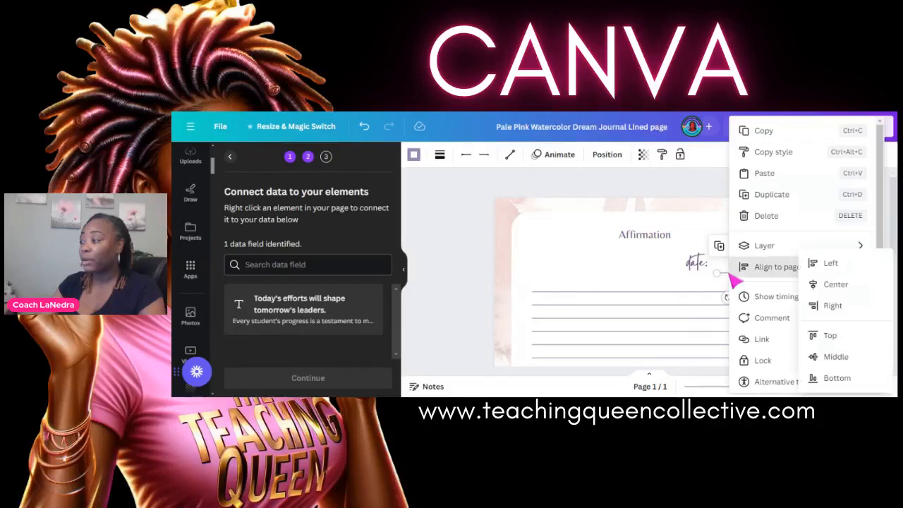
pyautogui.click(660, 278)
# Connect the "Affirmation" text to the "Today's efforts will shape tomorrow's leaders." data field
pyautogui.click(659, 238)
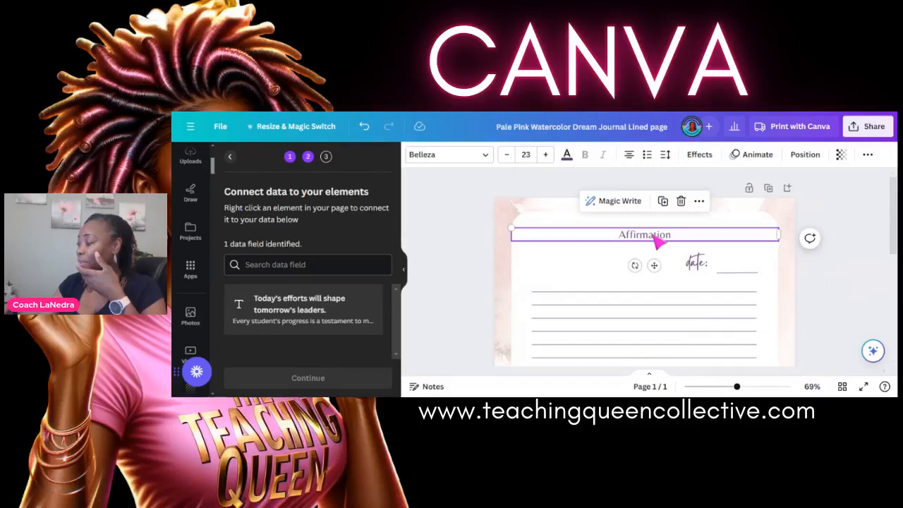
pyautogui.rightClick(658, 242)
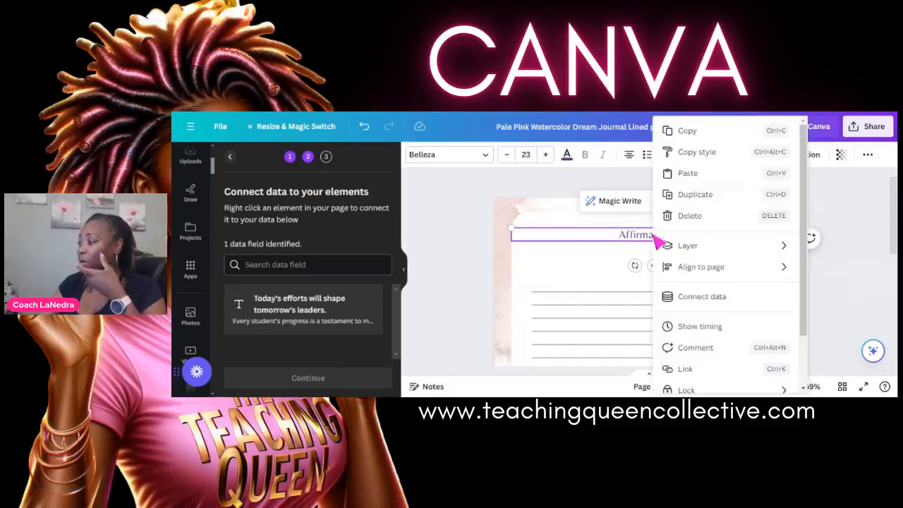
pyautogui.click(691, 300)
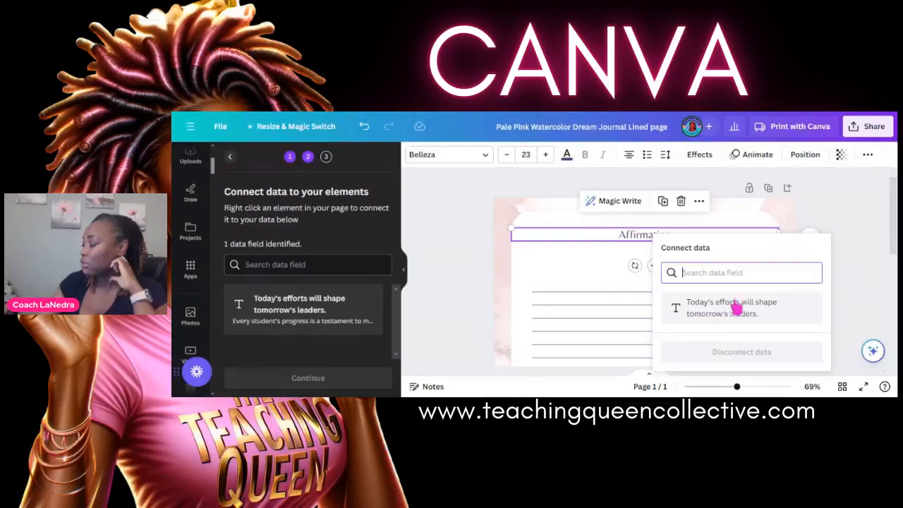
pyautogui.click(713, 315)
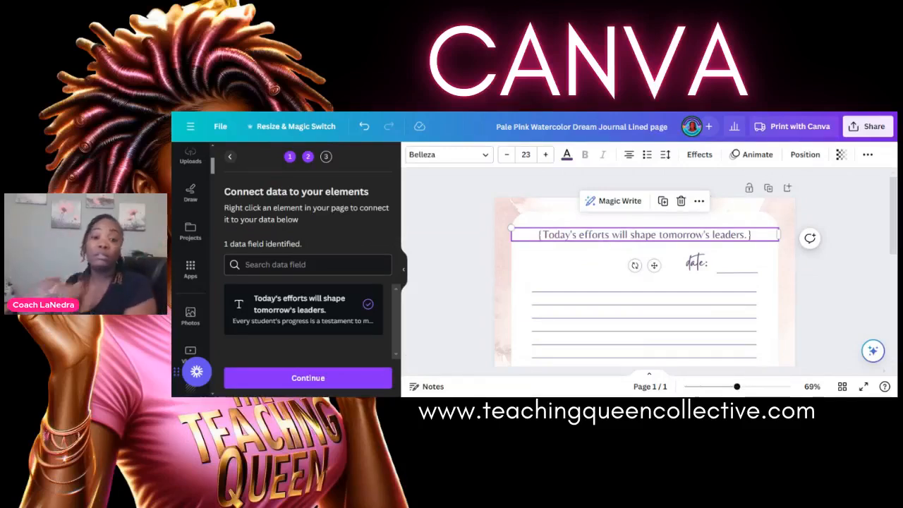
# Continue to applying the data and generate the journal pages with all affirmations selected
pyautogui.click(314, 384)
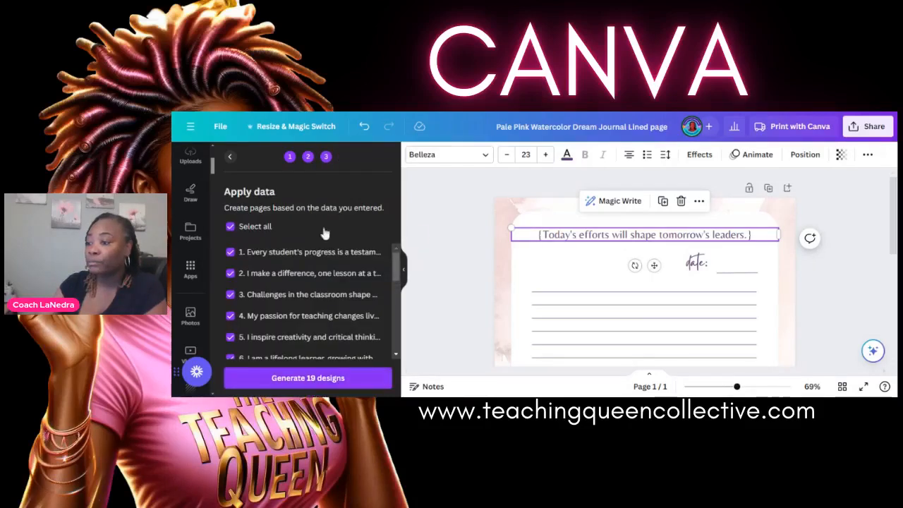
pyautogui.moveTo(399, 264); pyautogui.dragTo(397, 225)
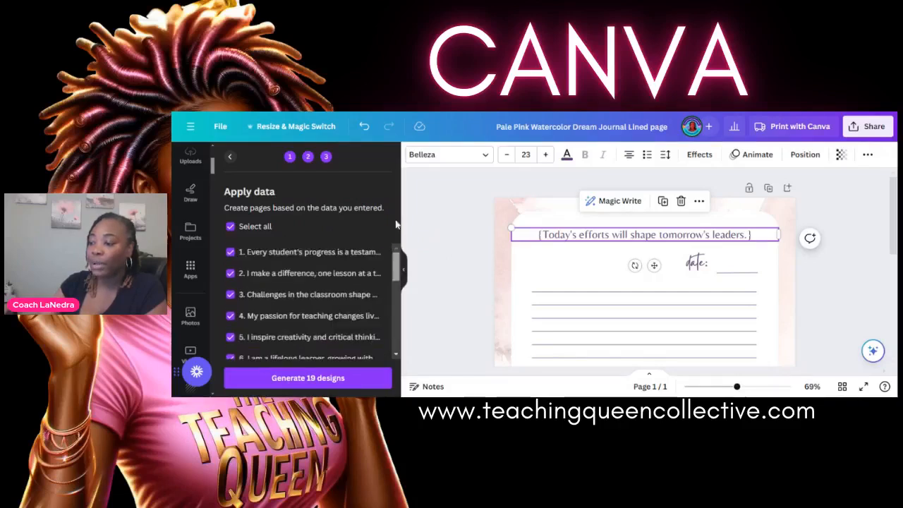
pyautogui.click(314, 386)
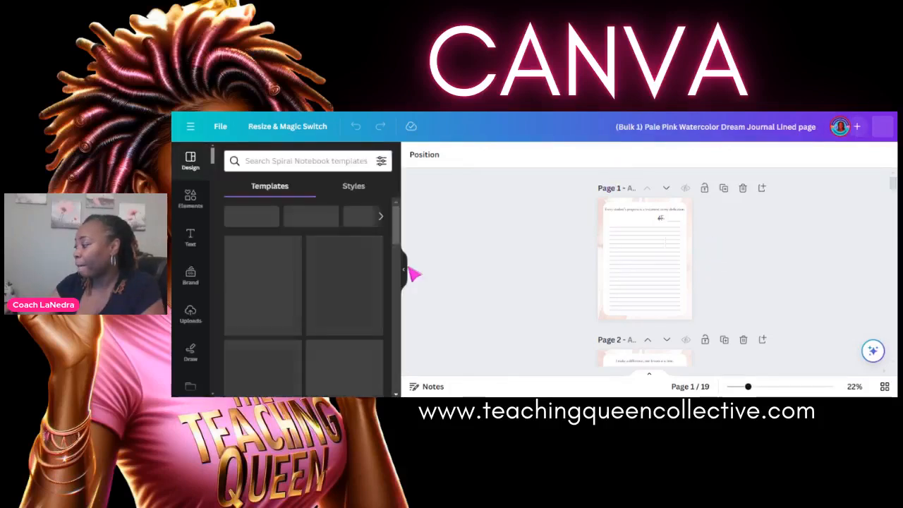
# Review the generated journal pages at a larger size, checking the affirmation at the top of each page
pyautogui.click(405, 272)
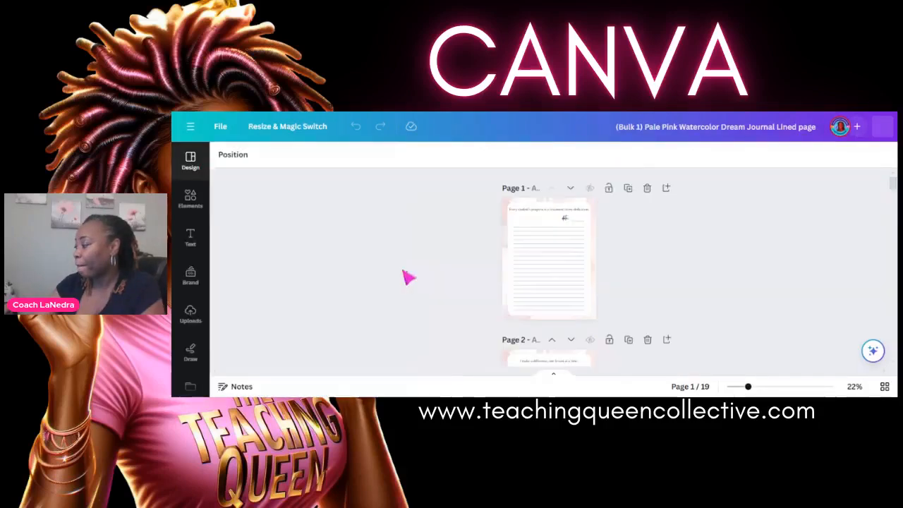
pyautogui.click(763, 389)
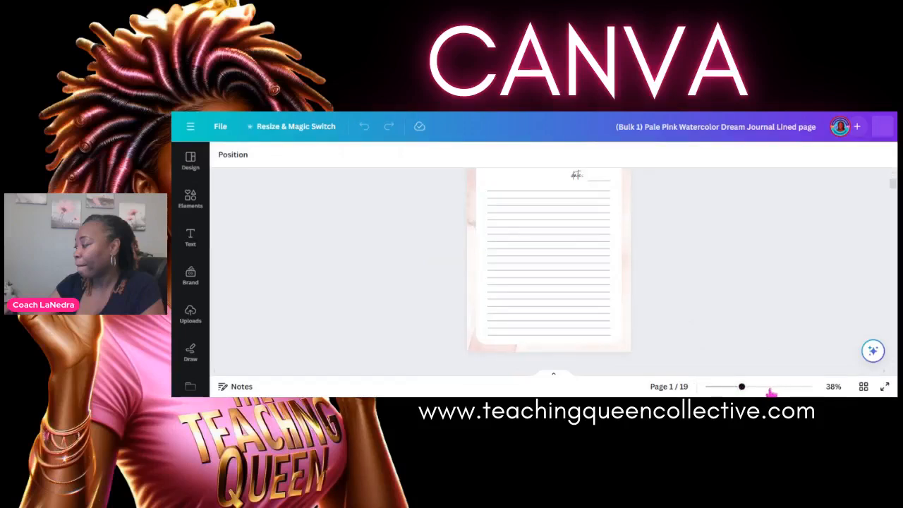
pyautogui.click(756, 387)
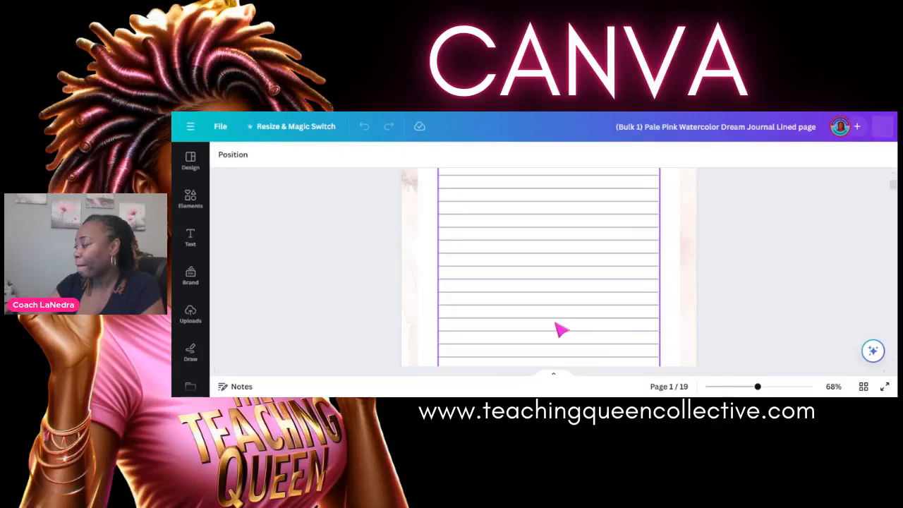
pyautogui.scroll(1, 552, 321)
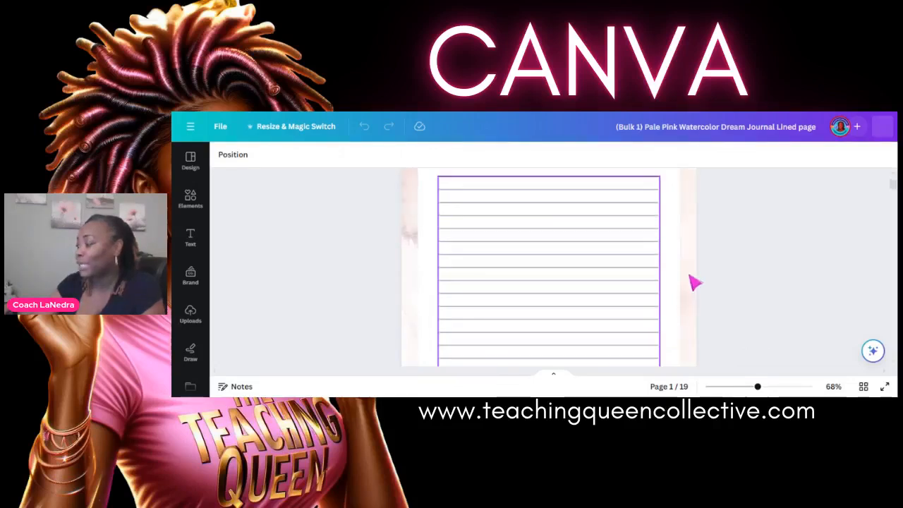
pyautogui.scroll(2, 695, 282)
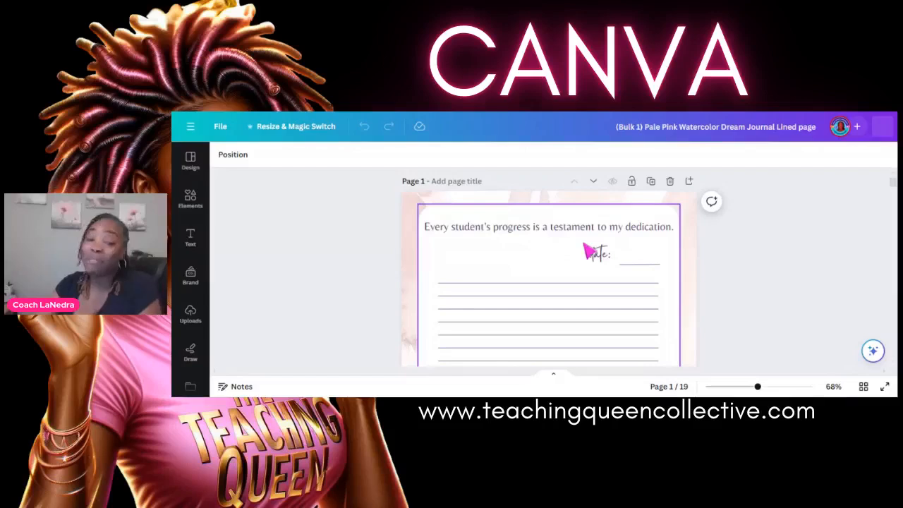
pyautogui.scroll(-2, 693, 258)
pyautogui.scroll(-5, 642, 259)
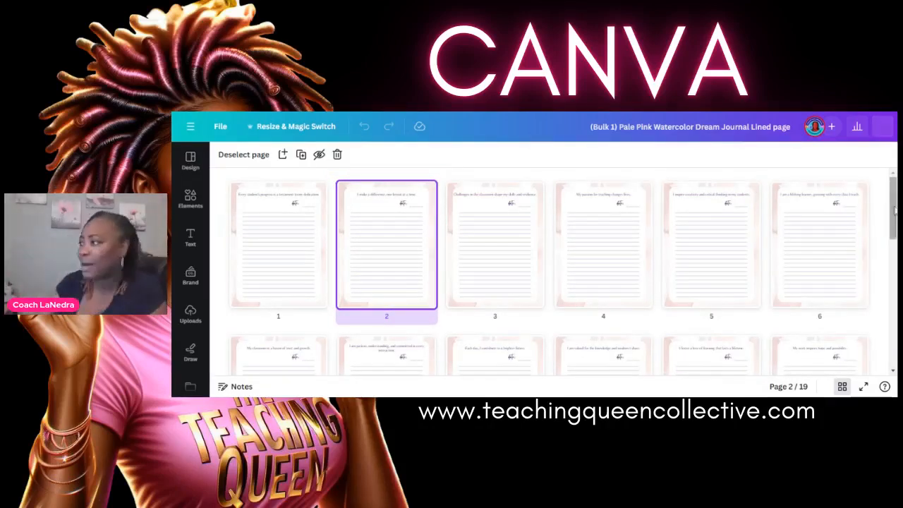
# Insert a blank page before the first journal page and open it for editing at a reduced zoom
pyautogui.moveTo(894, 204); pyautogui.dragTo(895, 224)
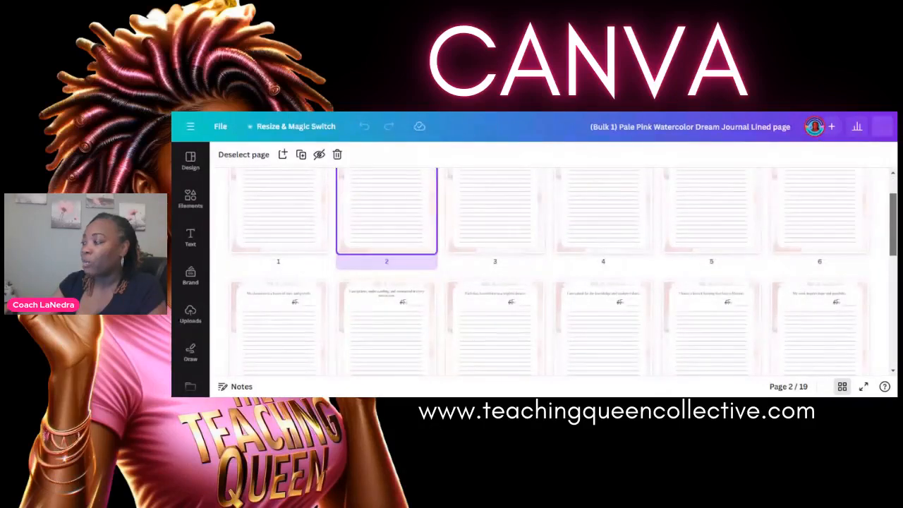
pyautogui.scroll(2, 588, 245)
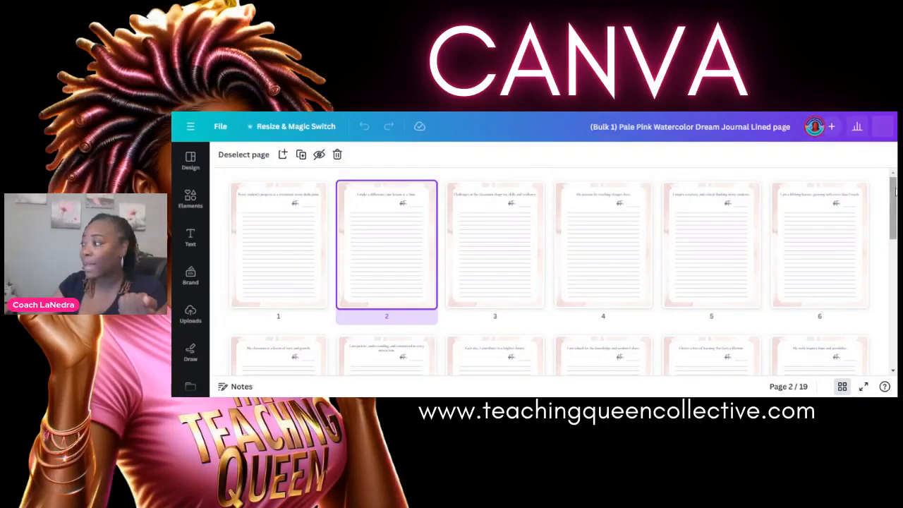
pyautogui.scroll(-5, 840, 247)
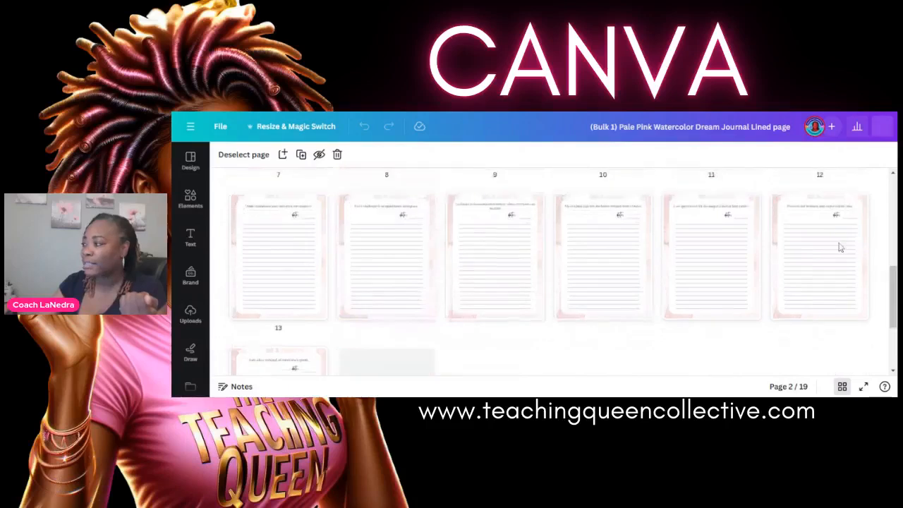
pyautogui.scroll(-2, 840, 247)
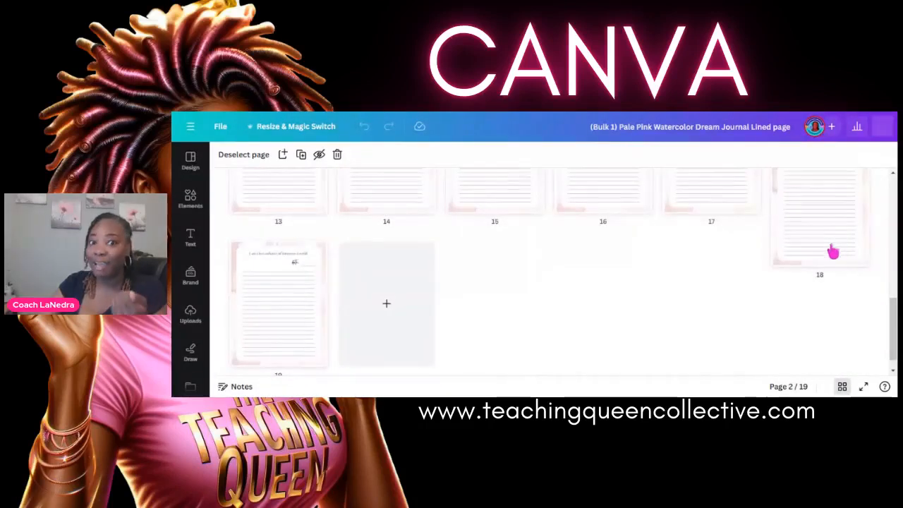
pyautogui.scroll(7, 833, 251)
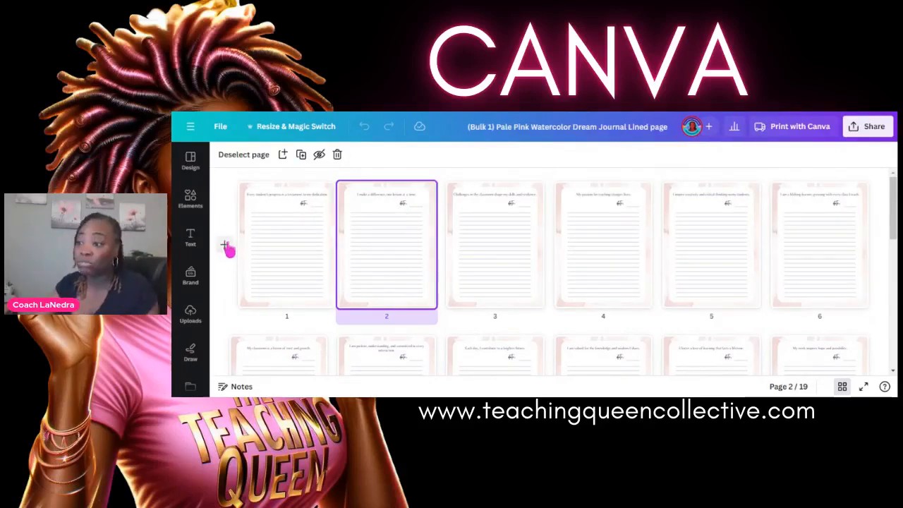
pyautogui.click(225, 245)
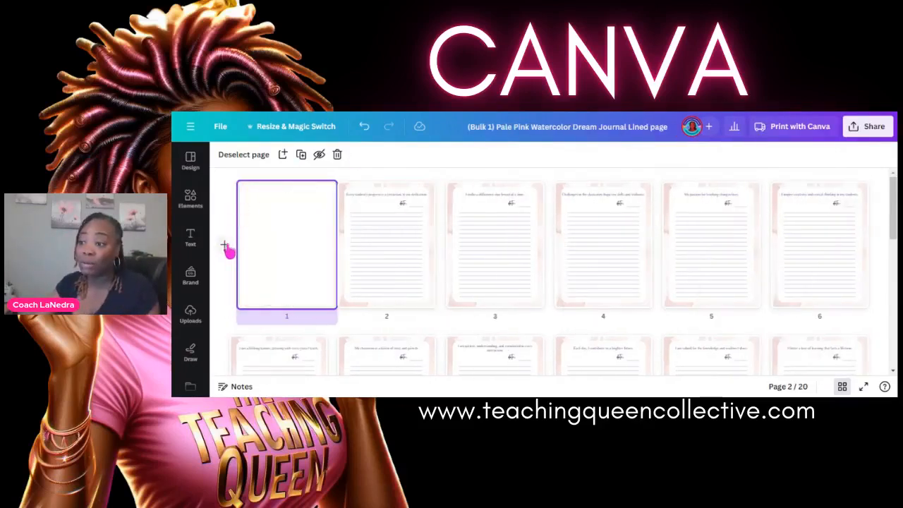
pyautogui.doubleClick(298, 237)
pyautogui.moveTo(732, 389); pyautogui.dragTo(713, 388)
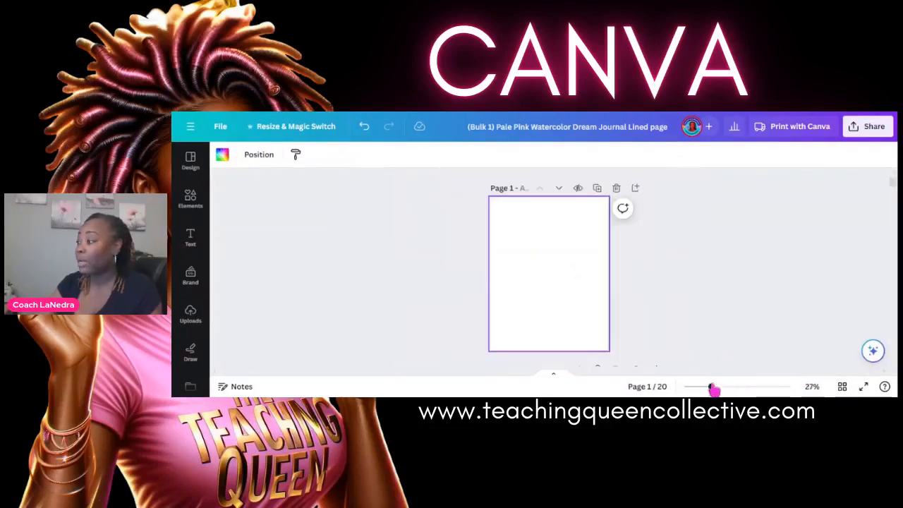
# Search the templates for "journal cover" and apply the blue and gold watercolor "MY JOURNAL" cover to the blank first page
pyautogui.click(199, 165)
pyautogui.click(283, 163)
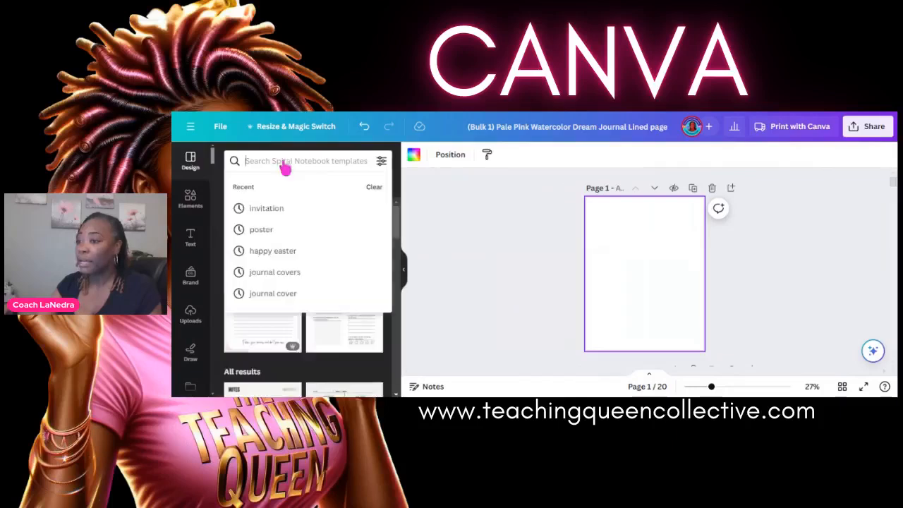
pyautogui.write('journal cover')
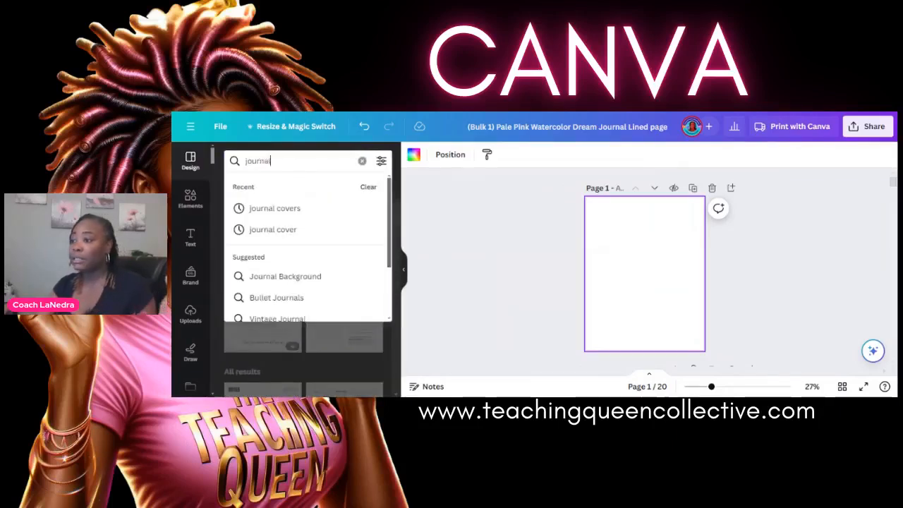
pyautogui.press('Return')
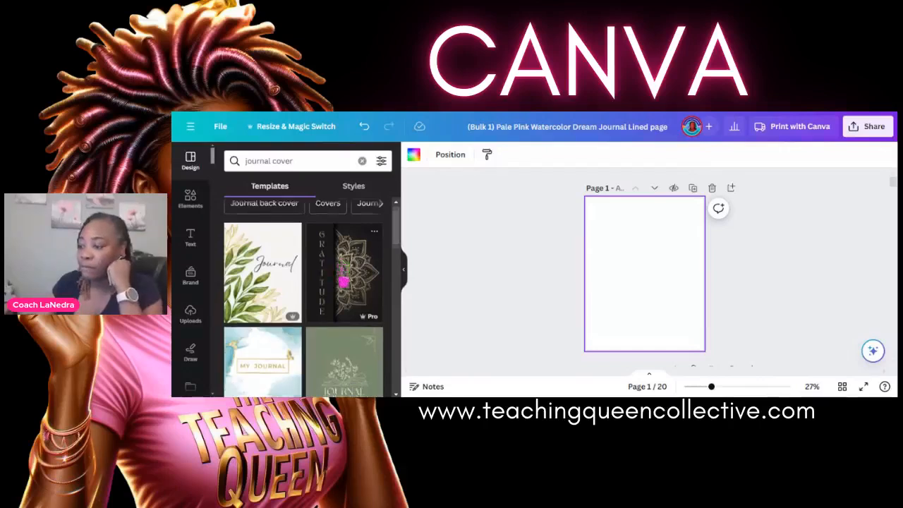
pyautogui.scroll(-3, 344, 279)
pyautogui.scroll(2, 343, 269)
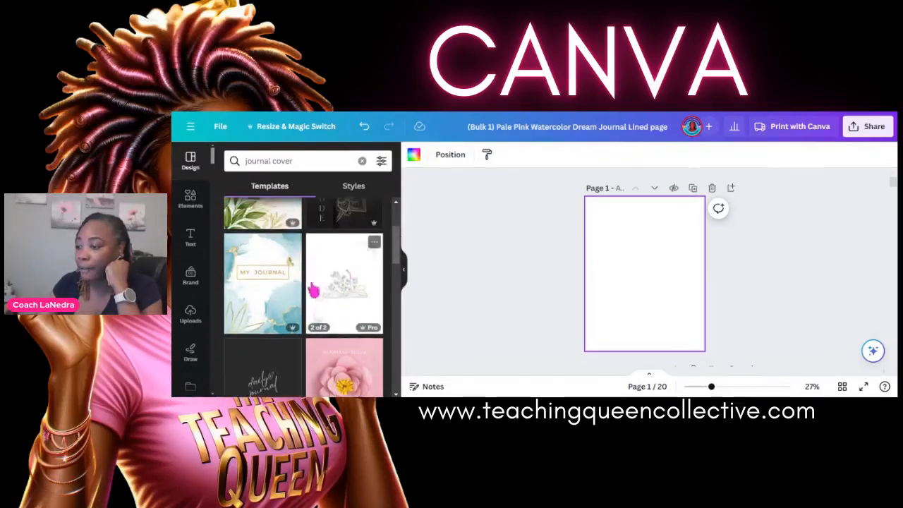
pyautogui.click(271, 277)
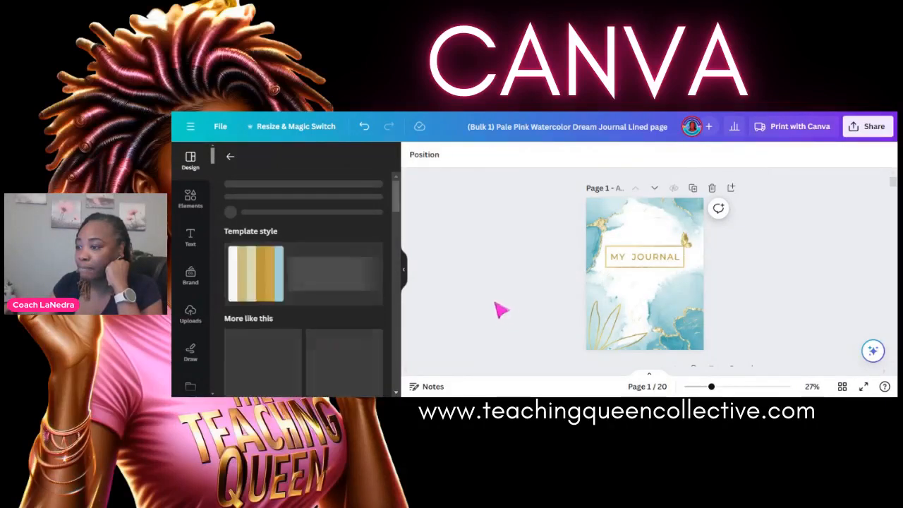
pyautogui.click(405, 274)
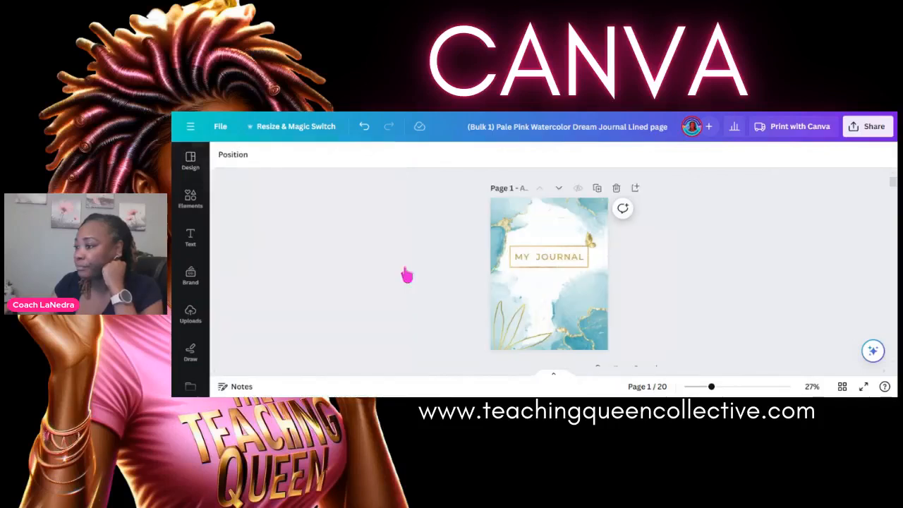
pyautogui.click(503, 222)
pyautogui.press('Delete')
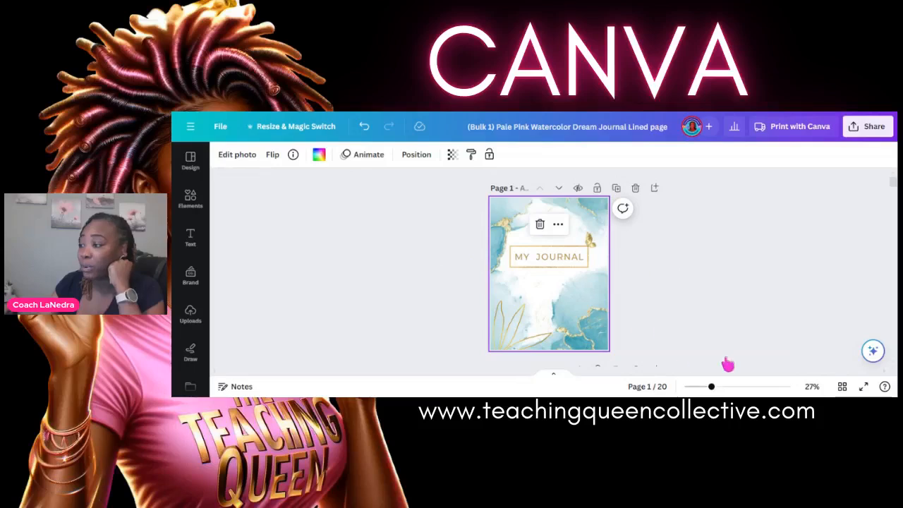
# Replace the cover title with "AFFIRMATION JOURNAL" on two lines and move it up to fit inside the gold frame
pyautogui.click(566, 266)
pyautogui.doubleClick(566, 266)
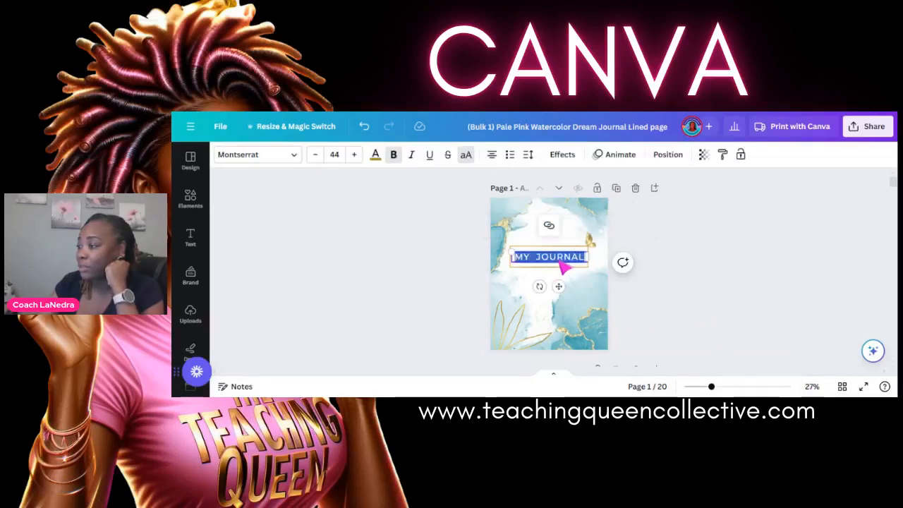
pyautogui.press('BackSpace')
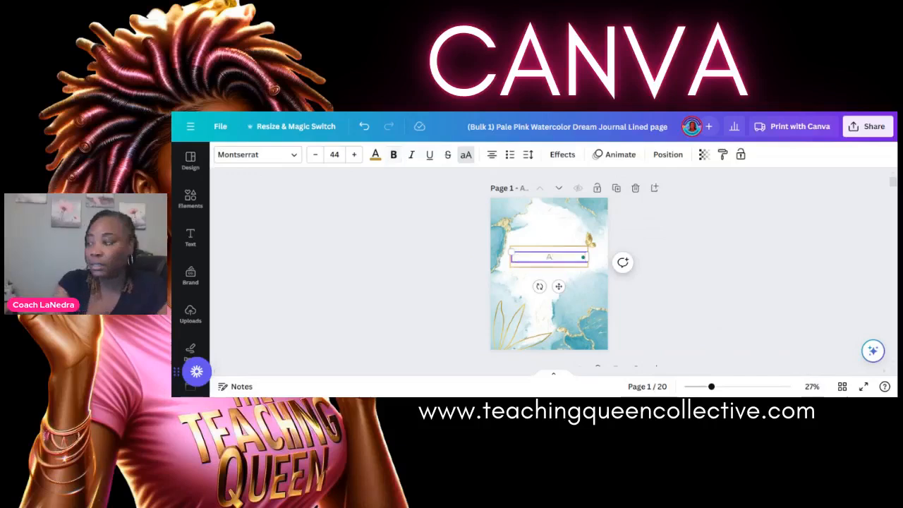
pyautogui.write('AFFIRMATION')
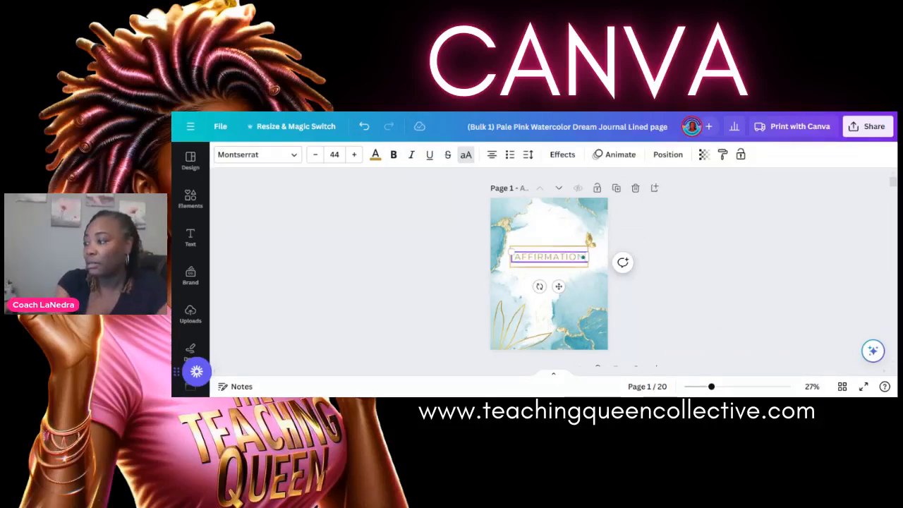
pyautogui.press('Return')
pyautogui.write('JOURNAL')
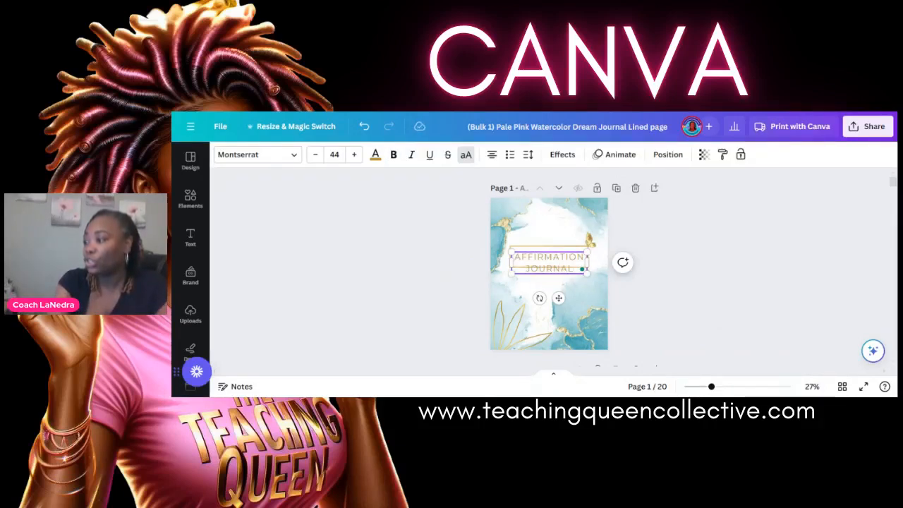
pyautogui.click(573, 275)
pyautogui.moveTo(573, 274); pyautogui.dragTo(567, 260)
pyautogui.click(588, 238)
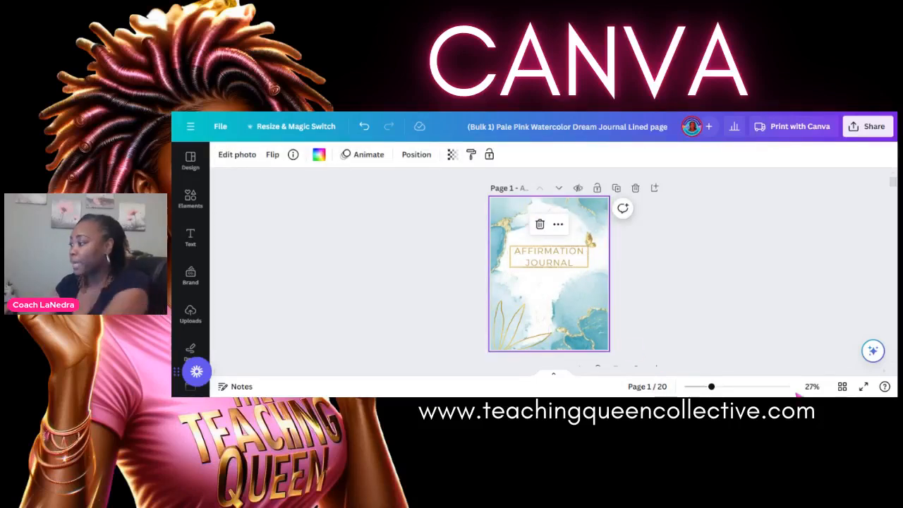
# Look over the cover and the affirmation pages together in the page overview
pyautogui.click(842, 387)
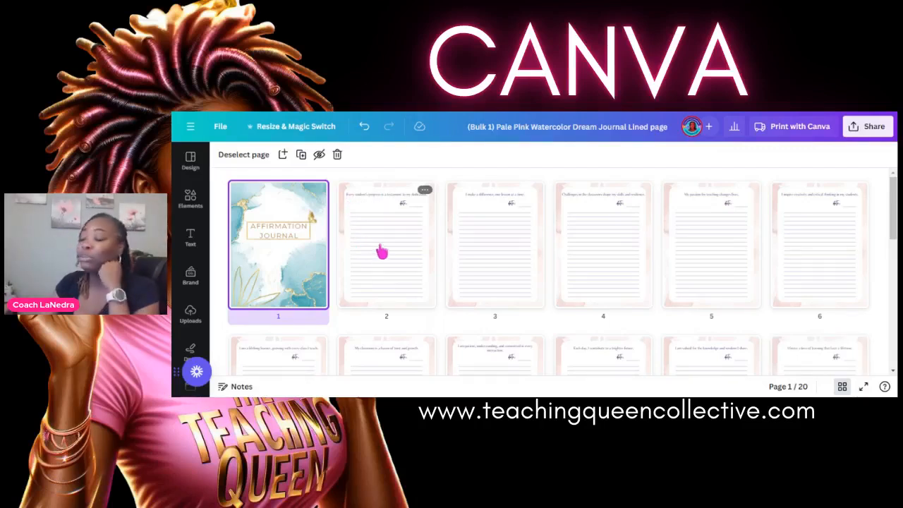
pyautogui.scroll(-1, 381, 251)
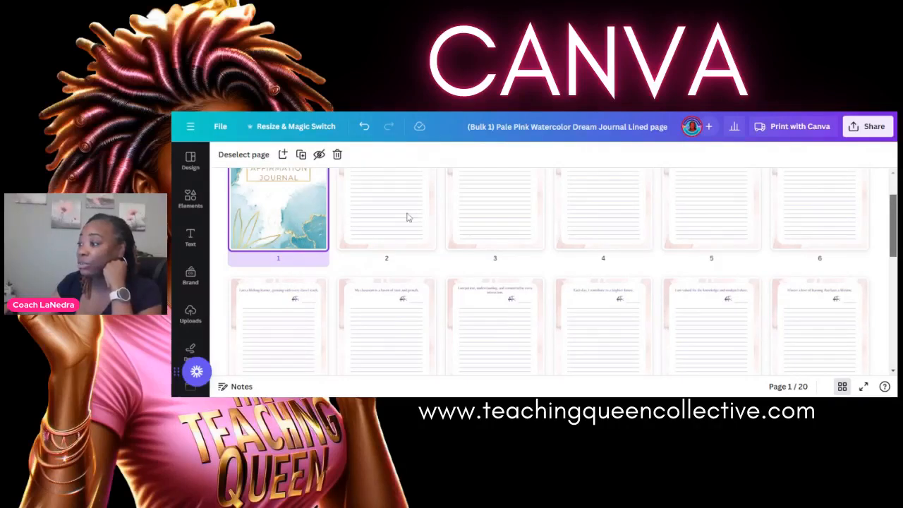
pyautogui.scroll(1, 480, 228)
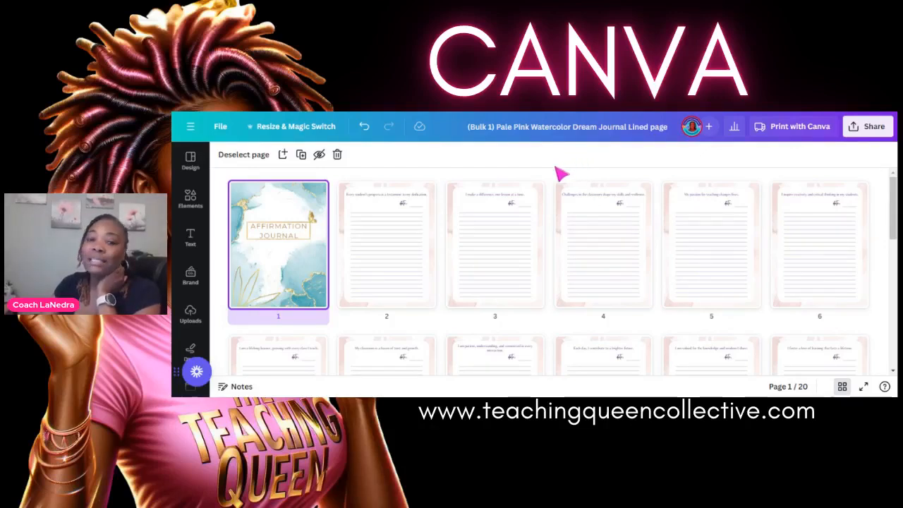
pyautogui.scroll(-2, 653, 211)
pyautogui.scroll(1, 706, 268)
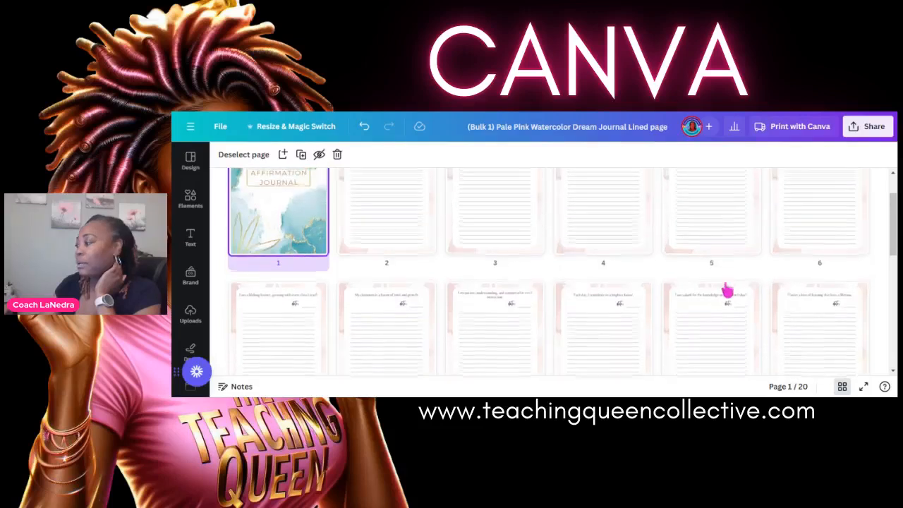
# Examine the individual journal pages after the cover at a readable size, checking the affirmations on pages 2 to 5
pyautogui.click(842, 387)
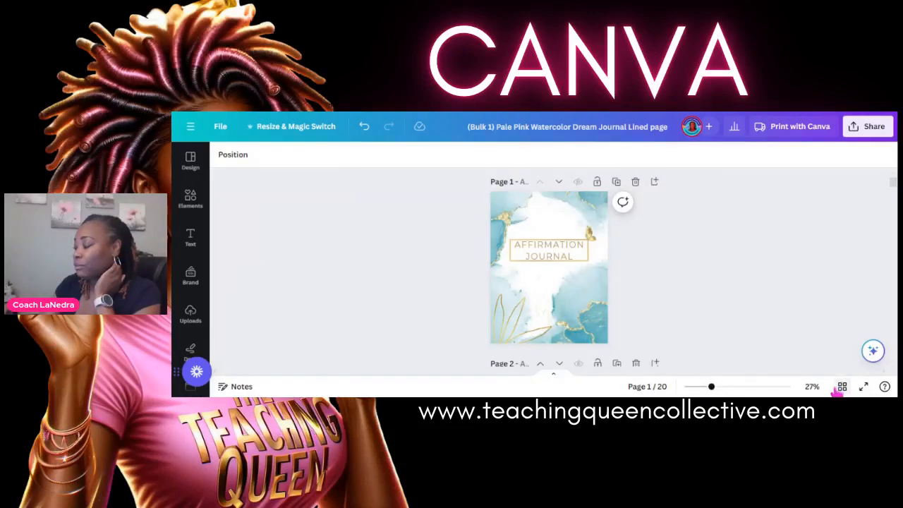
pyautogui.scroll(-3, 718, 268)
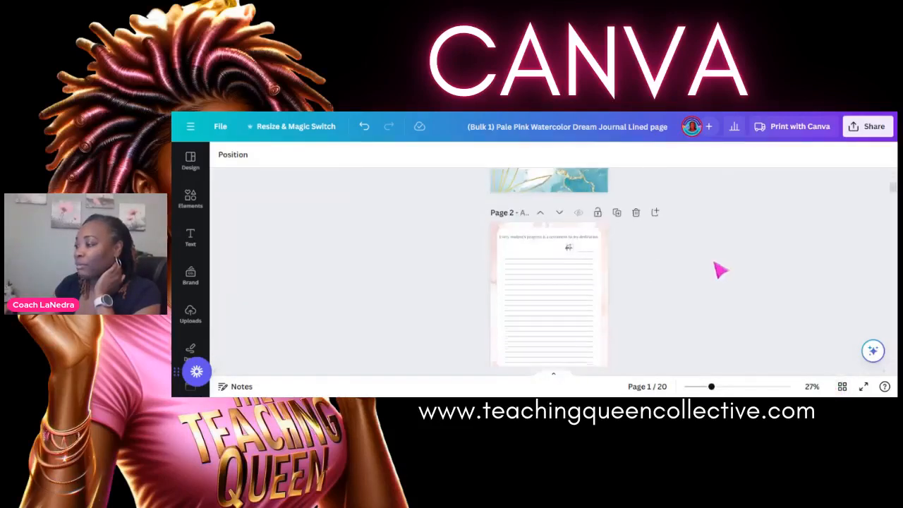
pyautogui.click(737, 388)
pyautogui.click(757, 388)
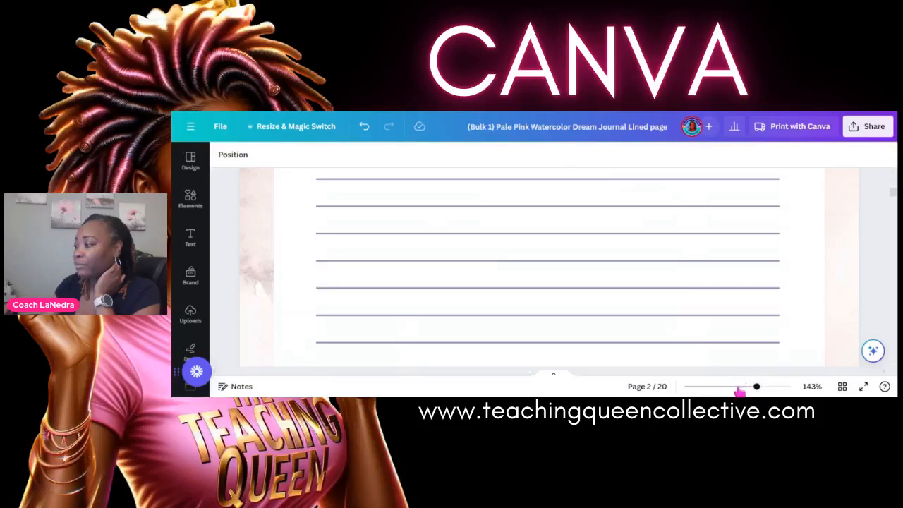
pyautogui.click(738, 387)
pyautogui.scroll(1, 693, 309)
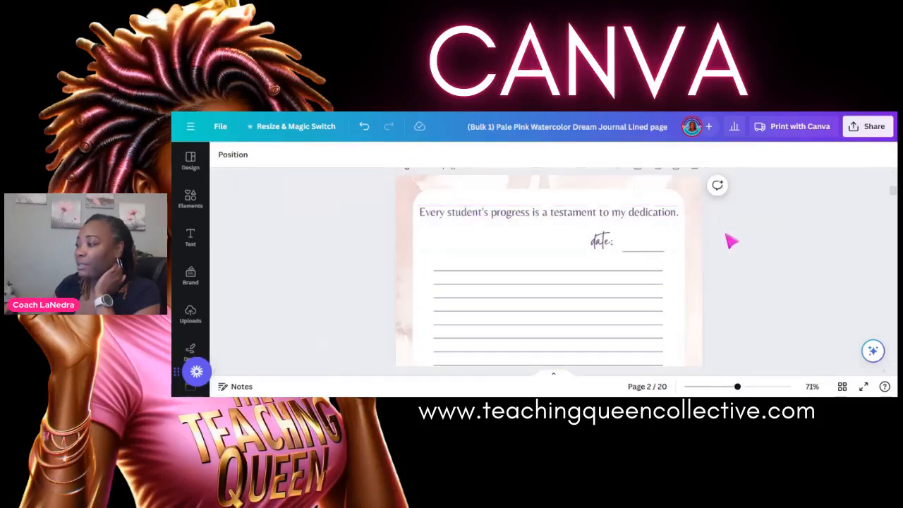
pyautogui.scroll(-5, 728, 240)
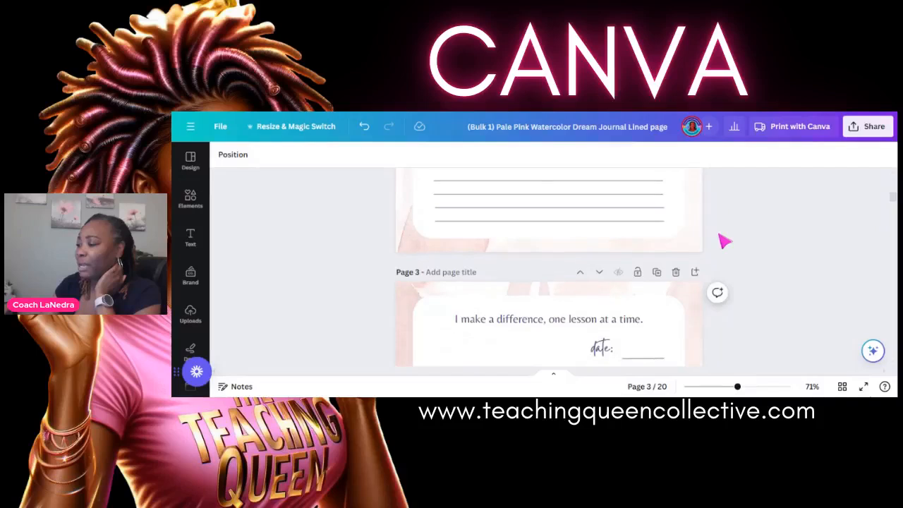
pyautogui.scroll(-5, 718, 239)
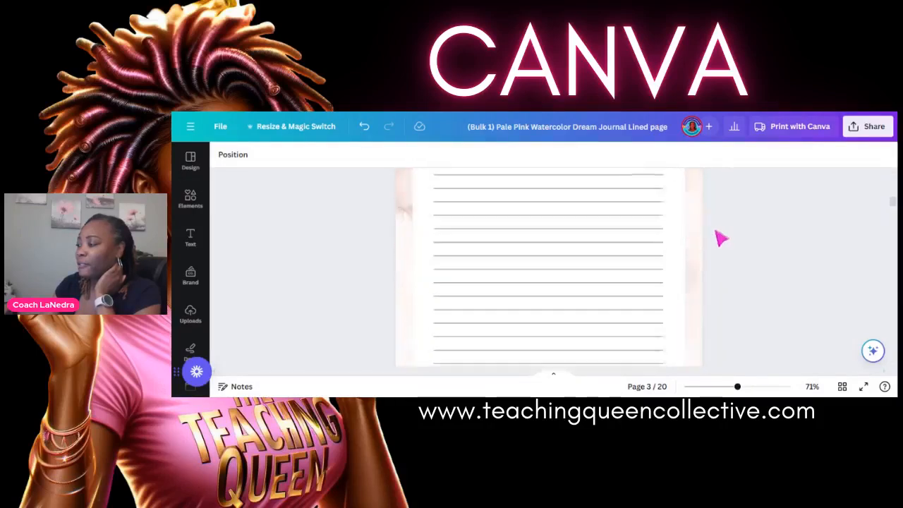
pyautogui.scroll(-5, 719, 238)
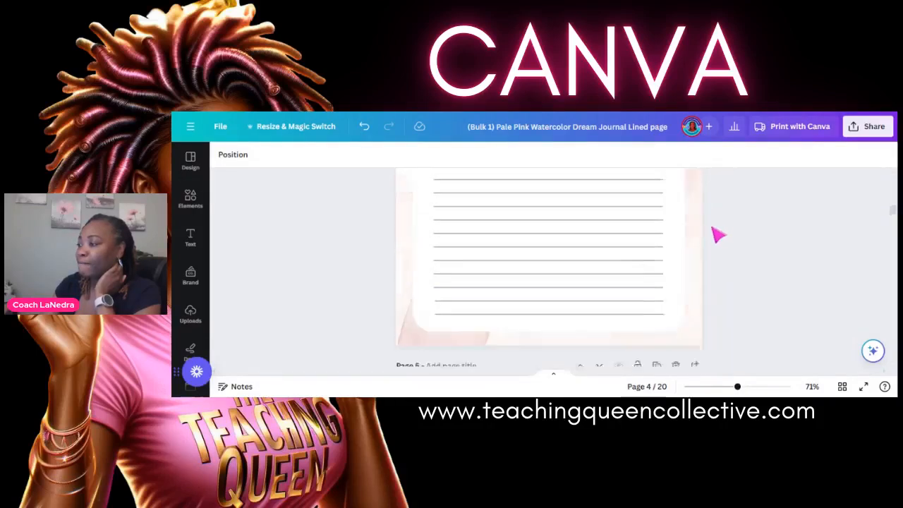
pyautogui.scroll(-5, 719, 235)
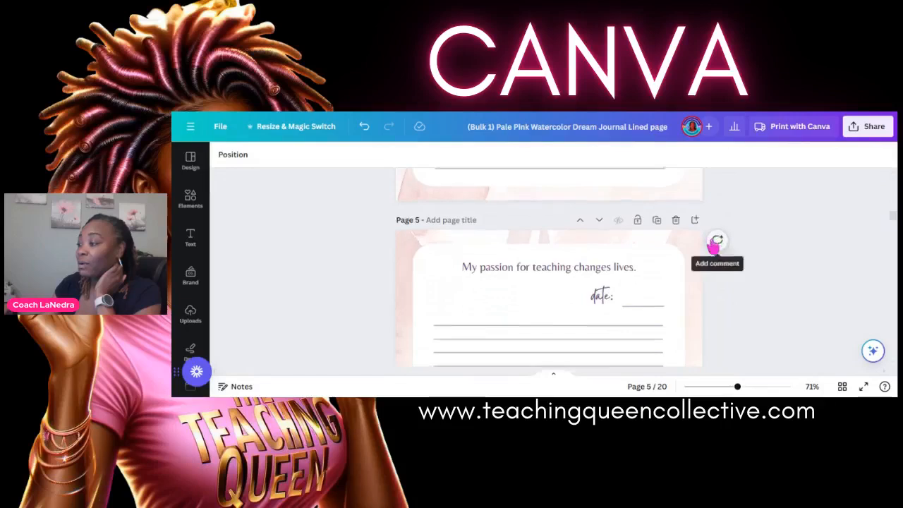
pyautogui.scroll(3, 701, 267)
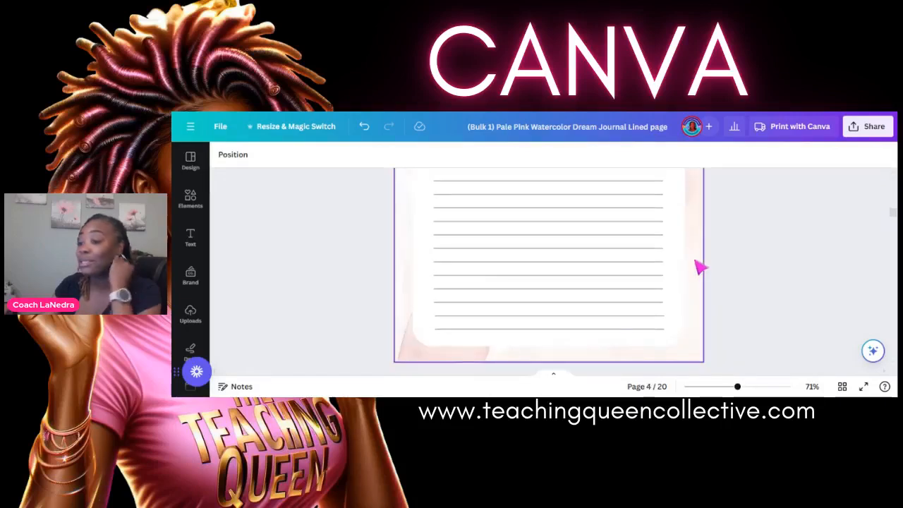
pyautogui.scroll(5, 697, 266)
pyautogui.scroll(-3, 696, 264)
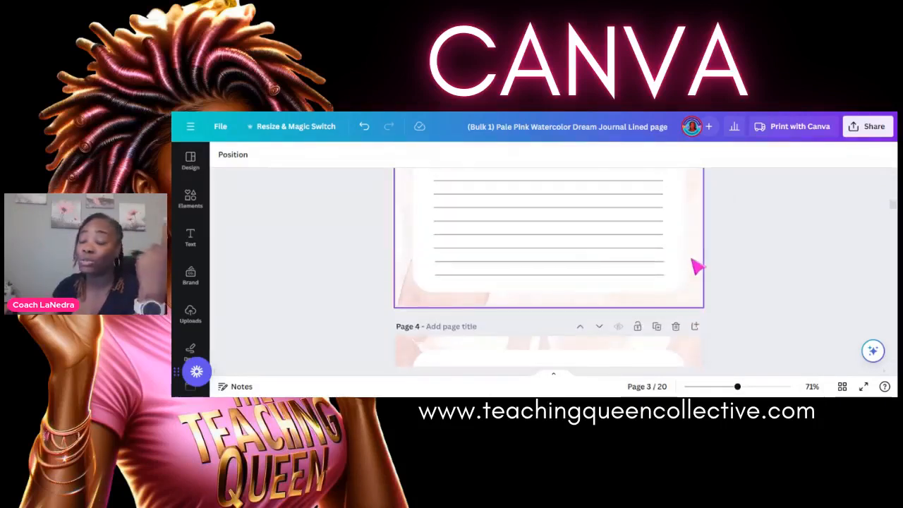